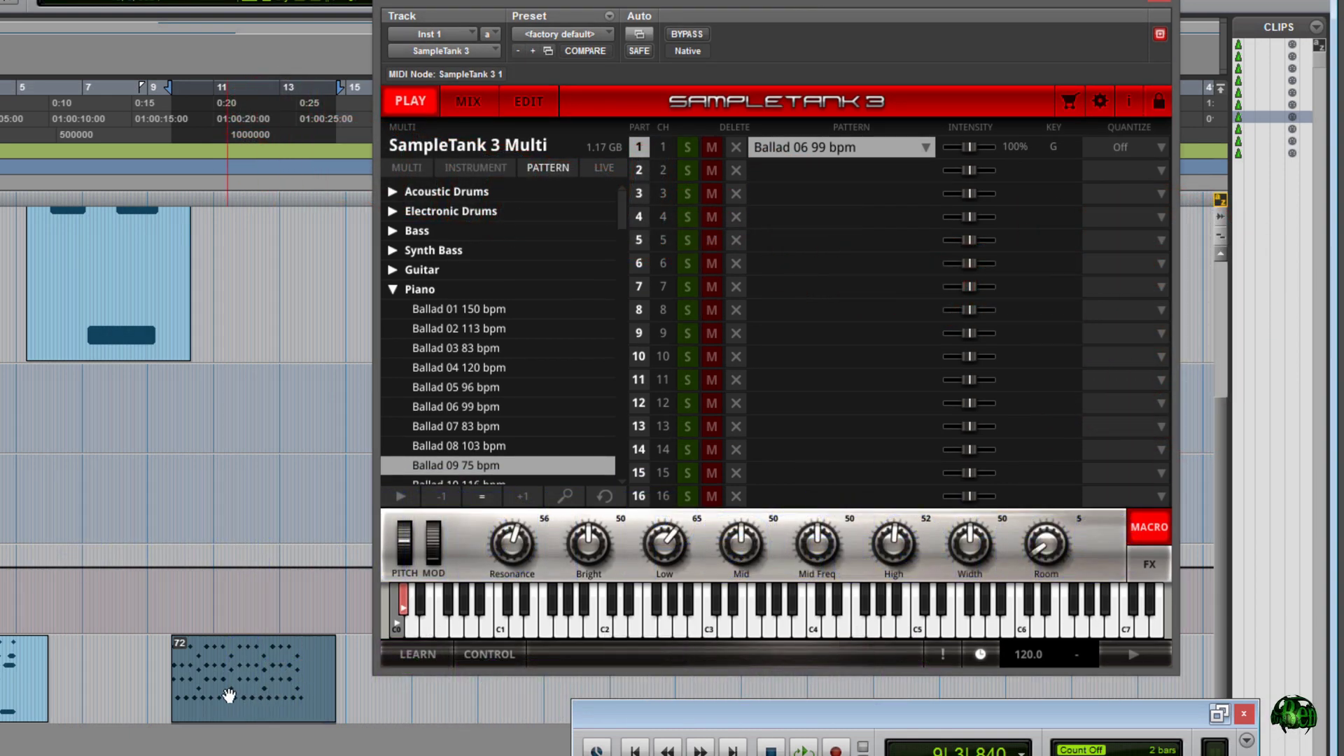
Step: Move clip 72 earlier to 8|2|780 on track 68 and open its MIDI Real-Time Properties
{"action": "left_click_drag", "start_coordinate": [236, 696], "coordinate": [194, 696]}
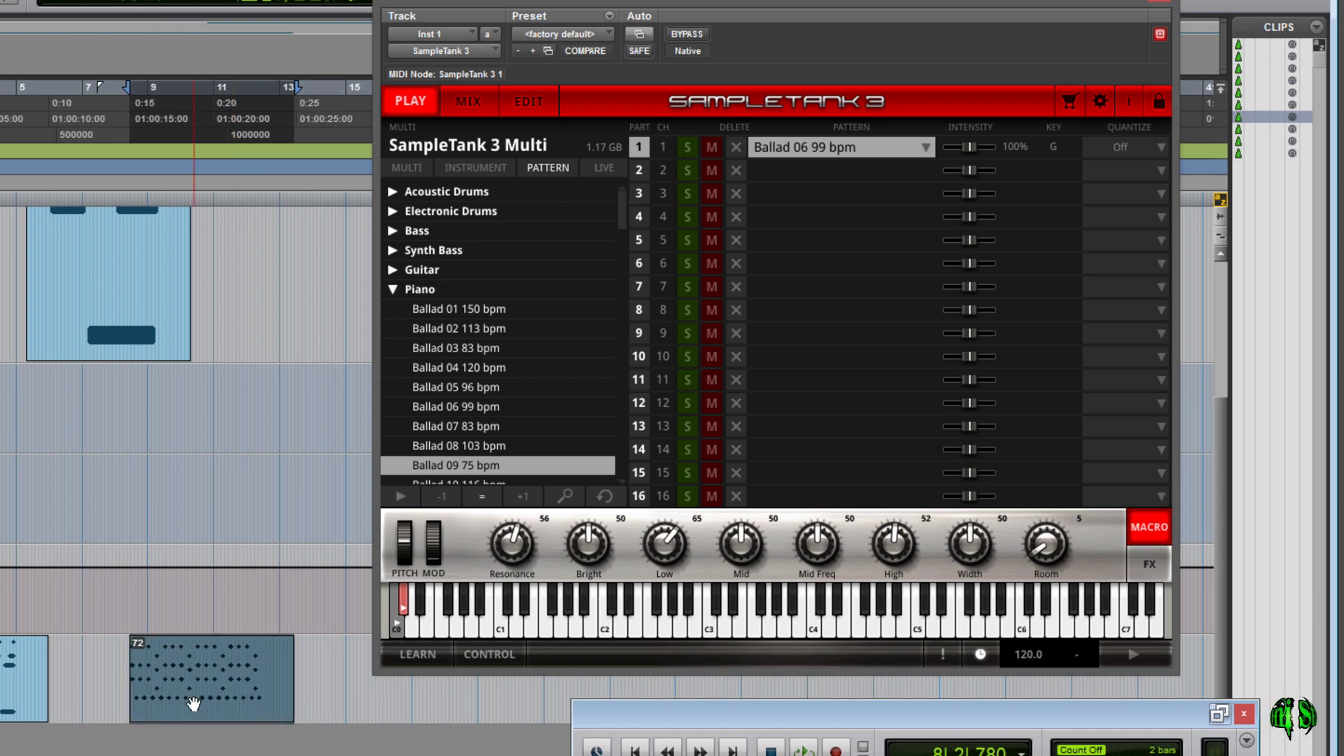
{"action": "right_click", "coordinate": [192, 698]}
{"action": "left_click", "coordinate": [319, 588]}
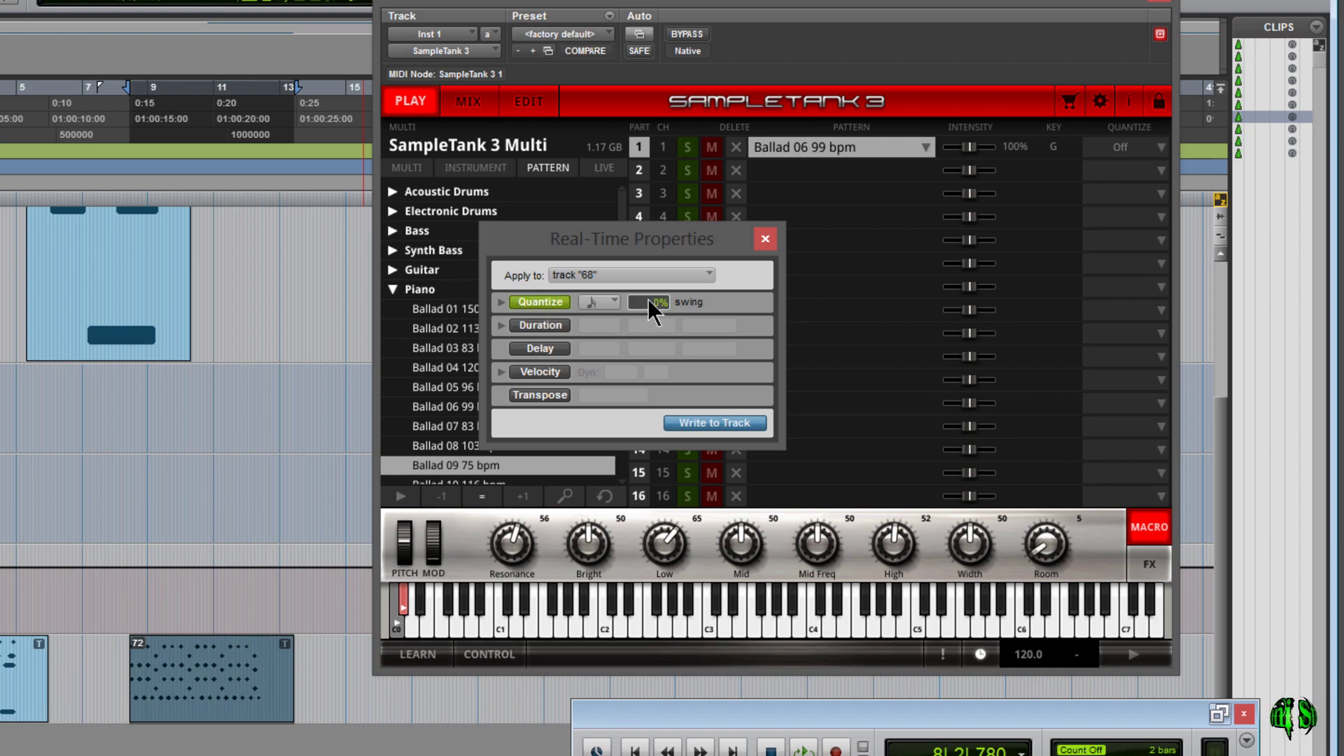
Step: Set track 68's real-time quantize swing to 27%, transpose the track by -10 octaves, and close the properties
{"action": "left_click", "coordinate": [529, 395]}
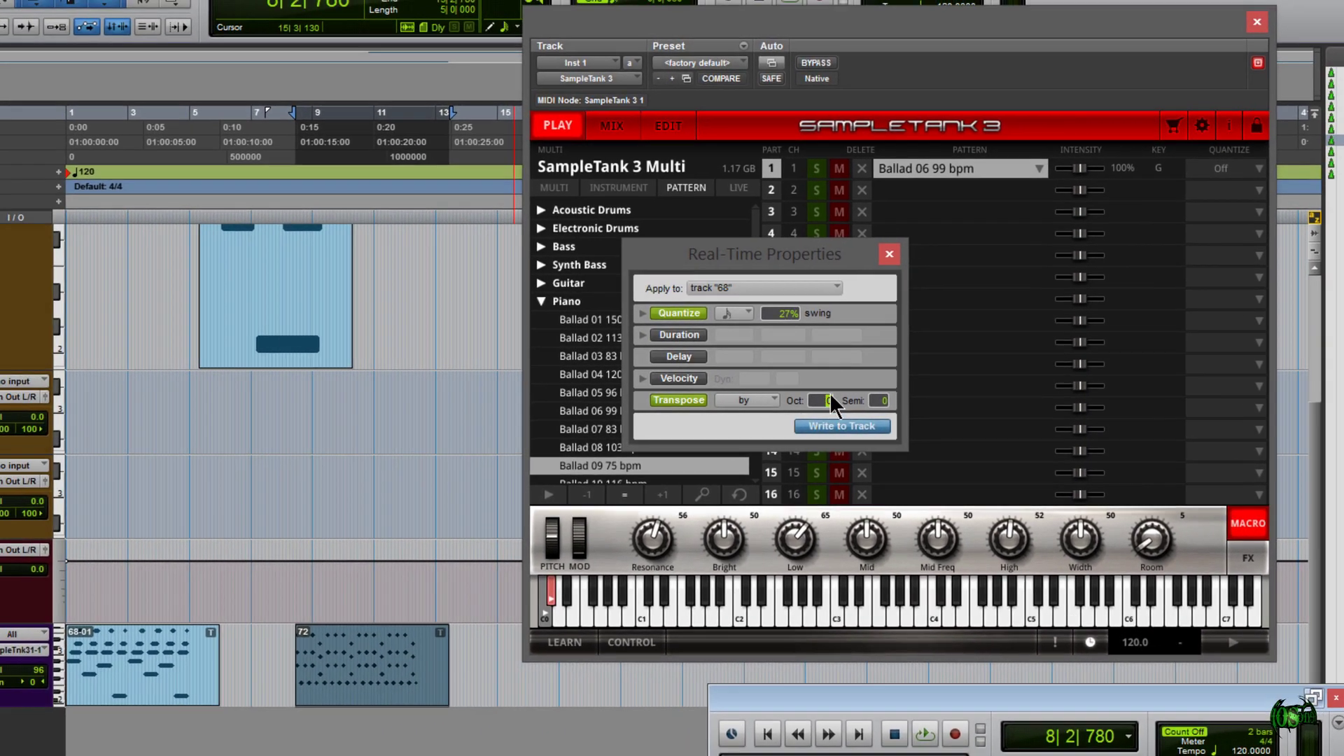
{"action": "left_click_drag", "start_coordinate": [830, 393], "coordinate": [819, 402]}
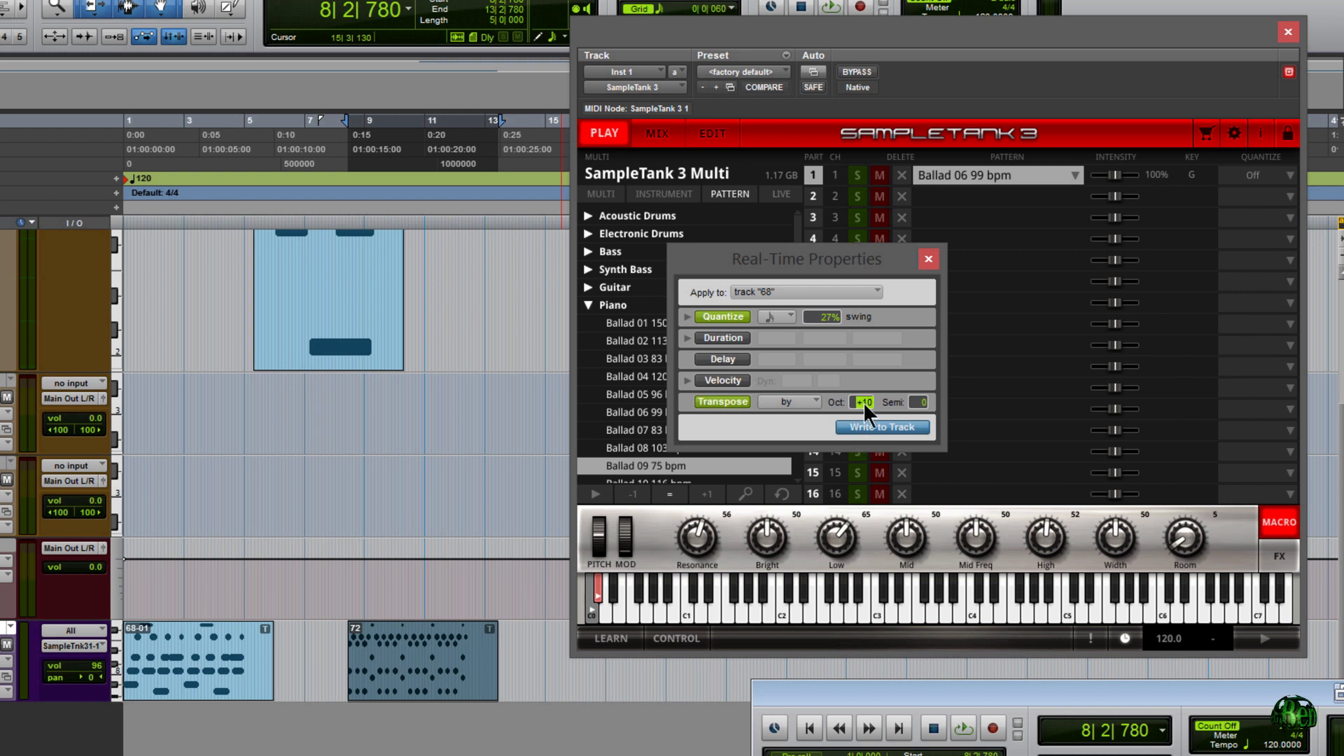
{"action": "left_click", "coordinate": [868, 427]}
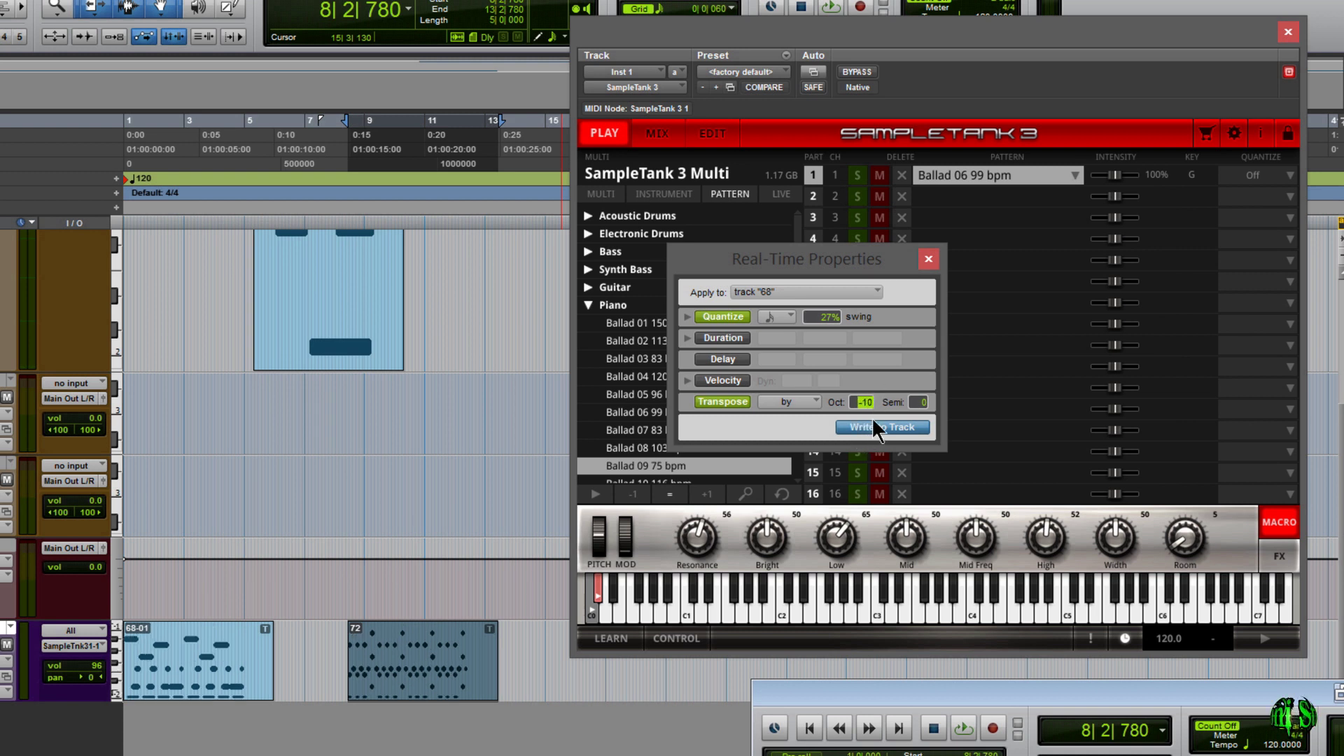
{"action": "left_click_drag", "start_coordinate": [863, 416], "coordinate": [862, 385]}
{"action": "left_click", "coordinate": [866, 425]}
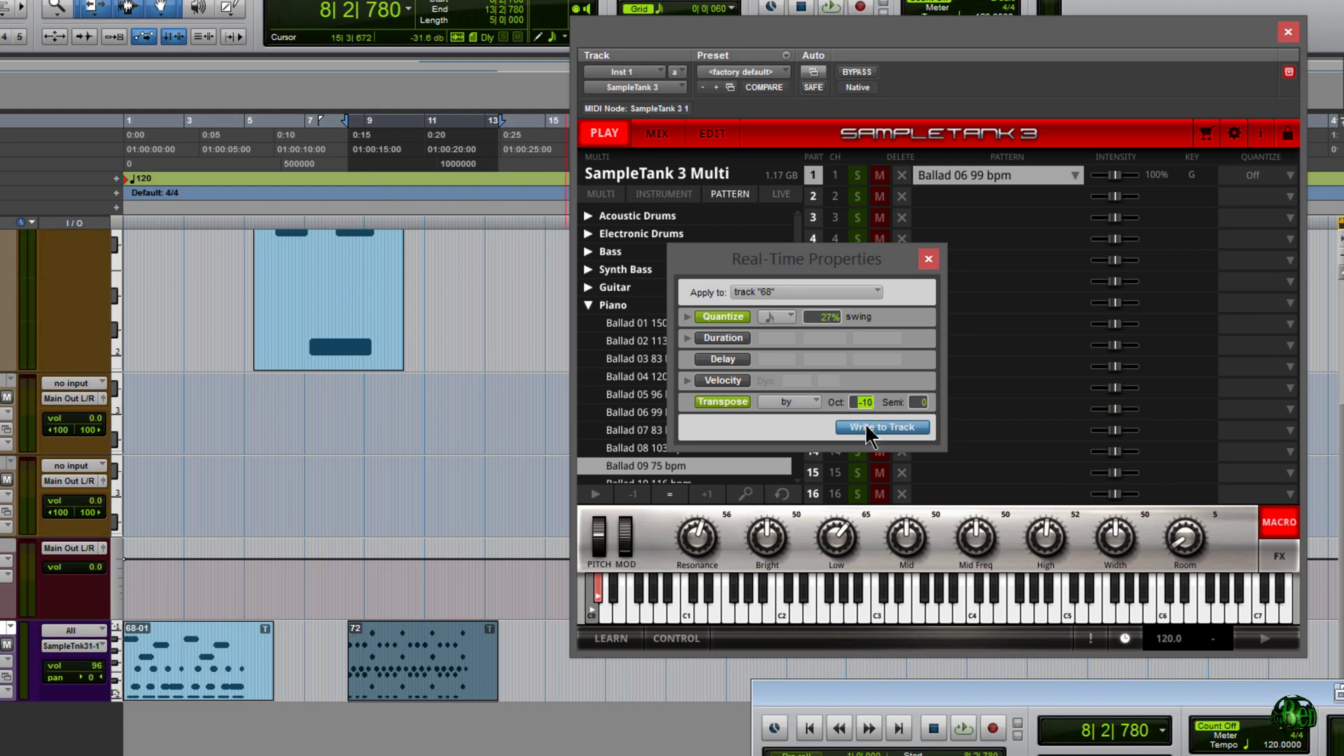
{"action": "left_click", "coordinate": [928, 259]}
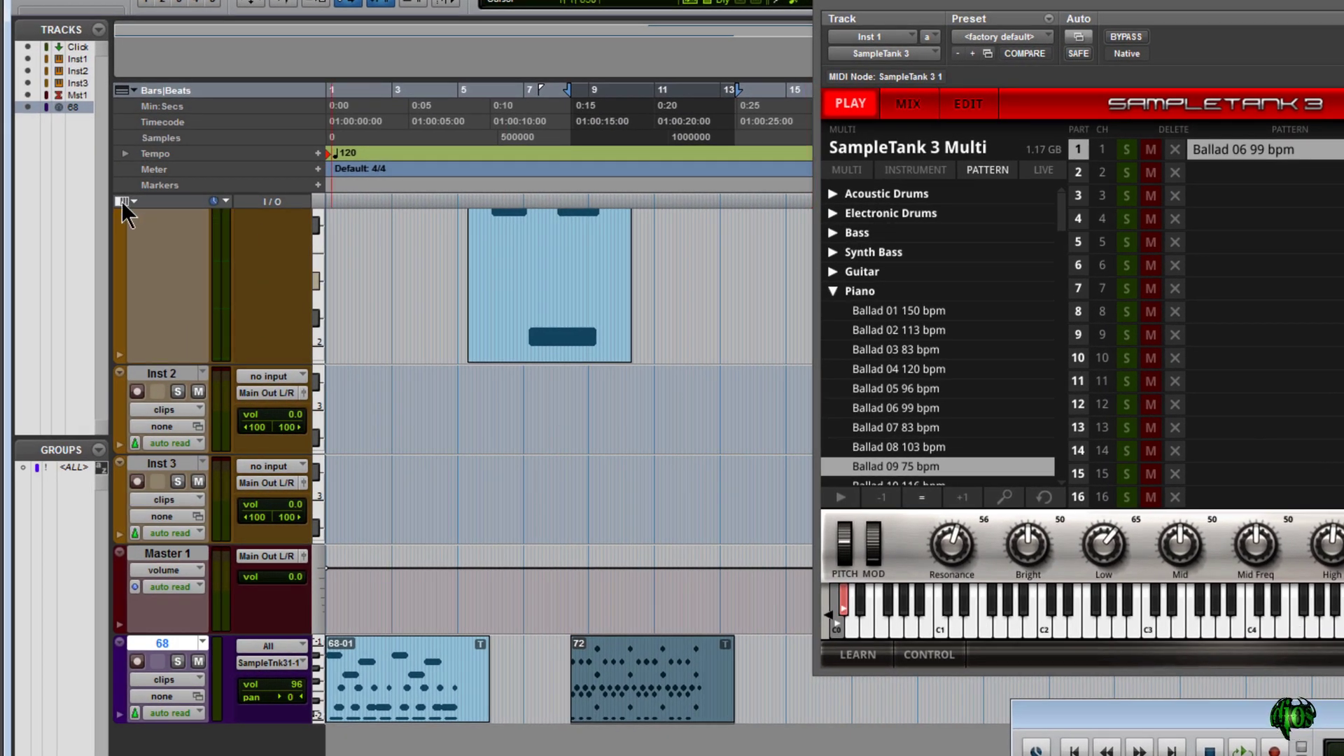
Step: Show the Real-Time Properties column beside the tracks and turn off transpose and quantize on track 68
{"action": "left_click", "coordinate": [123, 203]}
{"action": "left_click", "coordinate": [189, 387]}
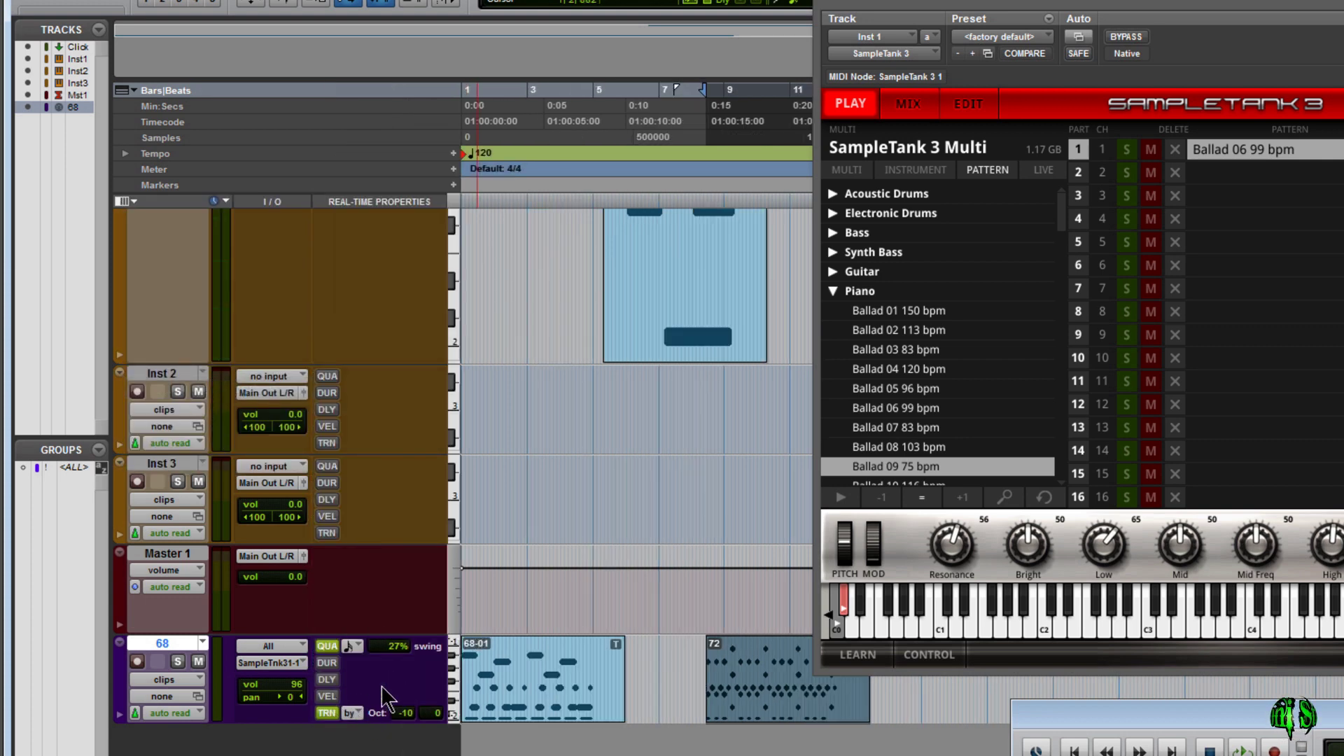
{"action": "right_click", "coordinate": [734, 700]}
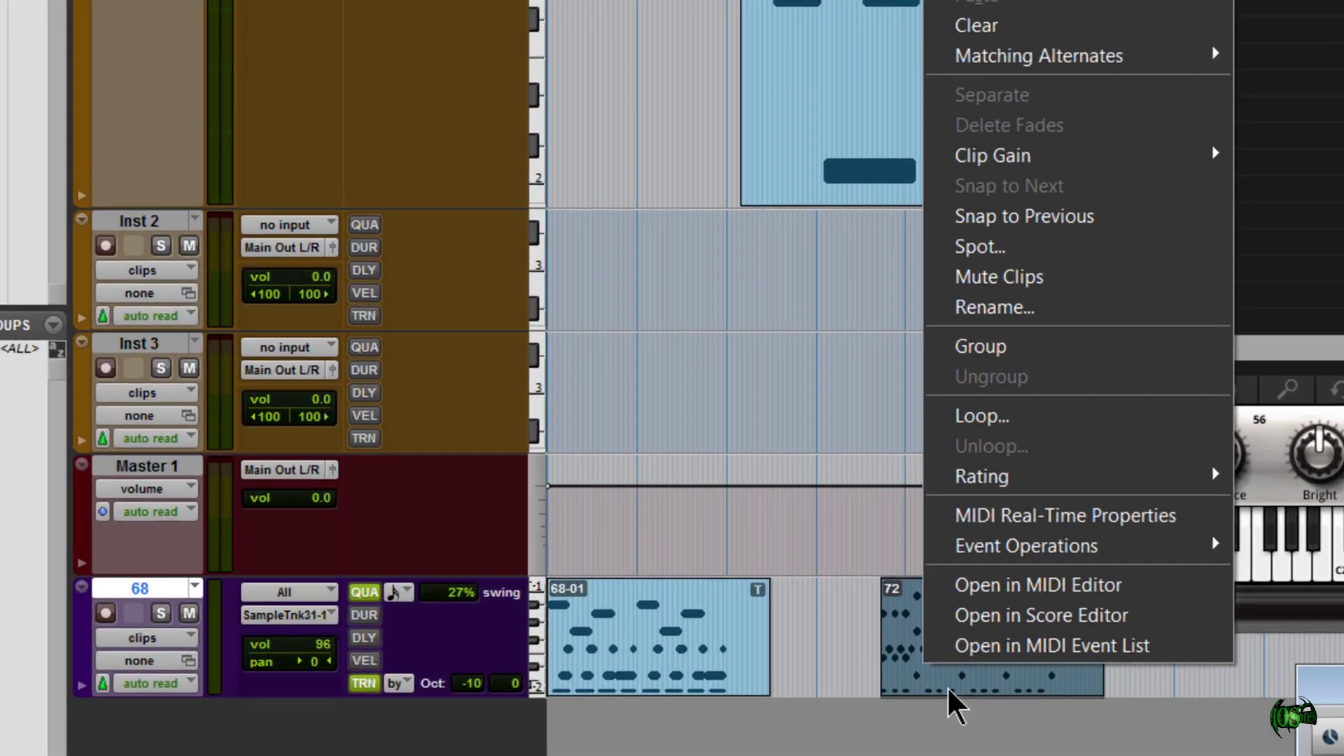
{"action": "left_click", "coordinate": [756, 717]}
{"action": "left_click", "coordinate": [390, 662]}
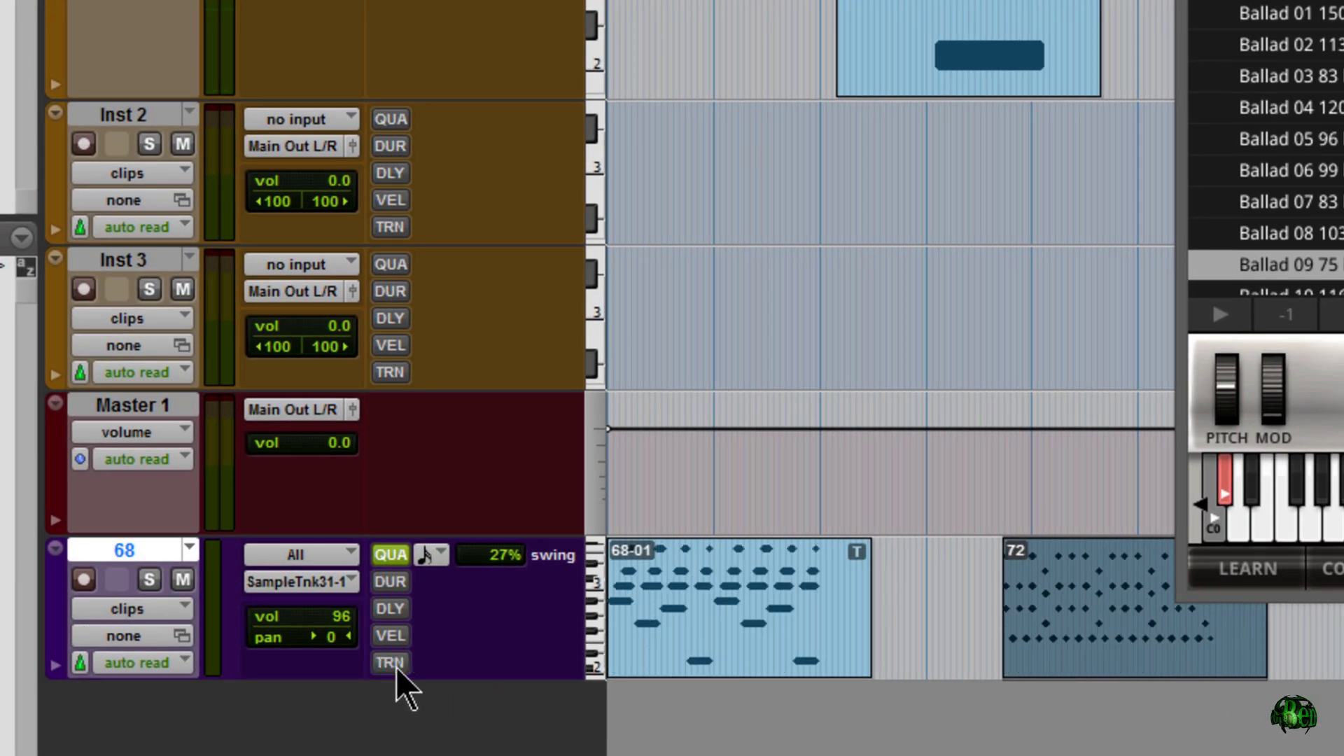
{"action": "left_click", "coordinate": [390, 560]}
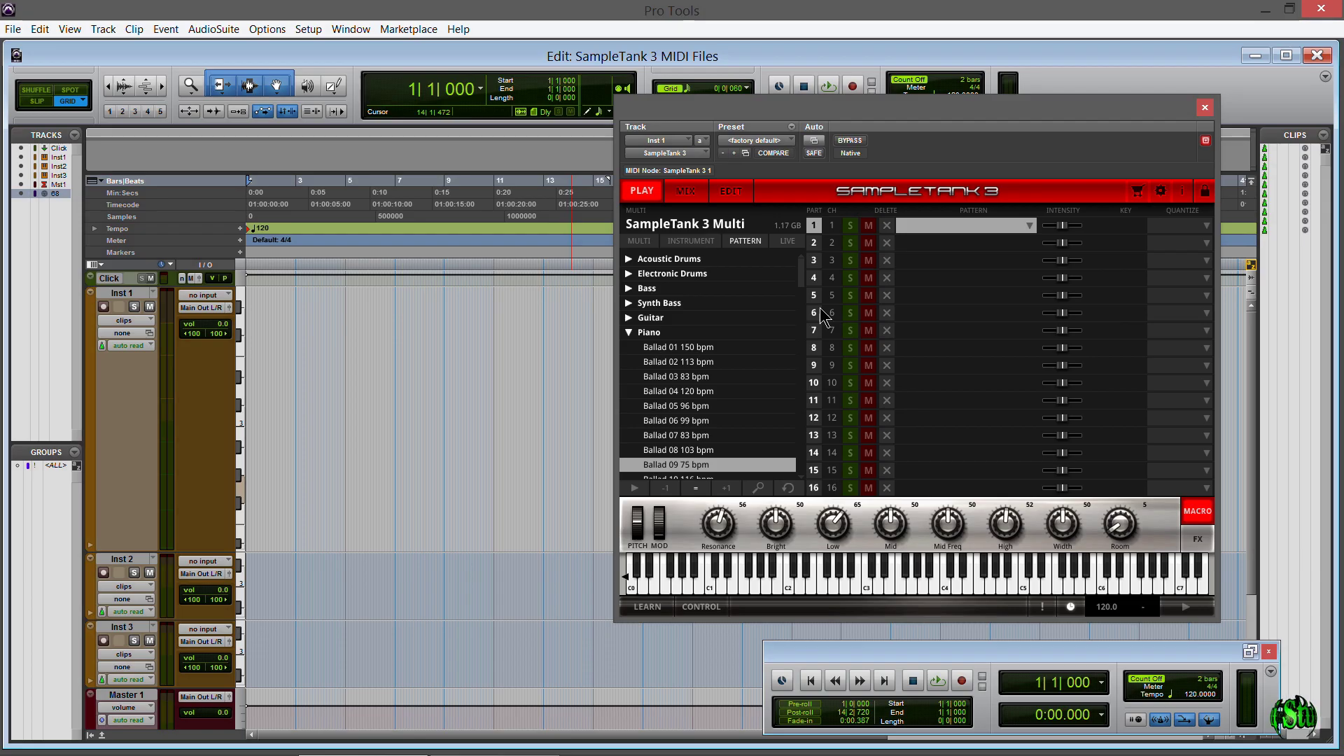
Step: Audition the piano patterns Chord Riff 06 90 bpm and Chord Riff 08 90 bpm in SampleTank
{"action": "scroll", "coordinate": [710, 405], "scroll_direction": "down", "scroll_amount": 6}
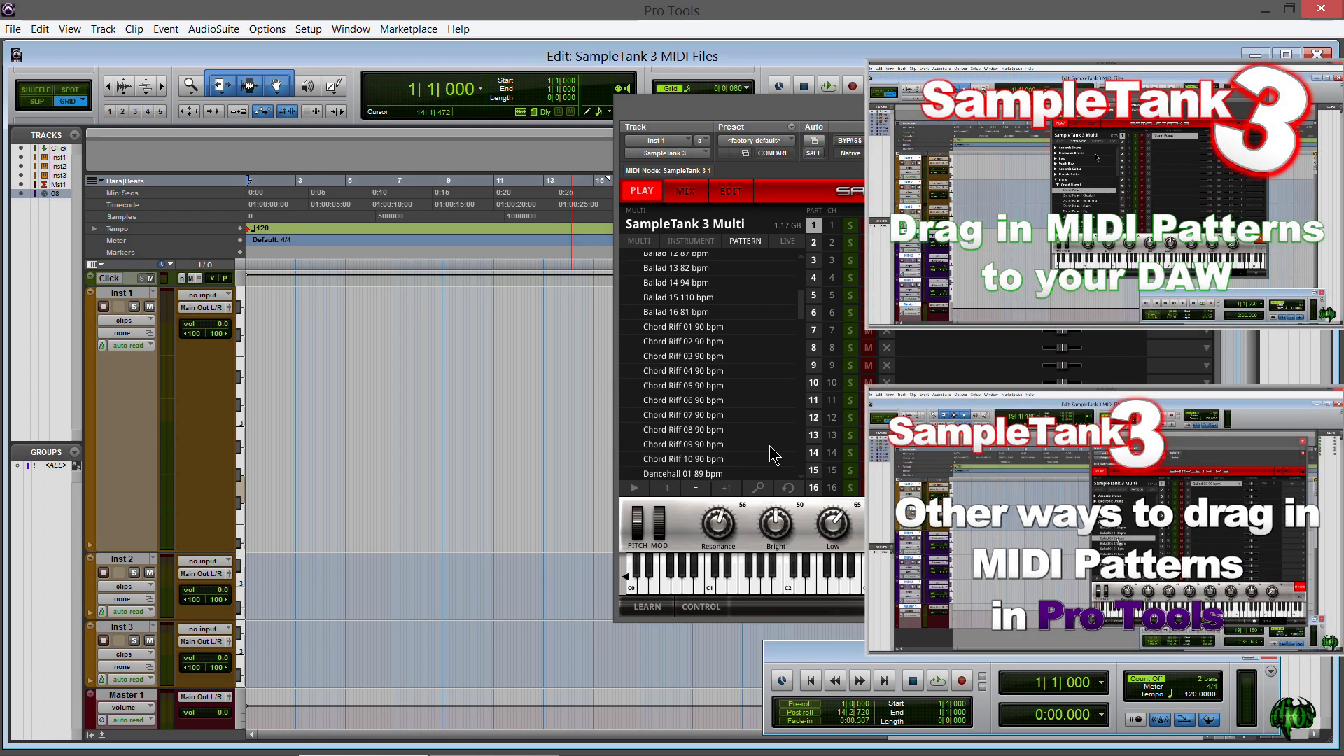
{"action": "left_click", "coordinate": [711, 402]}
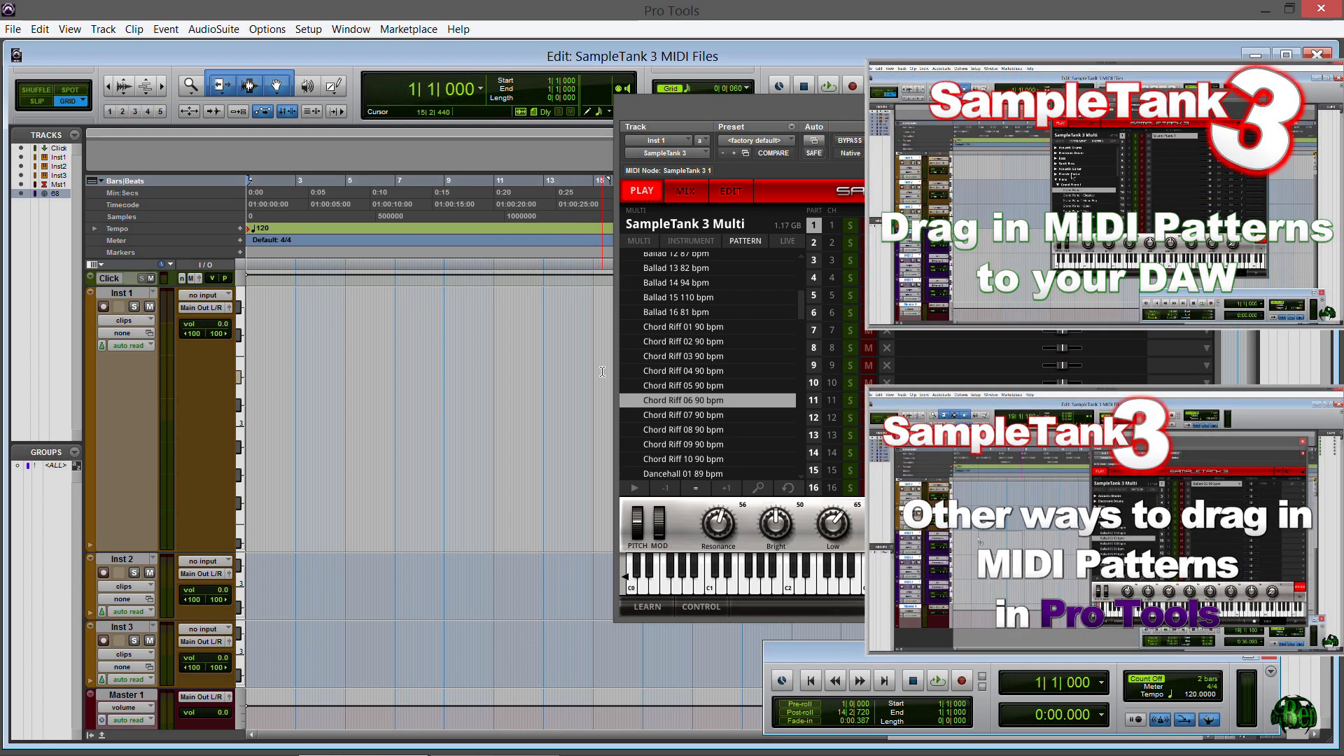
{"action": "left_click", "coordinate": [635, 489]}
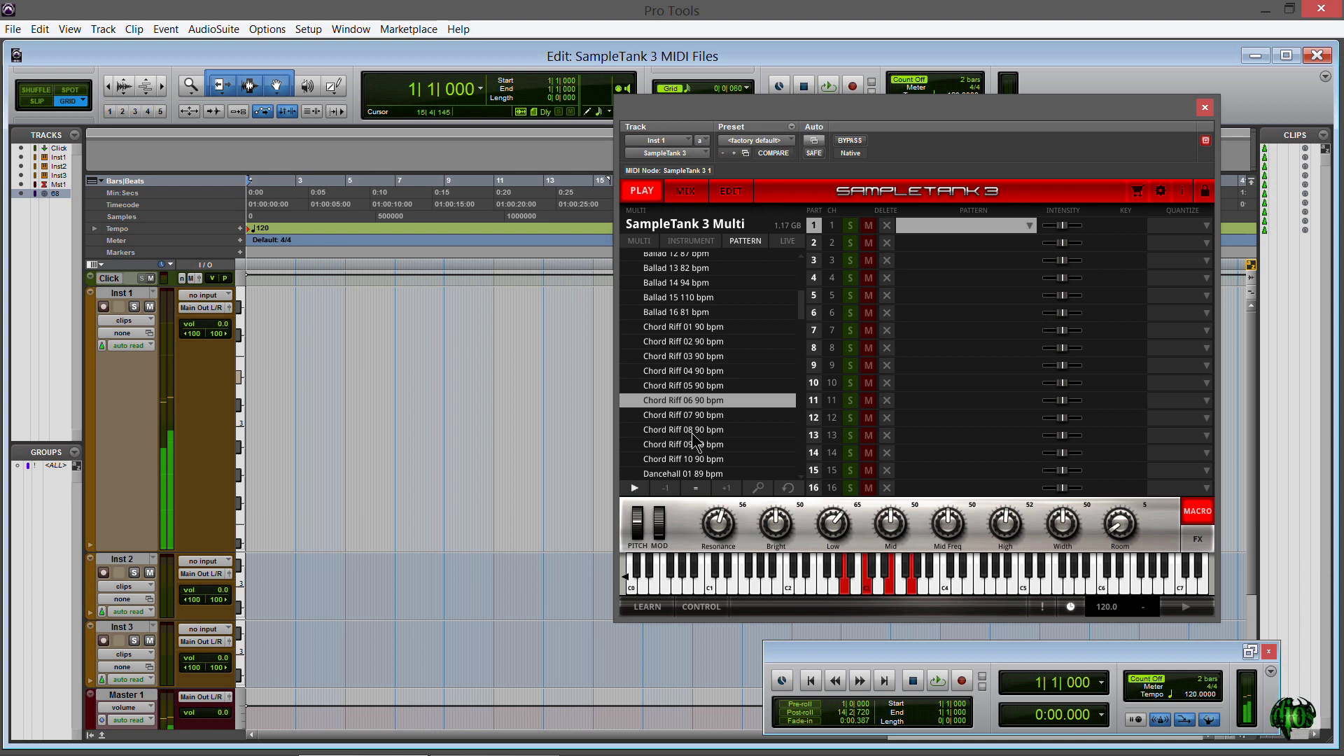
{"action": "left_click", "coordinate": [691, 433]}
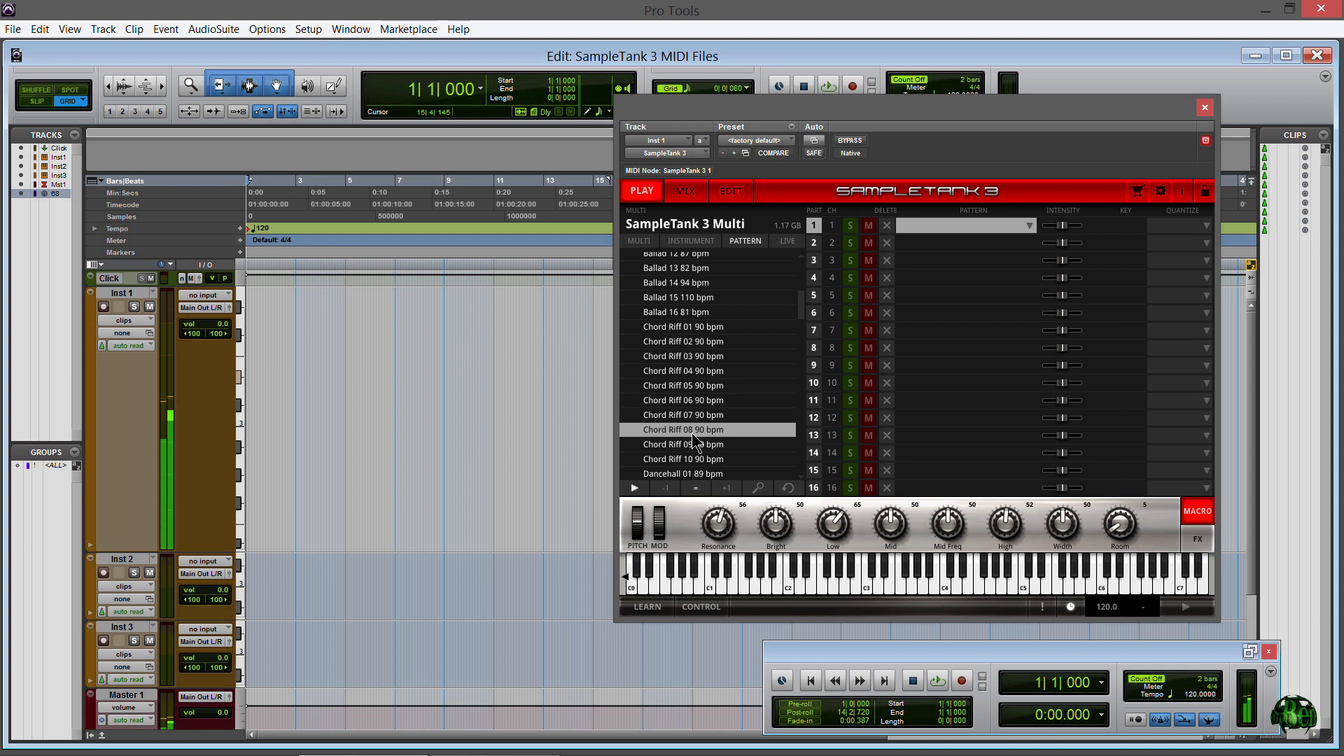
Step: Audition the piano patterns Dancehall 02 89 bpm, House 04 123 bpm and House 09 112 bpm
{"action": "scroll", "coordinate": [682, 413], "scroll_direction": "down", "scroll_amount": 2}
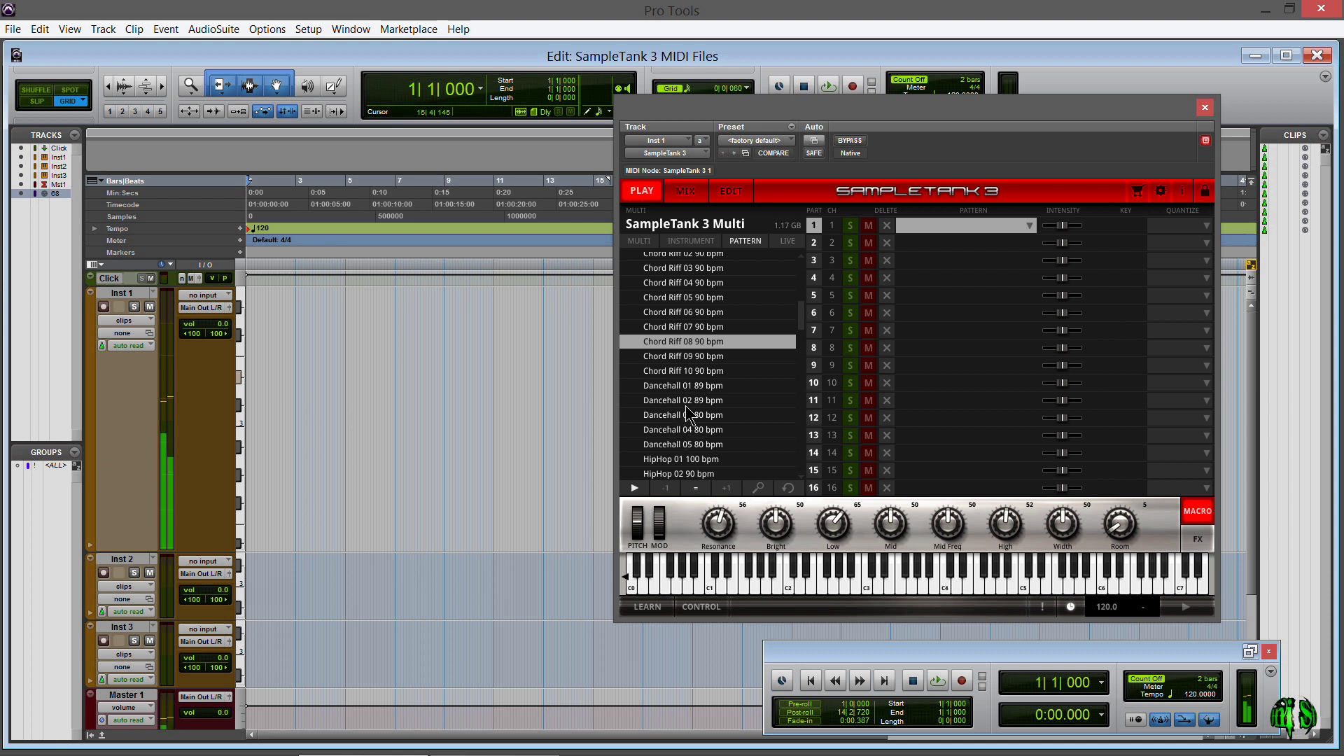
{"action": "left_click", "coordinate": [687, 401]}
{"action": "scroll", "coordinate": [672, 421], "scroll_direction": "down", "scroll_amount": 3}
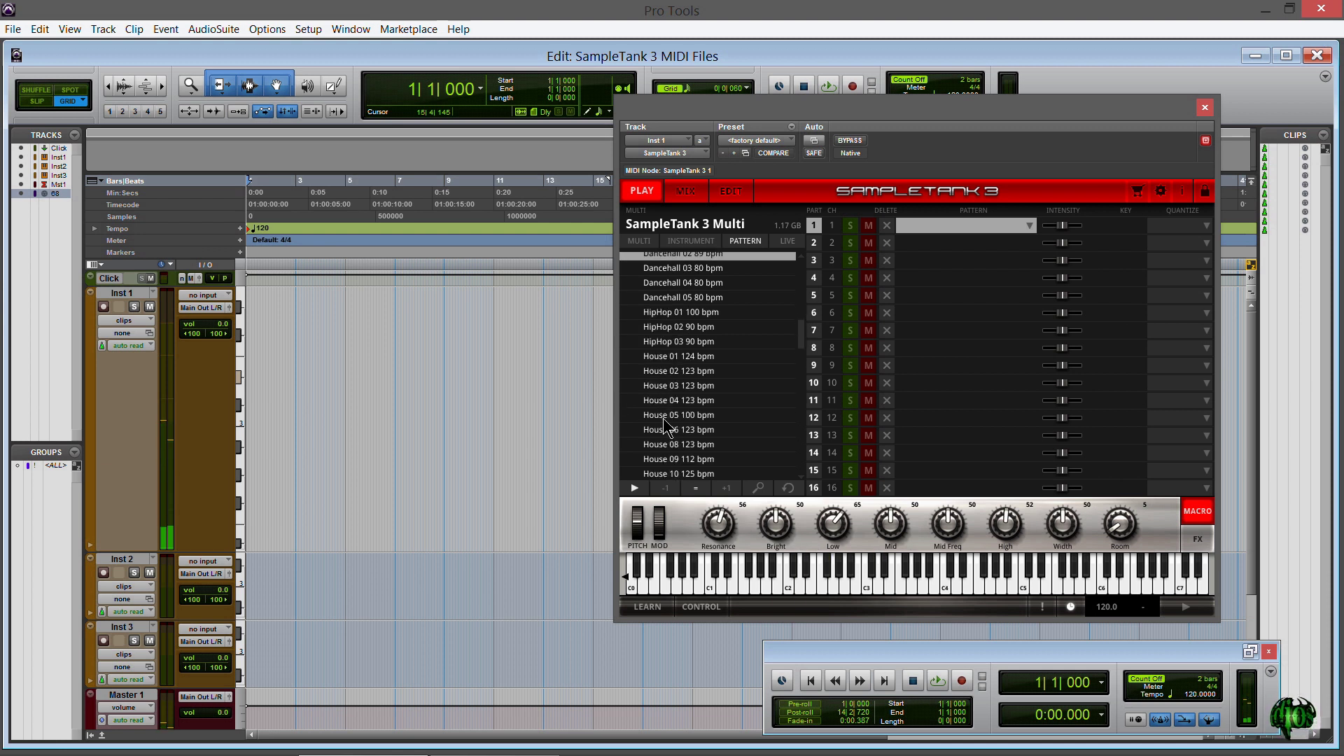
{"action": "left_click", "coordinate": [673, 399]}
{"action": "scroll", "coordinate": [672, 392], "scroll_direction": "down", "scroll_amount": 2}
{"action": "left_click", "coordinate": [668, 385]}
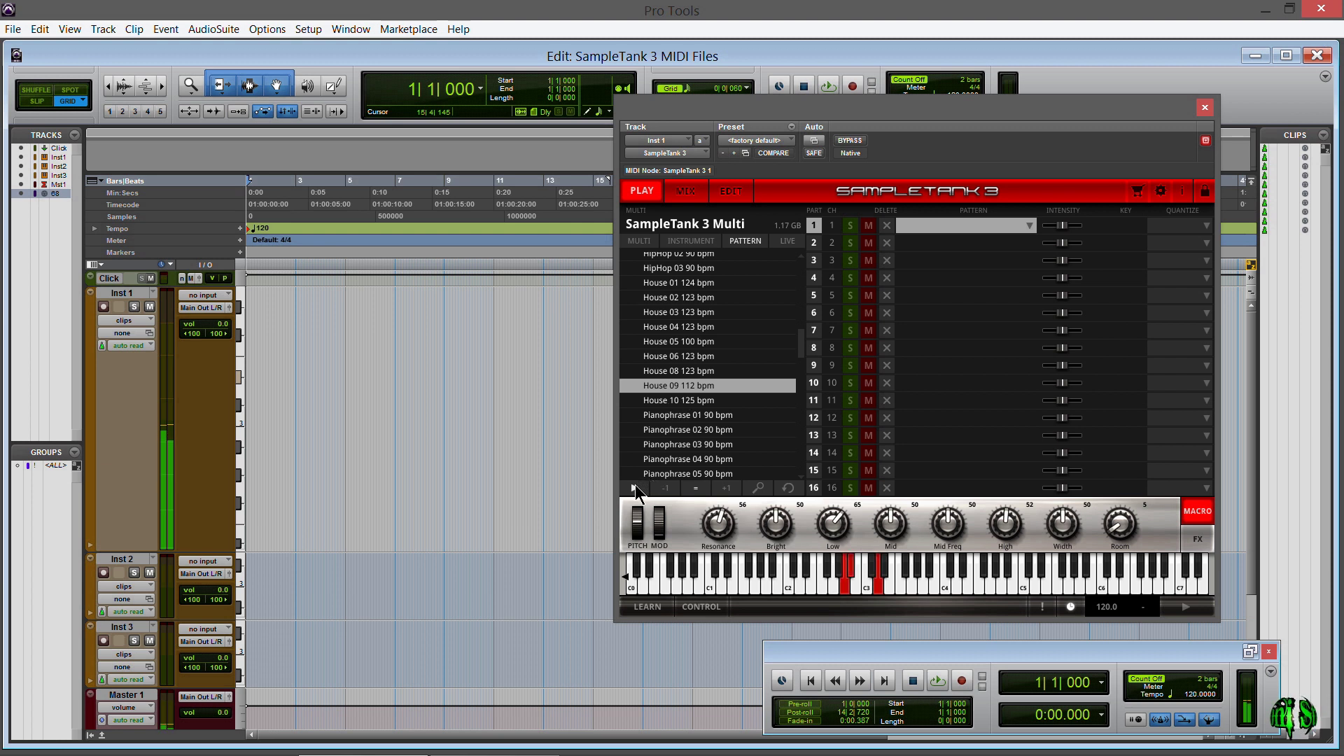
Step: Stop the pattern preview and place House 09 112 bpm on the Inst 1 track at 3|1|240
{"action": "left_click", "coordinate": [635, 489]}
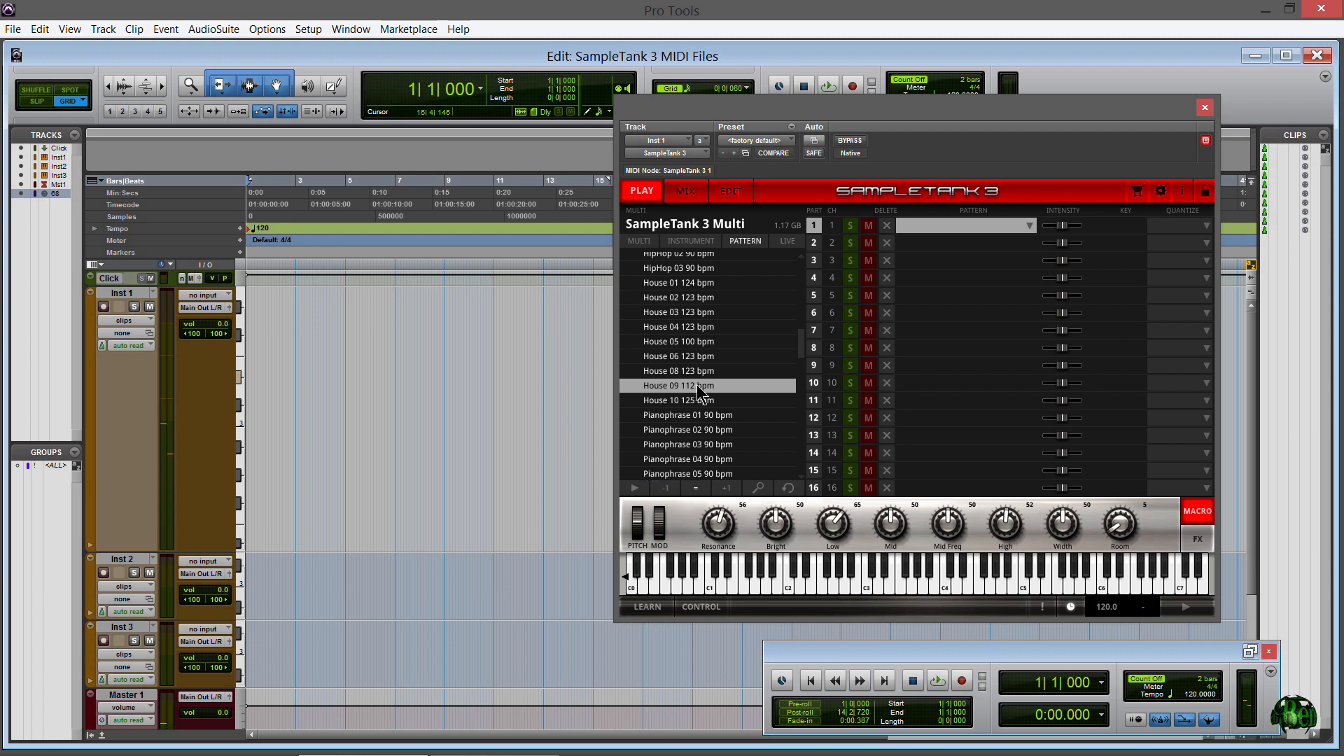
{"action": "mouse_move", "coordinate": [697, 390]}
{"action": "left_mouse_down"}
{"action": "mouse_move", "coordinate": [329, 399]}
{"action": "mouse_move", "coordinate": [302, 414]}
{"action": "left_mouse_up"}
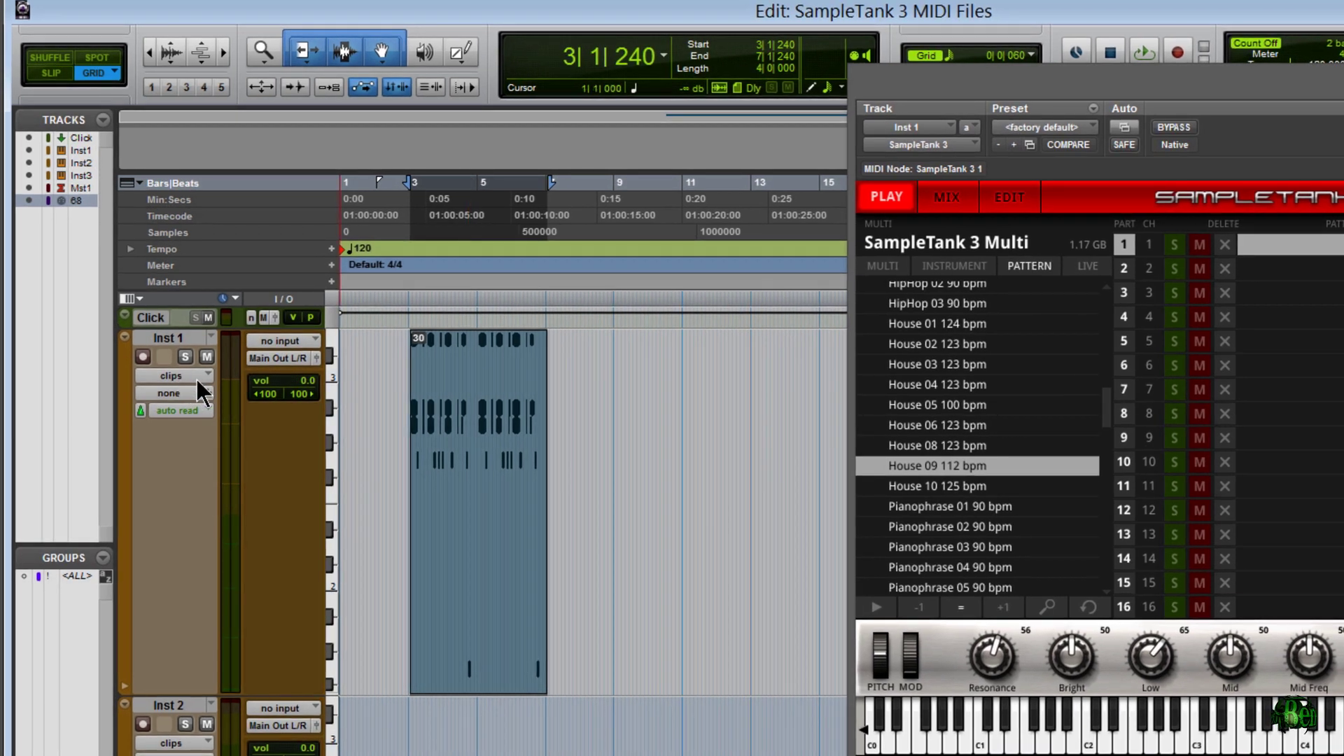
Step: Activate the Pencil tool and switch the Inst 1 track from clips to notes view
{"action": "left_click", "coordinate": [157, 330]}
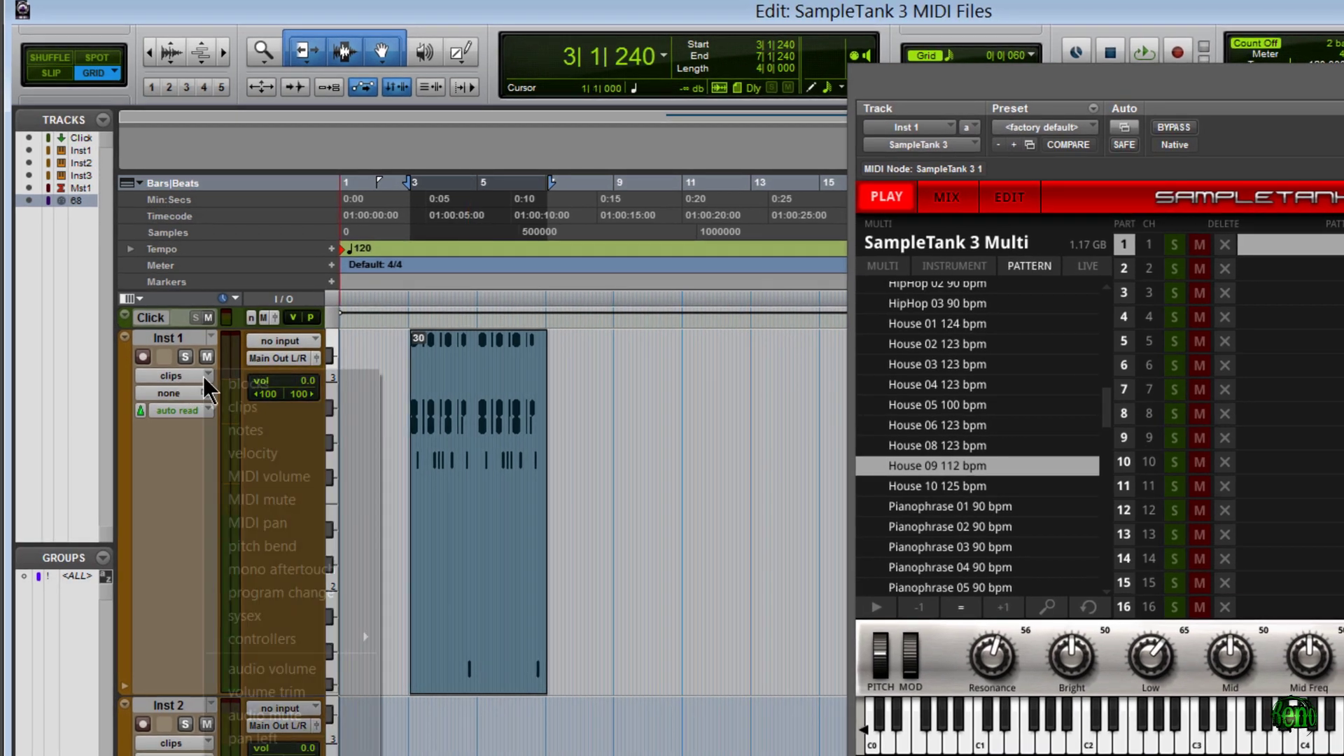
{"action": "left_click", "coordinate": [191, 459]}
{"action": "left_click", "coordinate": [459, 55]}
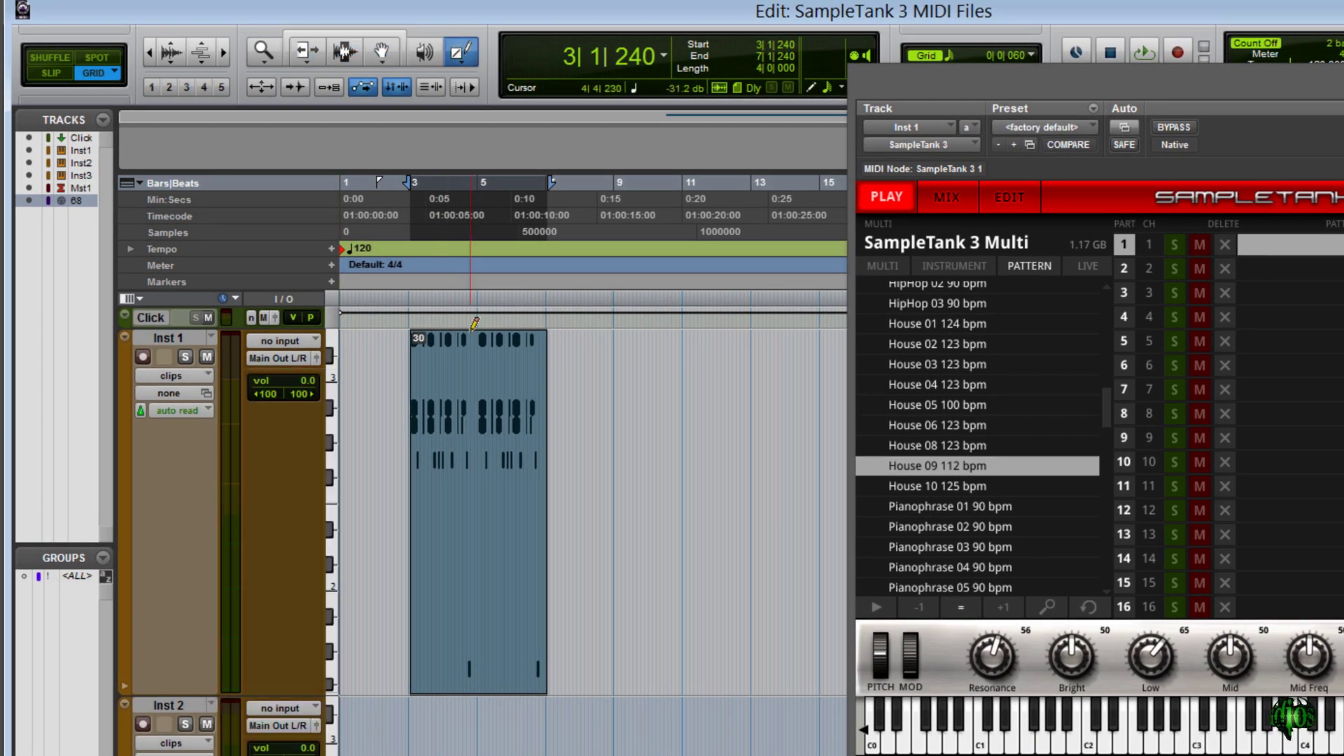
{"action": "key", "text": "ctrl+minus"}
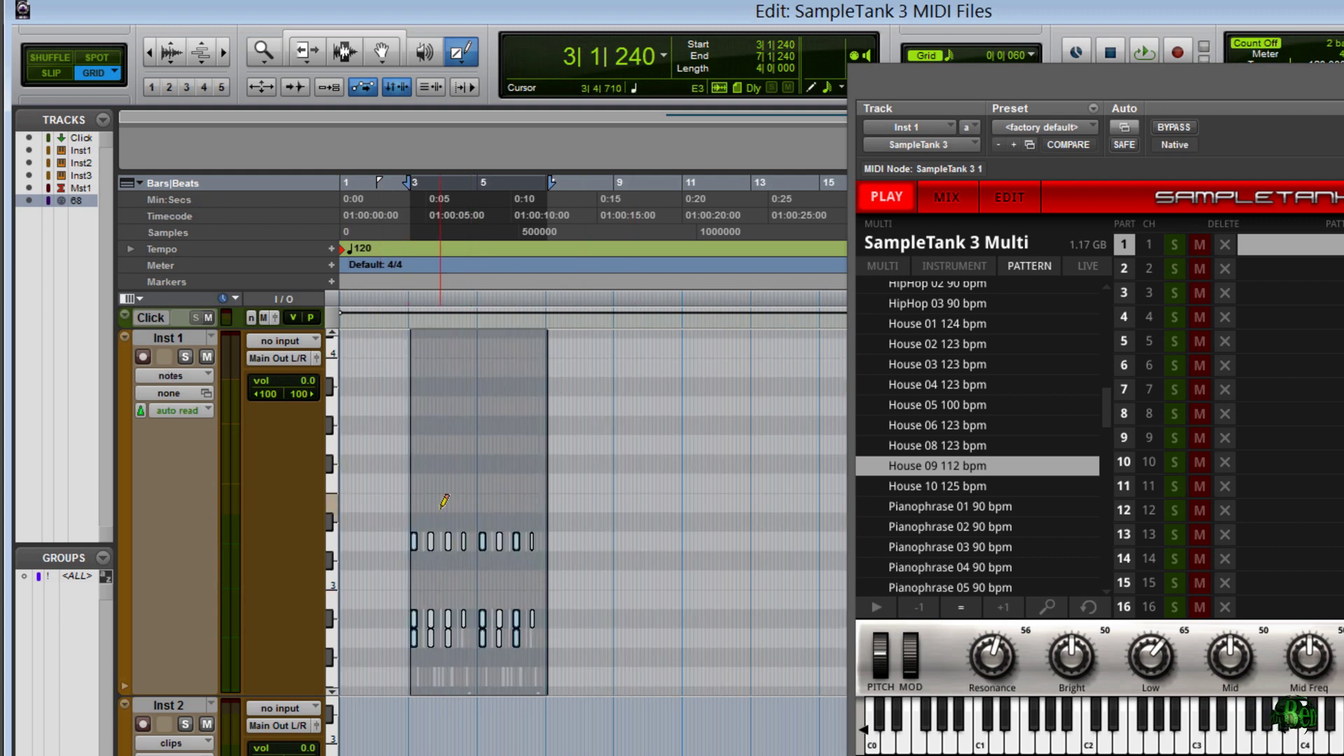
Step: Delete all D3 notes from the pattern on Inst 1 and play back the edited part
{"action": "left_click", "coordinate": [225, 46]}
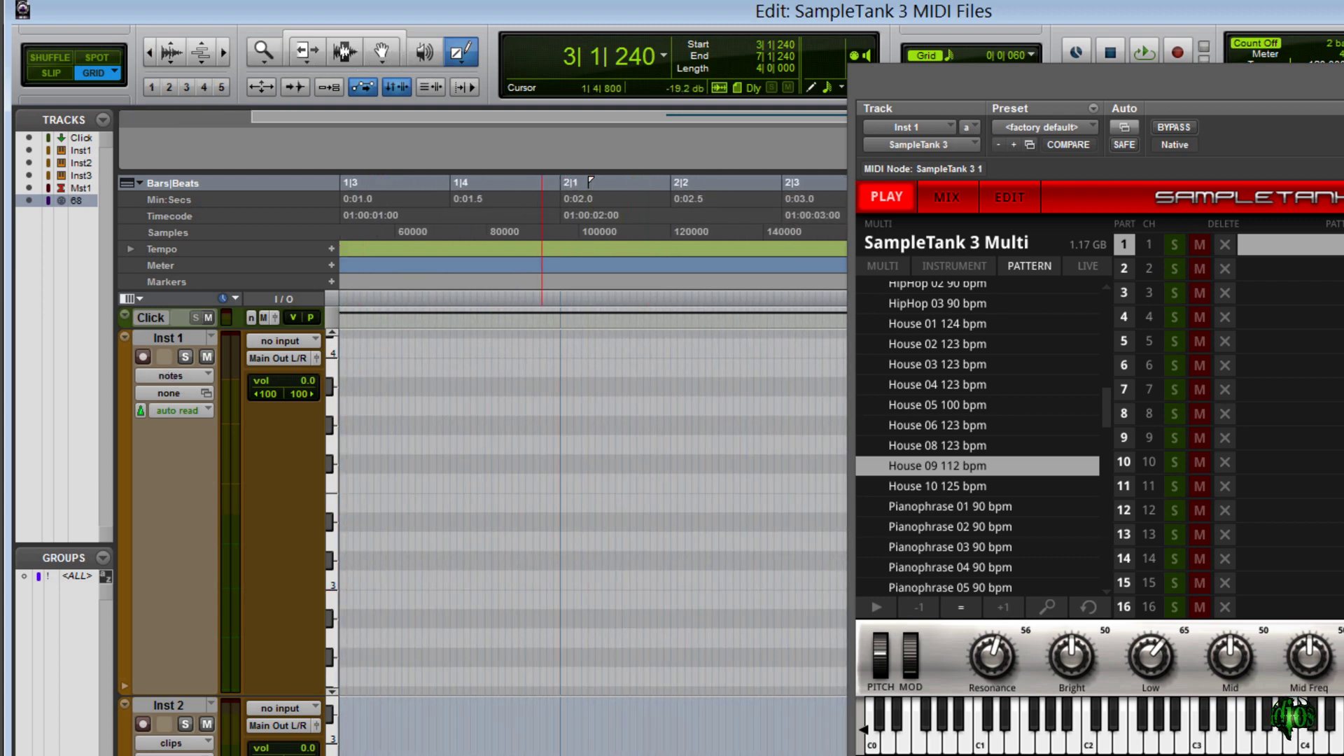
{"action": "scroll", "coordinate": [593, 490], "scroll_direction": "right", "scroll_amount": 5}
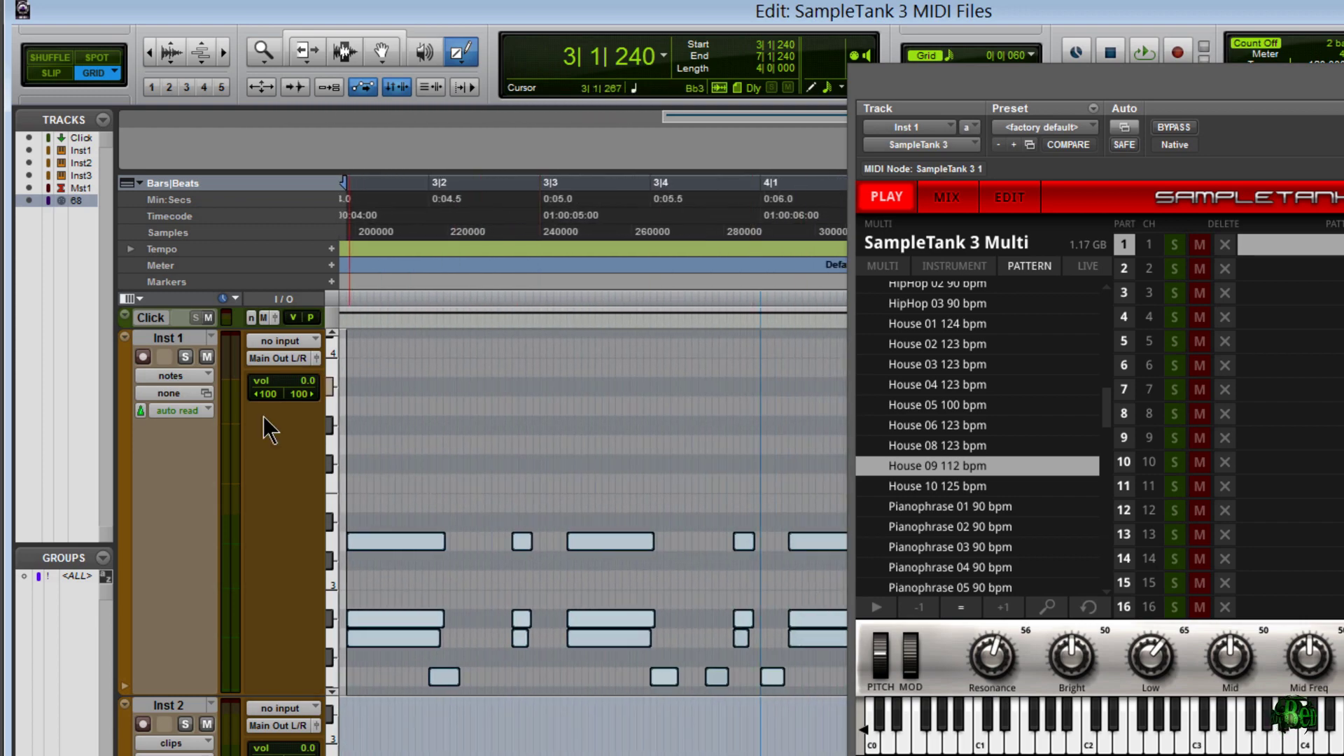
{"action": "left_click", "coordinate": [335, 540]}
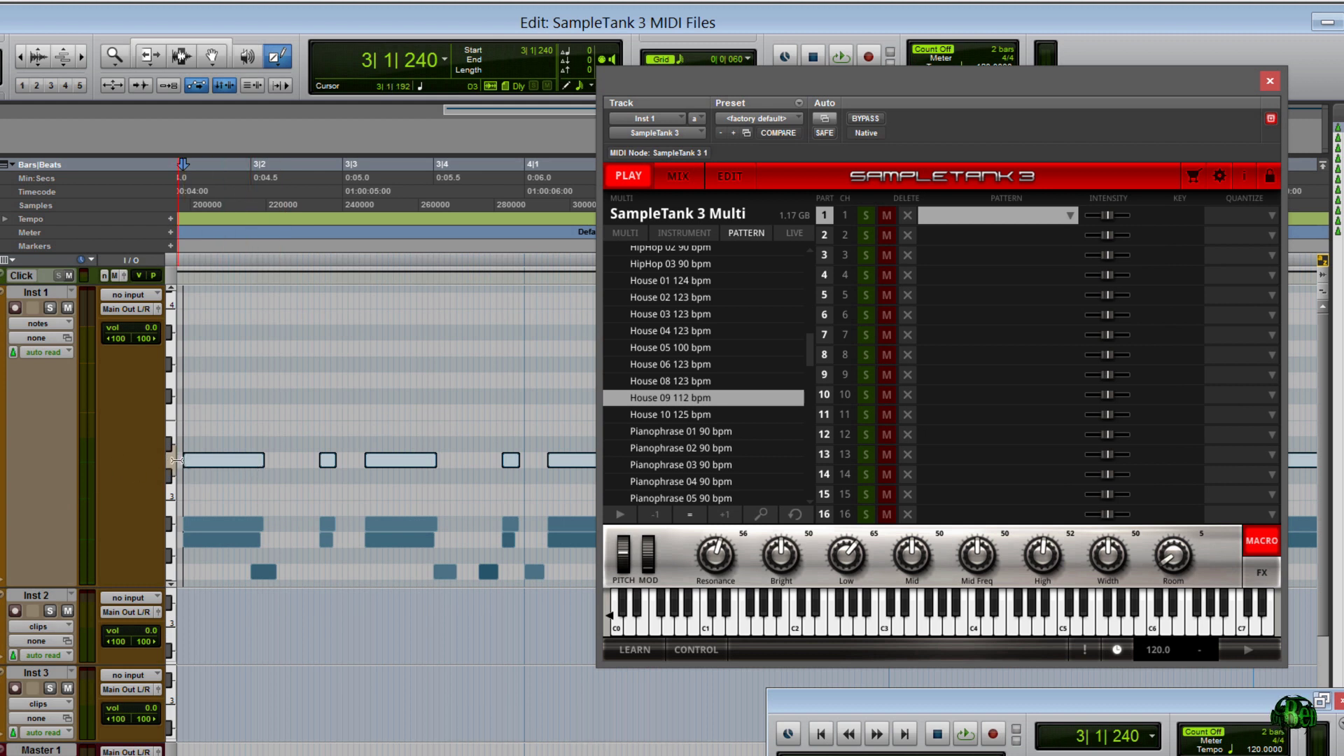
{"action": "key", "text": "space"}
{"action": "key", "text": "Delete"}
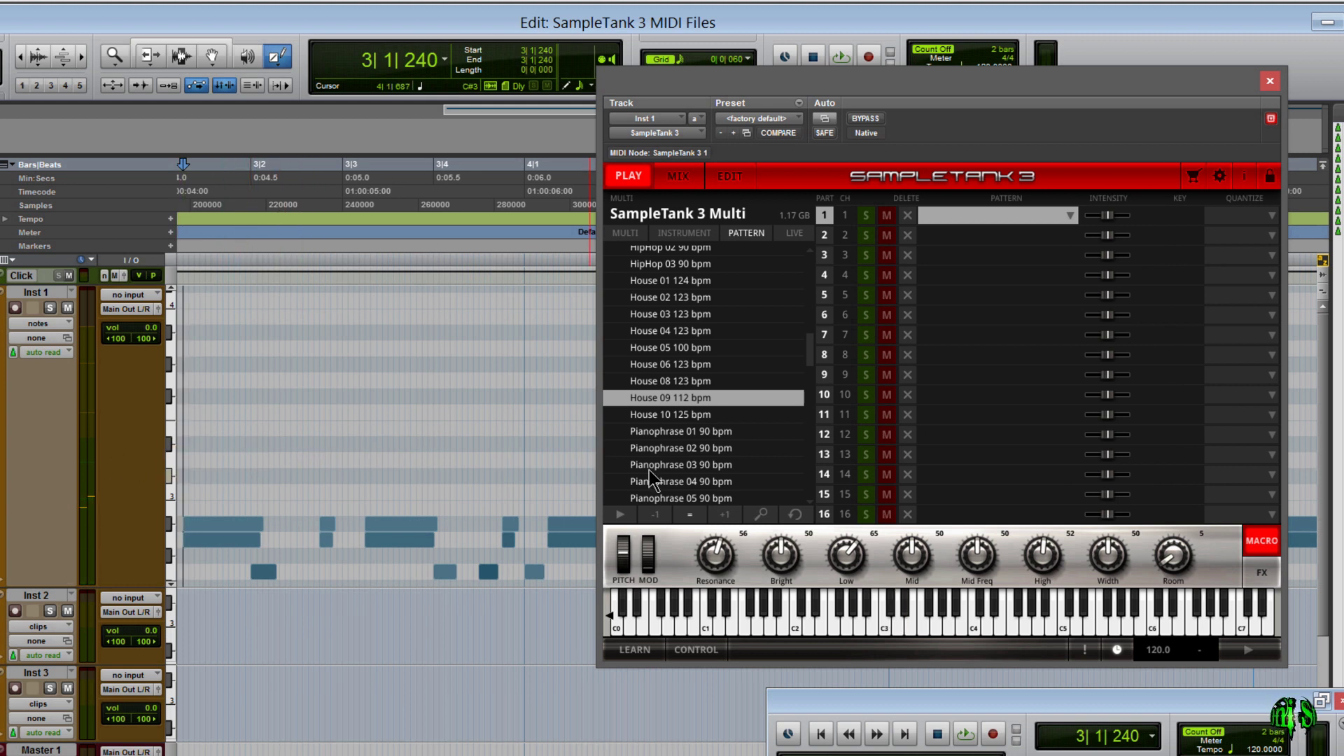
{"action": "key", "text": "space"}
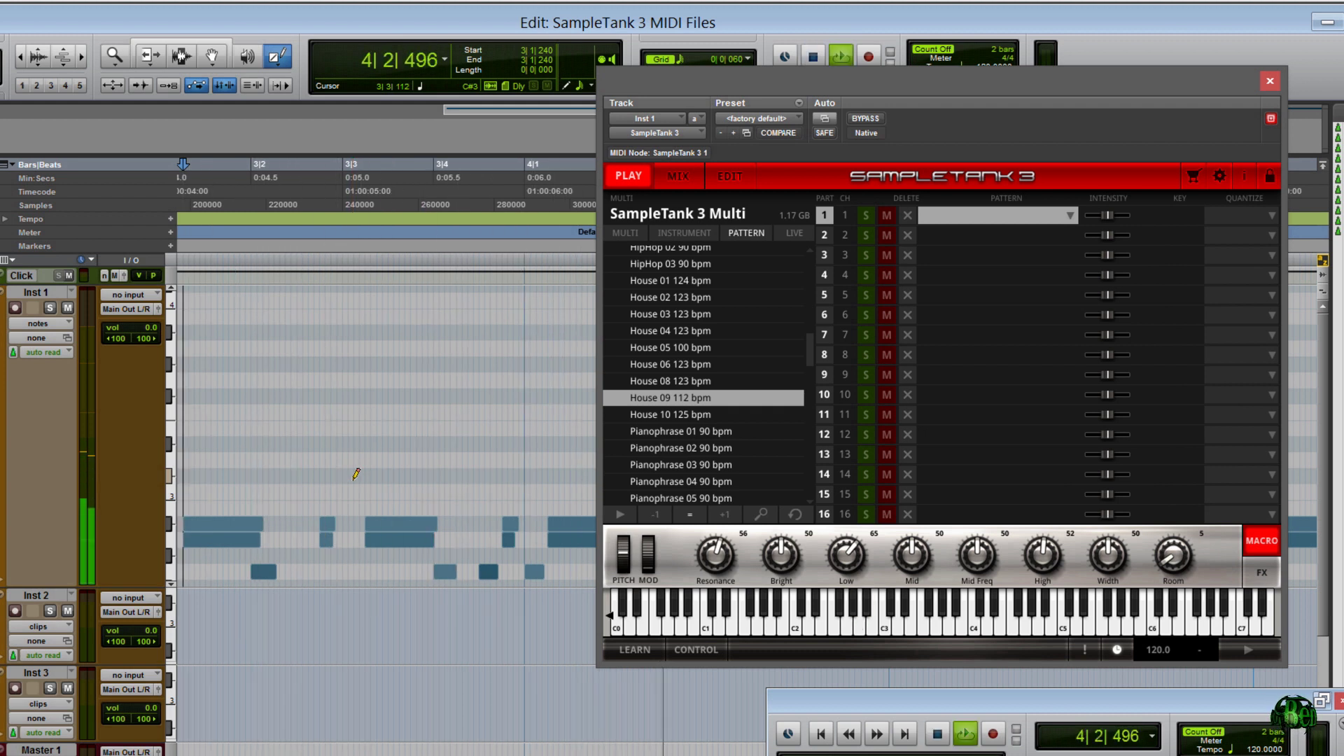
{"action": "key", "text": "space"}
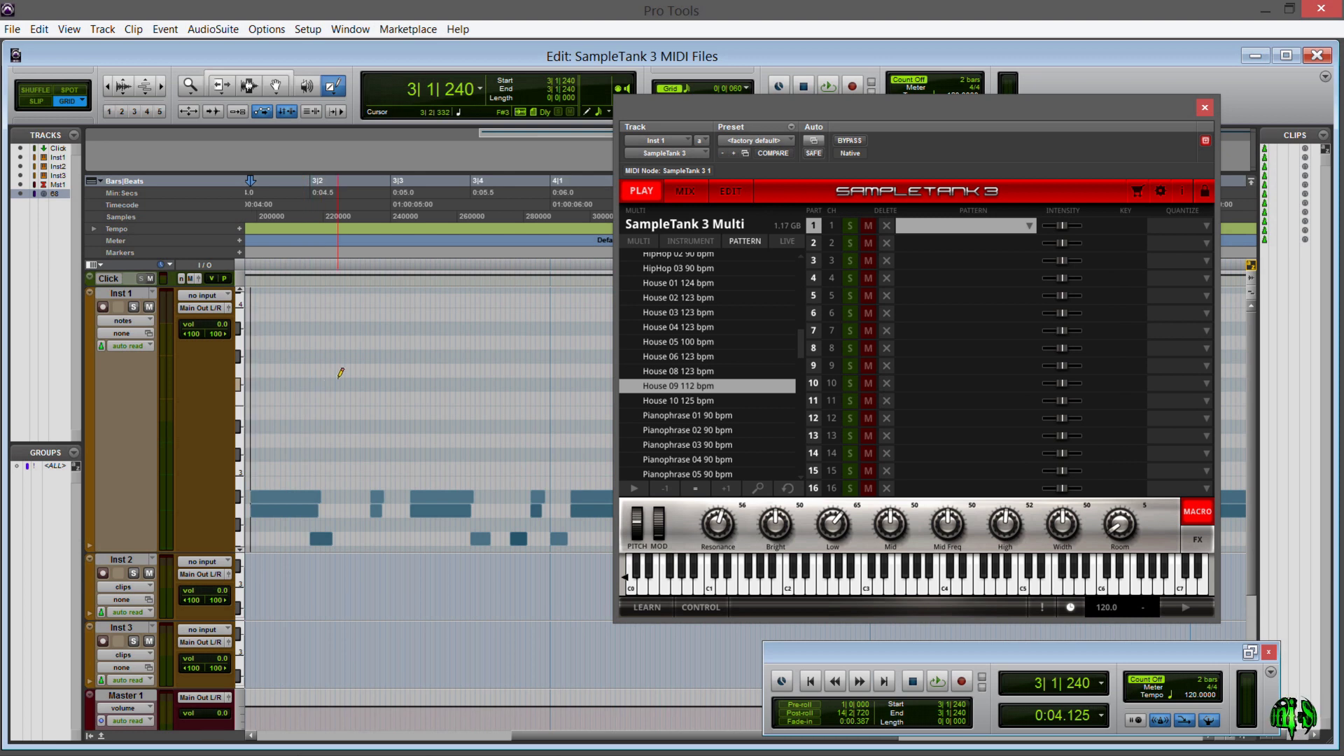
Step: Open and enlarge the docked MIDI Editor, look through the pattern's notes across the keyboard range, and close it
{"action": "left_click", "coordinate": [101, 737]}
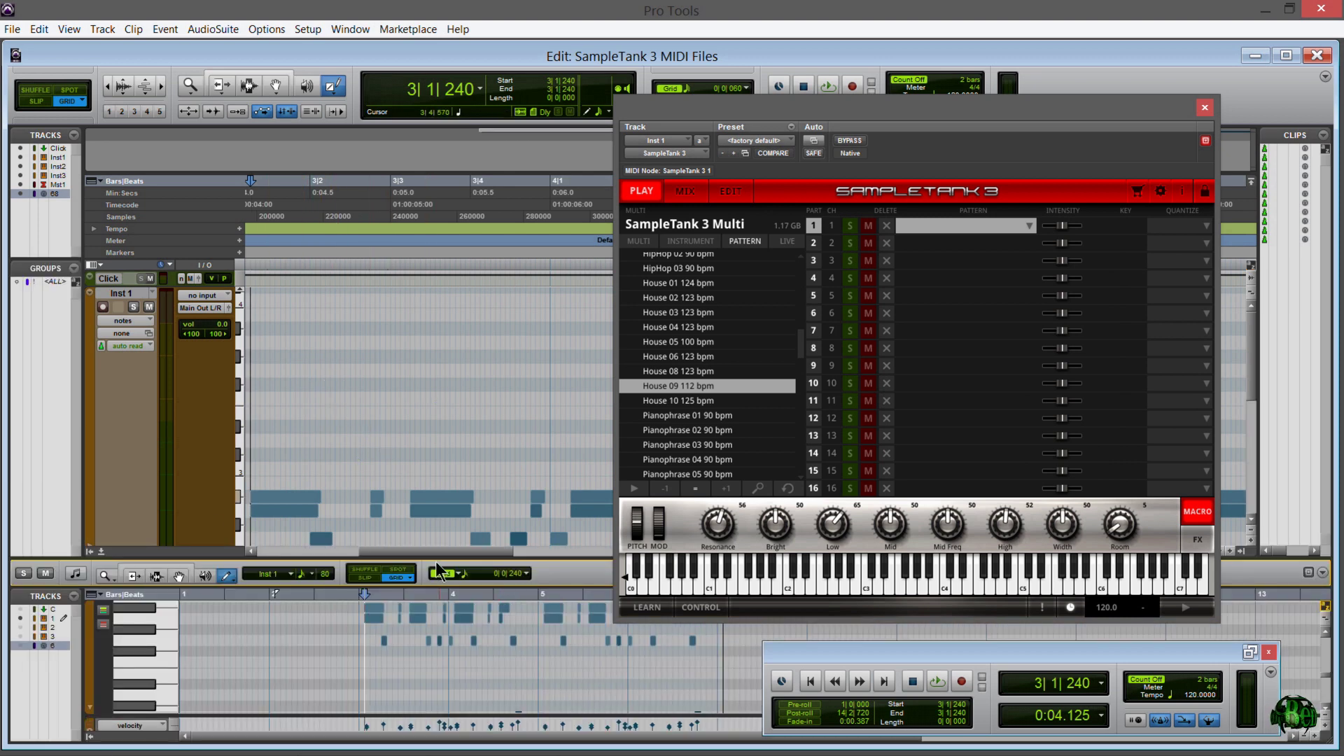
{"action": "left_click_drag", "start_coordinate": [438, 559], "coordinate": [437, 344]}
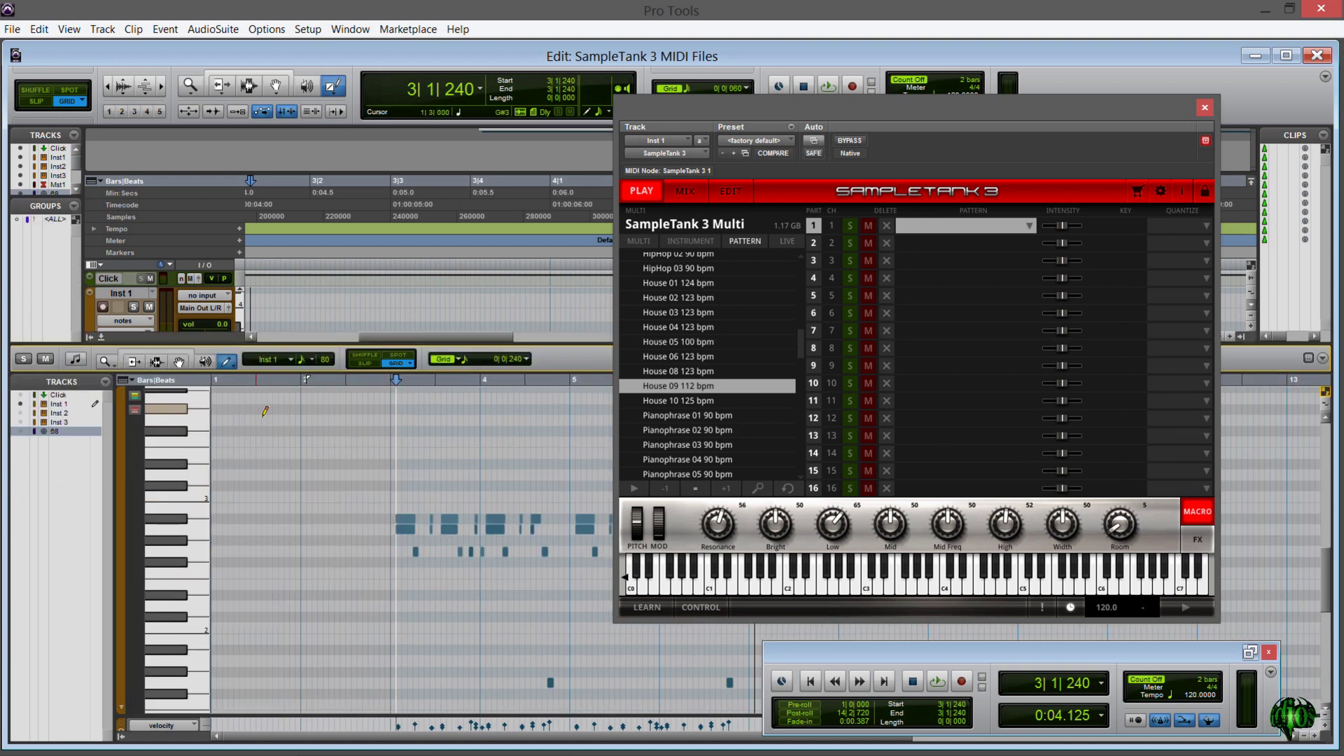
{"action": "scroll", "coordinate": [392, 632], "scroll_direction": "down", "scroll_amount": 5}
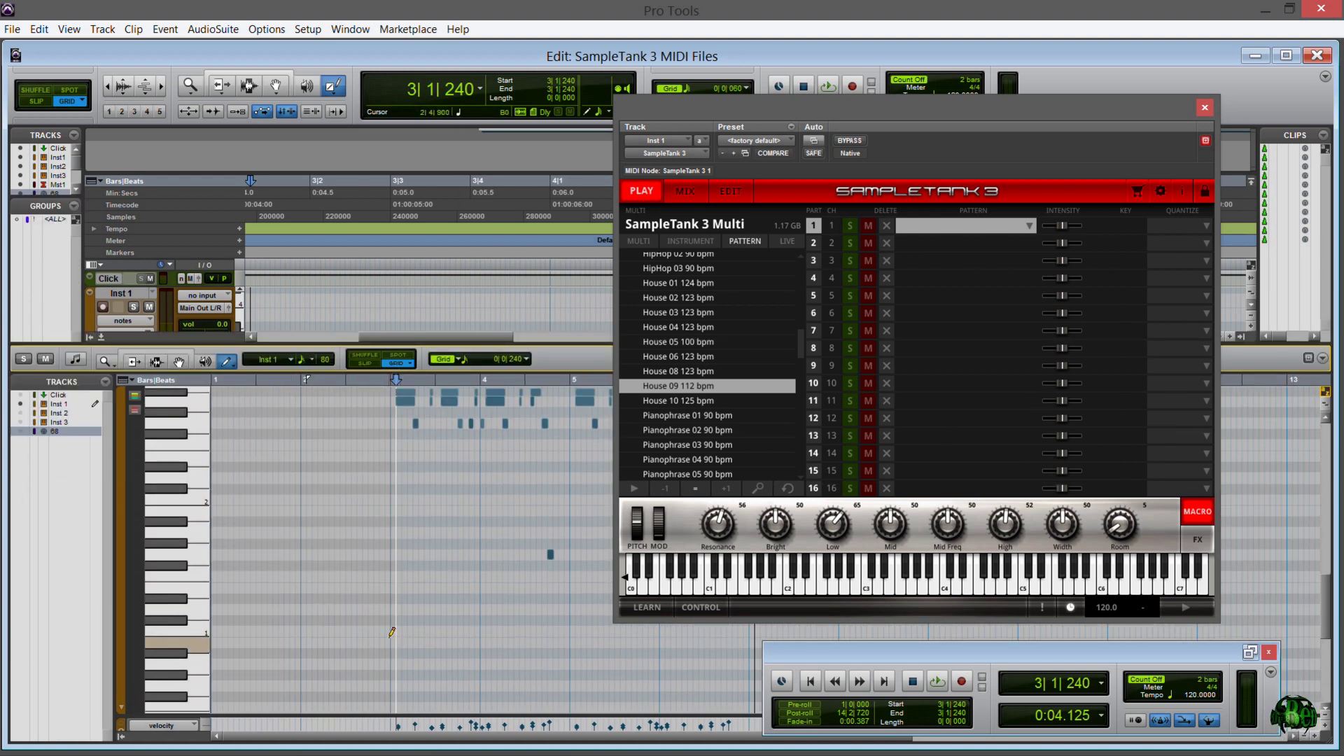
{"action": "scroll", "coordinate": [453, 511], "scroll_direction": "up", "scroll_amount": 6}
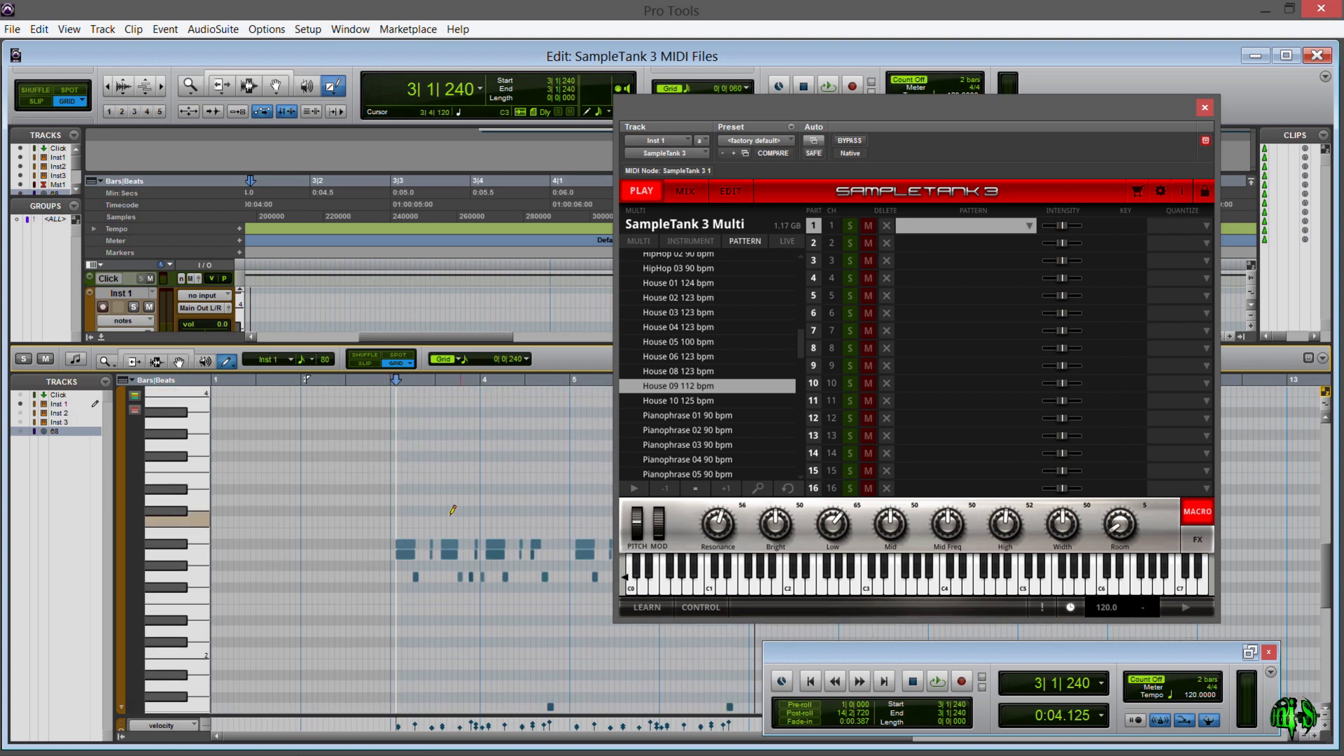
{"action": "left_click", "coordinate": [100, 340]}
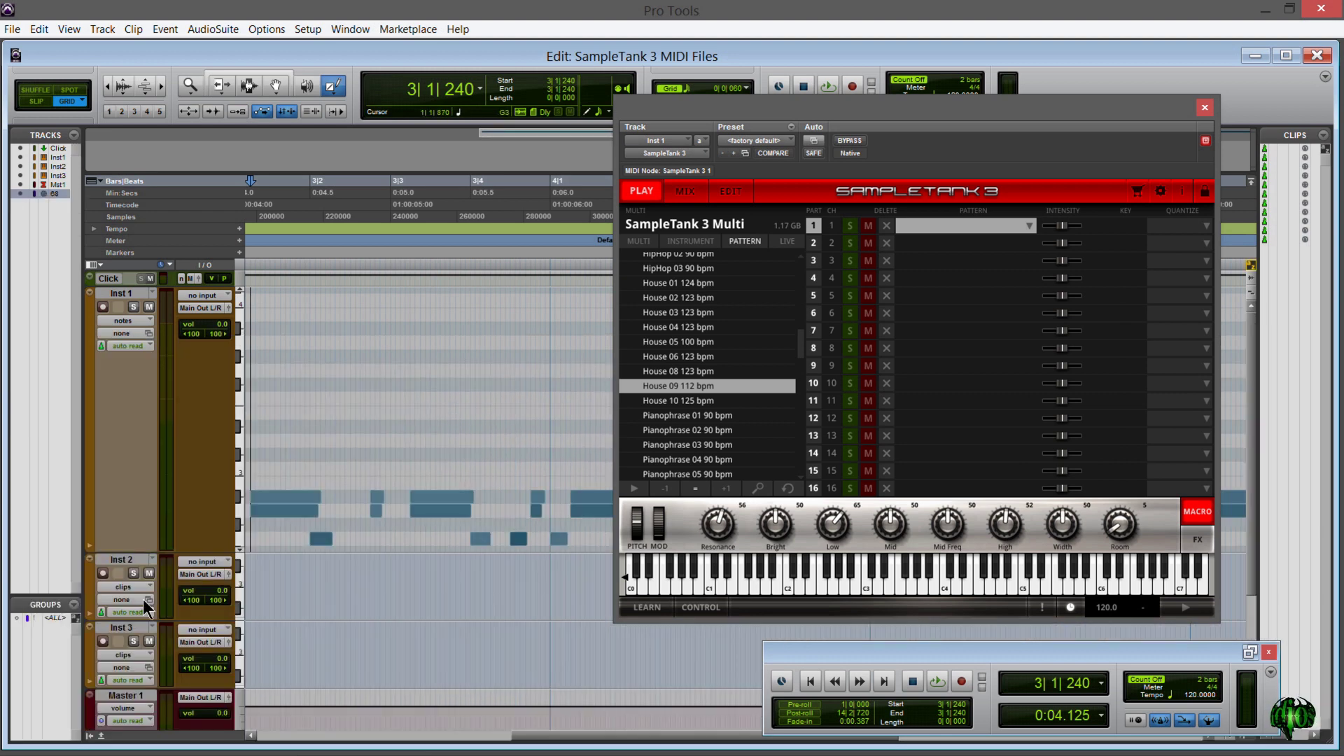
Step: Draw a run of short repeated notes on Inst 1 from 3|1|540 to 3|2|300, above the pattern's chords
{"action": "left_click_drag", "start_coordinate": [277, 468], "coordinate": [337, 460]}
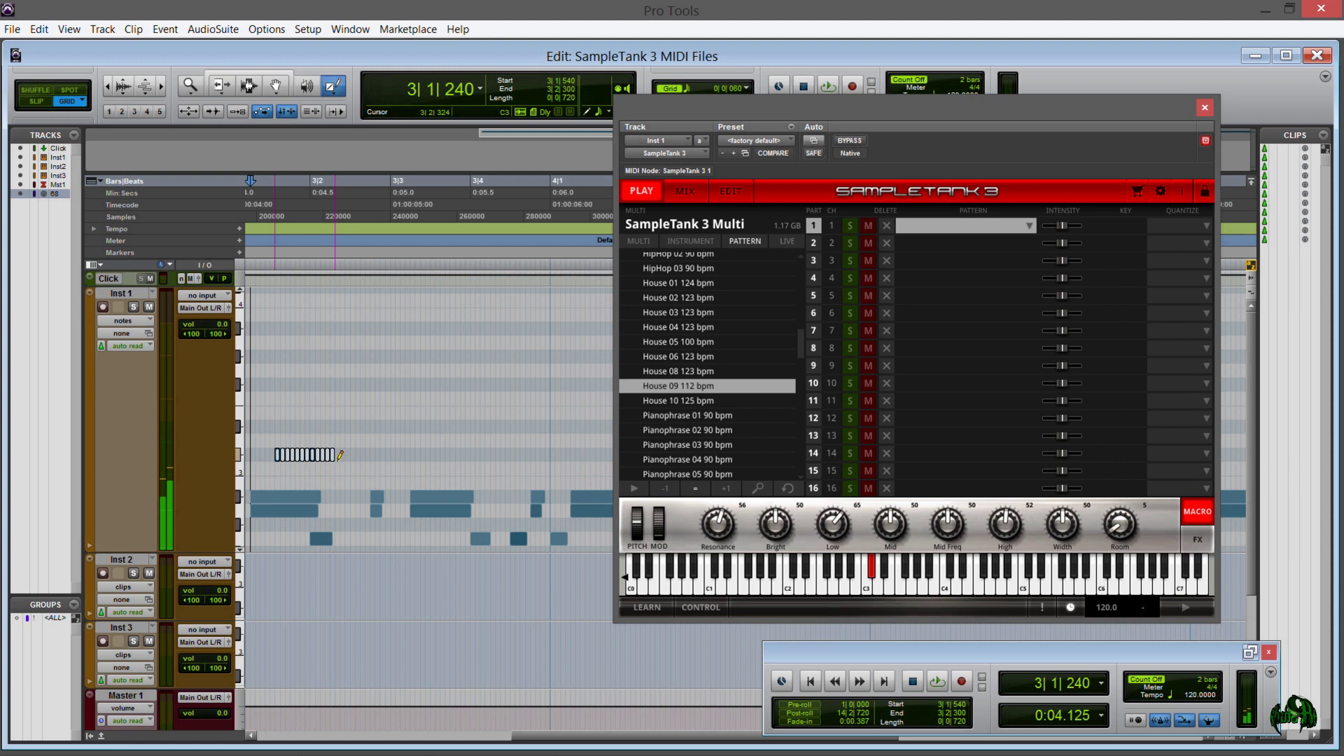
Step: Add two single short notes on Inst 1 with the Pencil tool, and draw one long note from 3|1|720 using the Free Hand shape
{"action": "left_click", "coordinate": [407, 413]}
{"action": "left_click", "coordinate": [476, 413]}
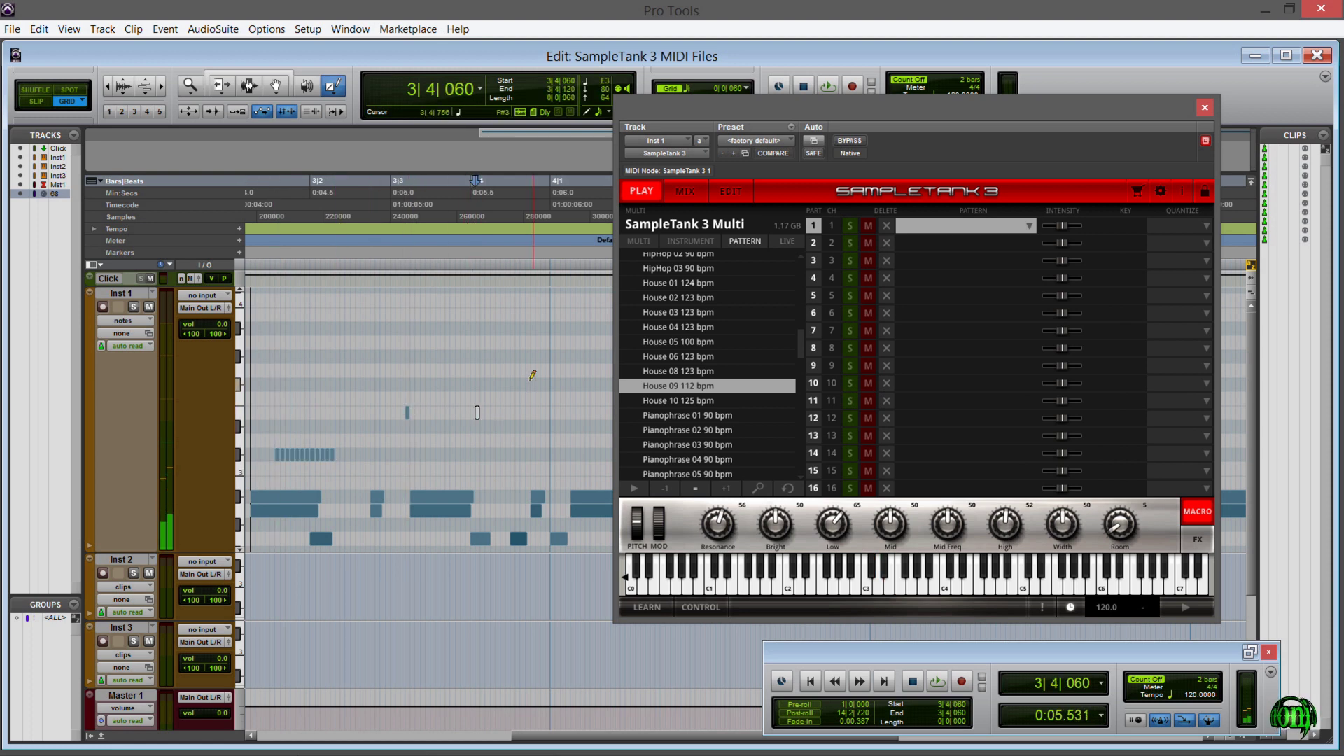
{"action": "left_click", "coordinate": [335, 90]}
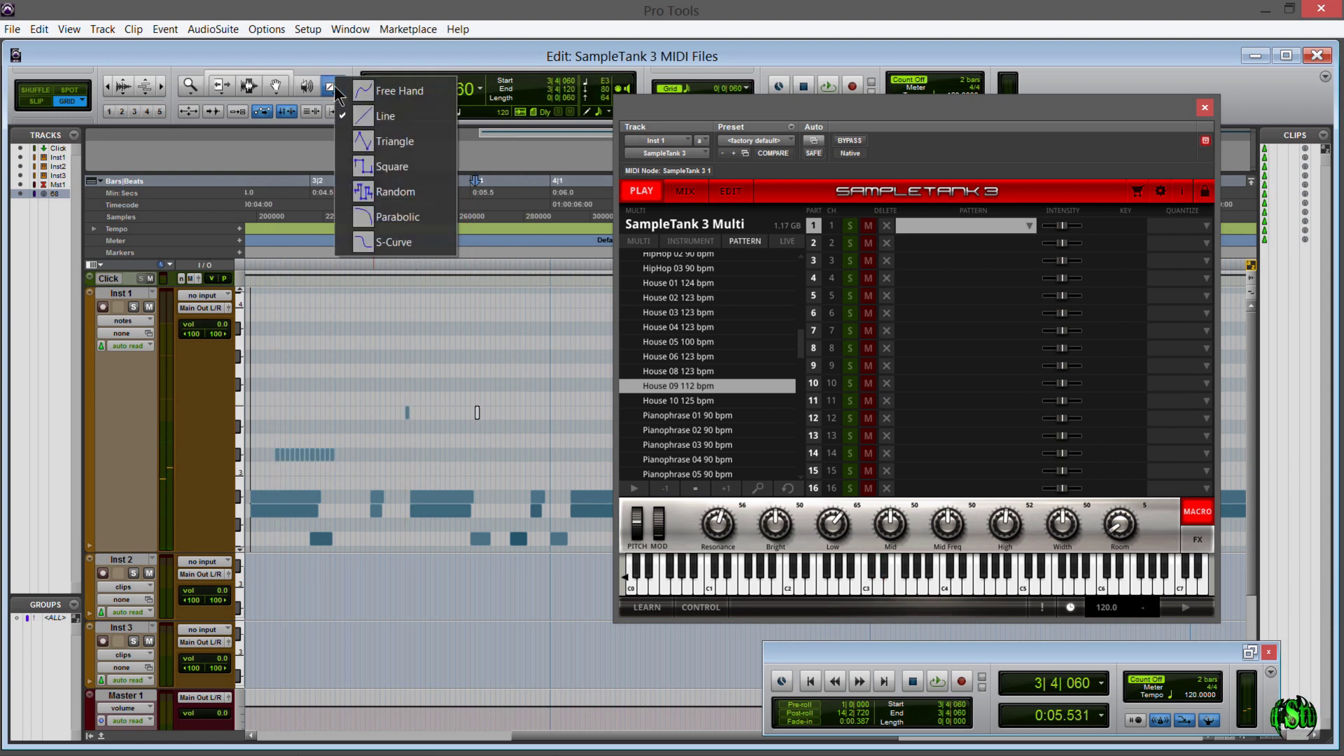
{"action": "left_click", "coordinate": [401, 91]}
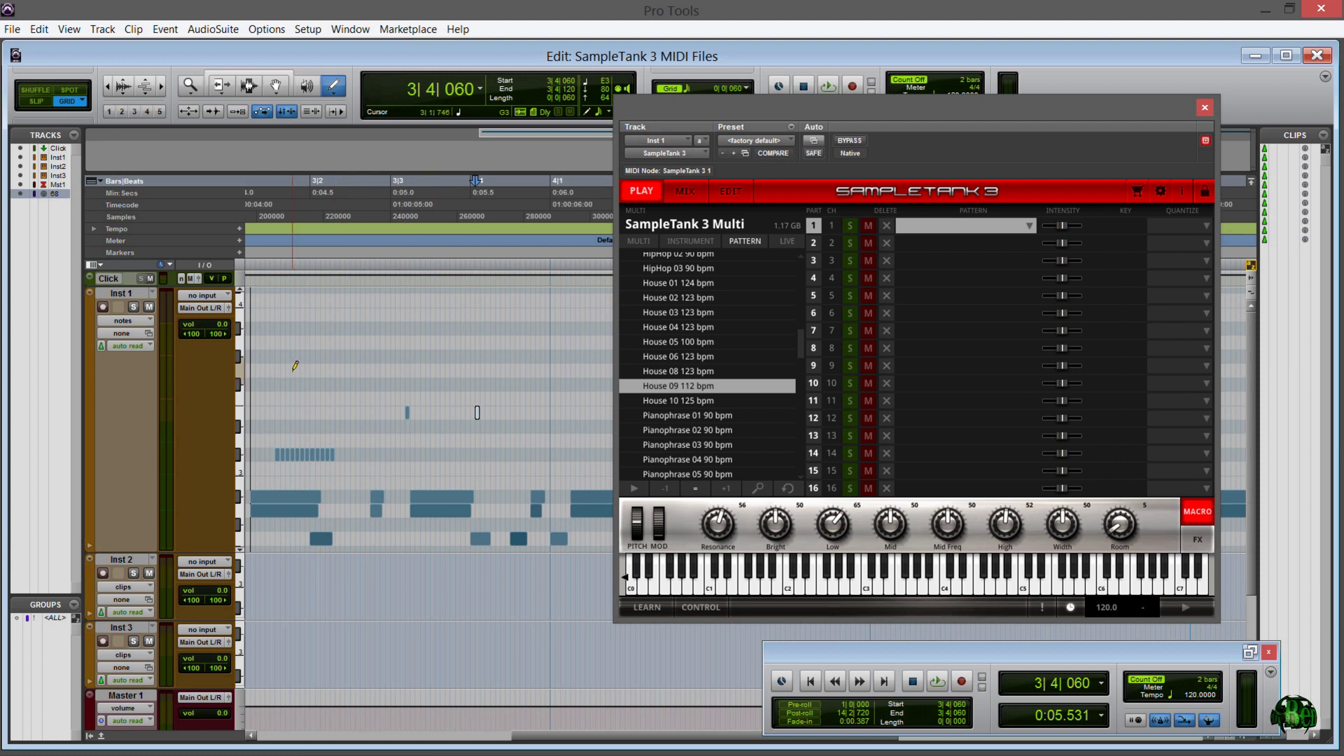
{"action": "left_click_drag", "start_coordinate": [295, 365], "coordinate": [500, 369]}
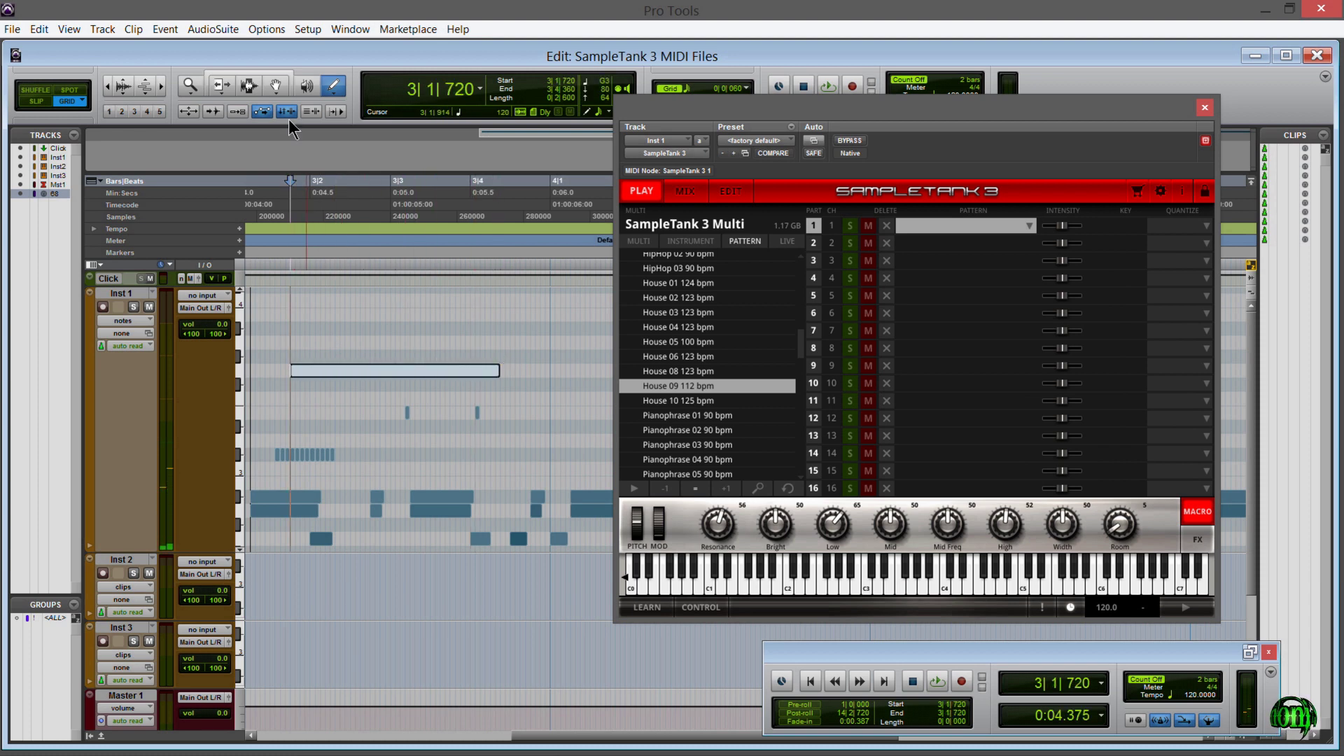
Step: Draw another run of short repeated notes on Inst 1 from 3|4|000 using the Line pencil shape, and play back the part
{"action": "left_click", "coordinate": [335, 89]}
{"action": "left_click", "coordinate": [401, 121]}
{"action": "left_click_drag", "start_coordinate": [471, 455], "coordinate": [546, 445]}
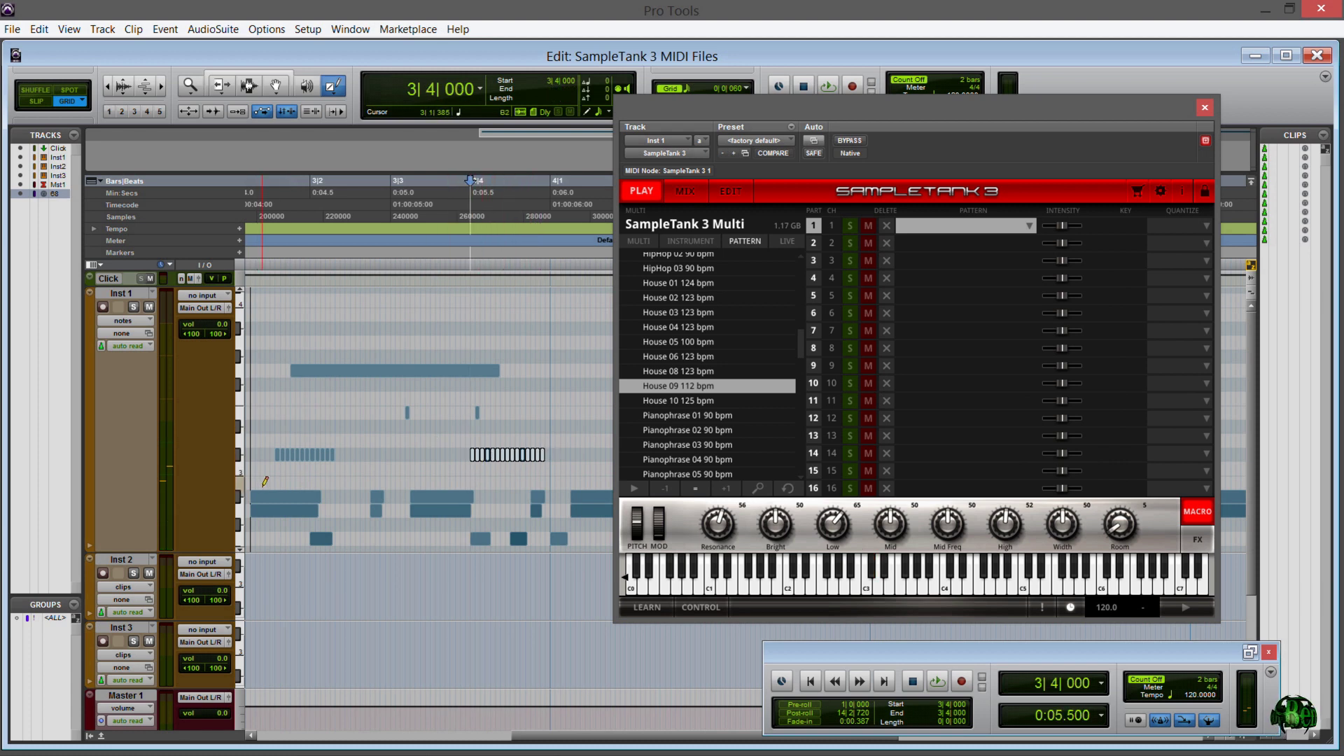
{"action": "key", "text": "space"}
{"action": "key", "text": "space"}
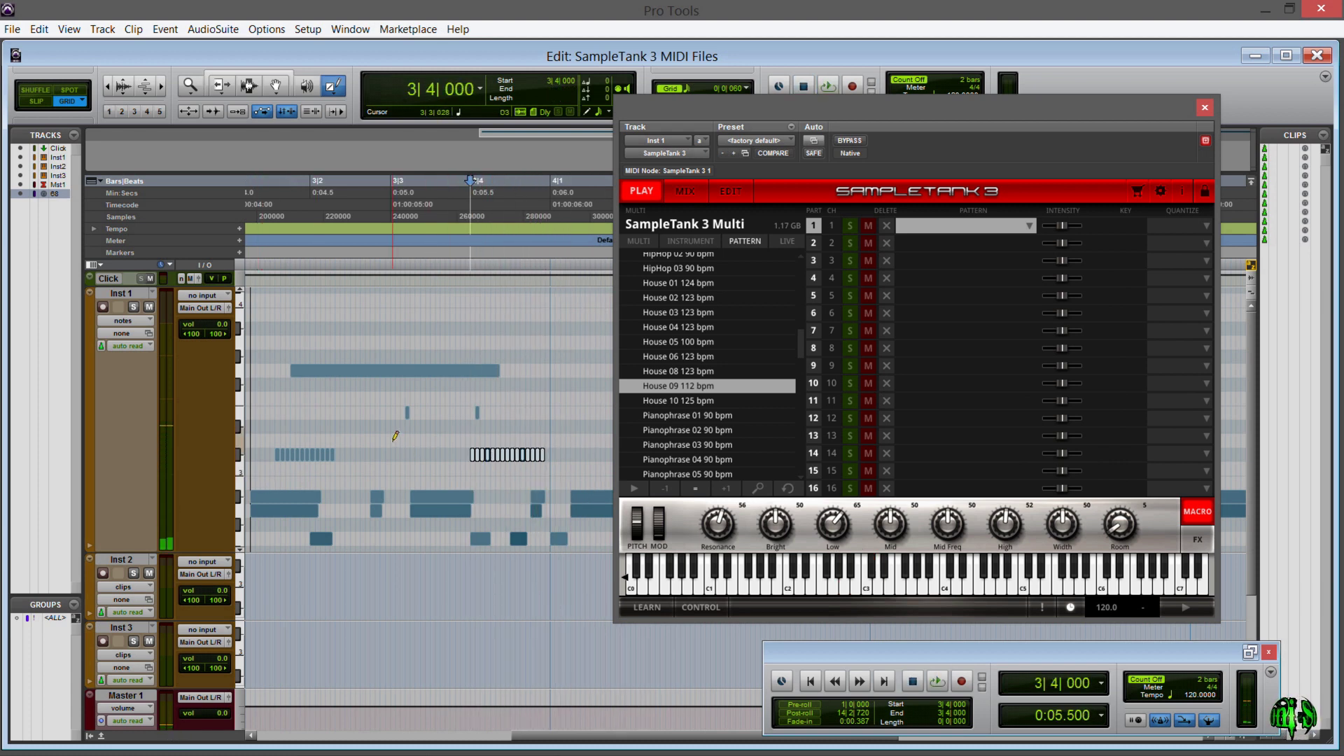
Step: Switch Inst 1 from notes back to clips view and delete the edited pattern clip from the track
{"action": "left_click", "coordinate": [137, 318]}
{"action": "left_click", "coordinate": [158, 356]}
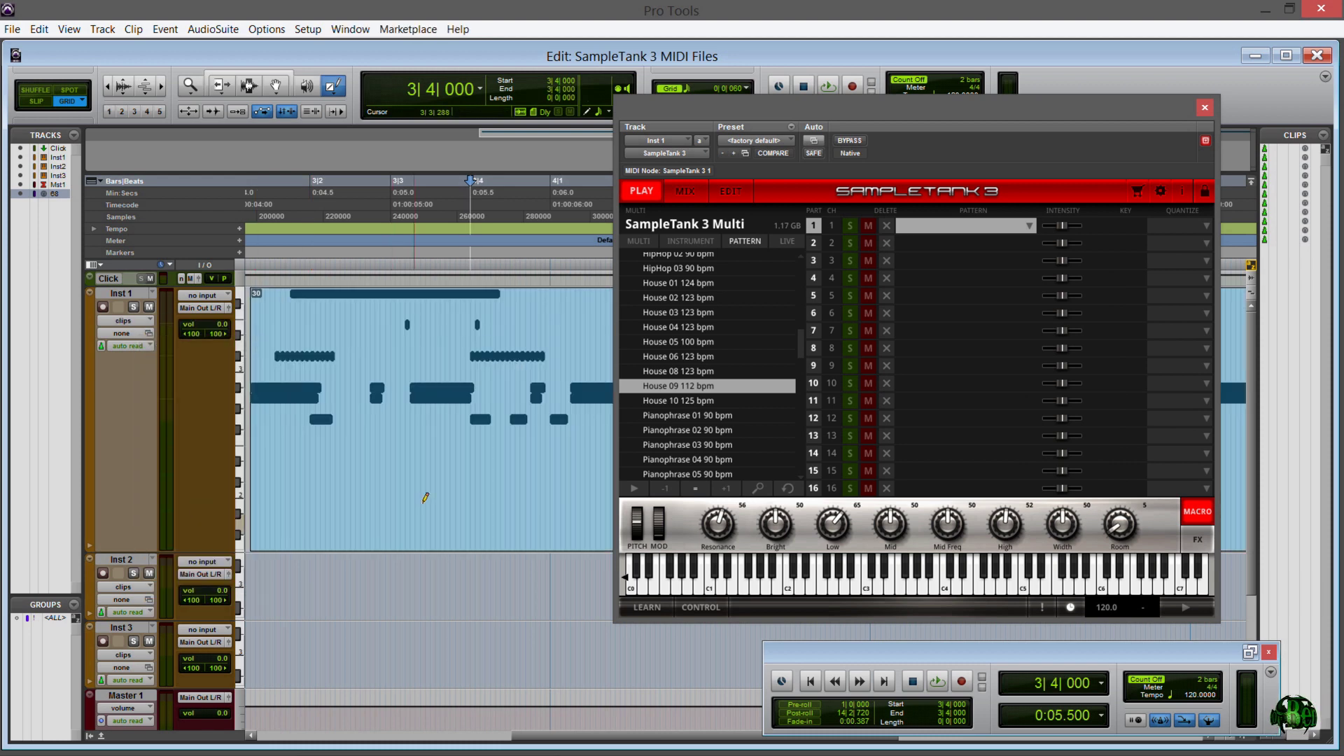
{"action": "left_click", "coordinate": [267, 74]}
{"action": "left_click", "coordinate": [455, 503]}
{"action": "key", "text": "Delete"}
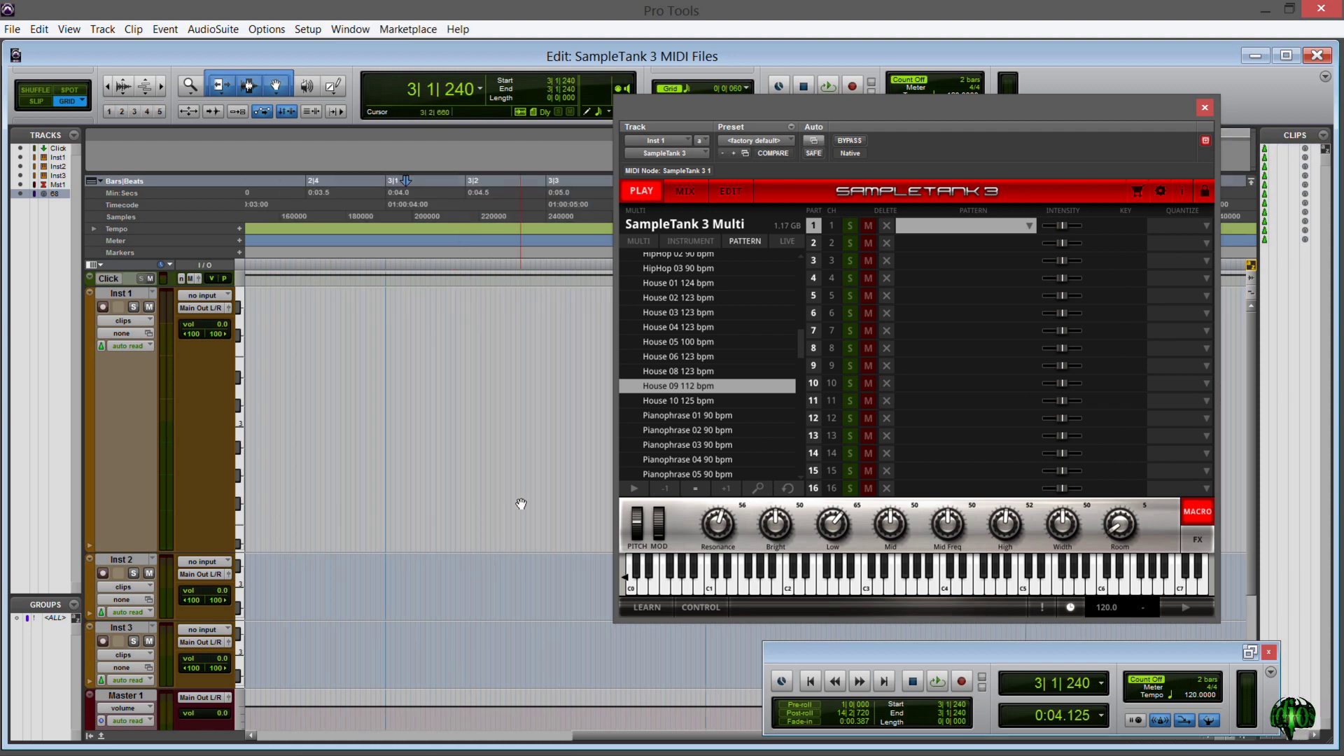
Step: Audition the Soul Theme 07 and Soul Theme 13 patterns in SampleTank's pattern list
{"action": "scroll", "coordinate": [654, 409], "scroll_direction": "down", "scroll_amount": 10}
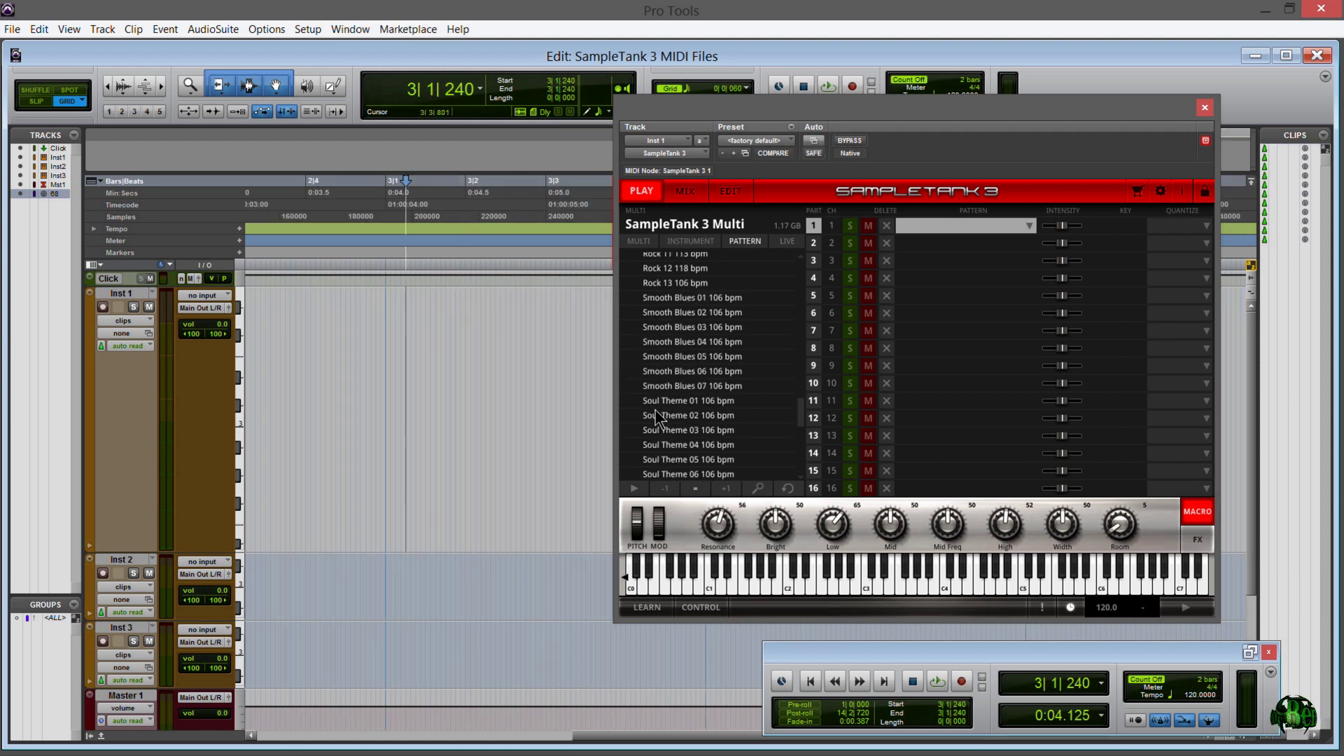
{"action": "left_click", "coordinate": [634, 488]}
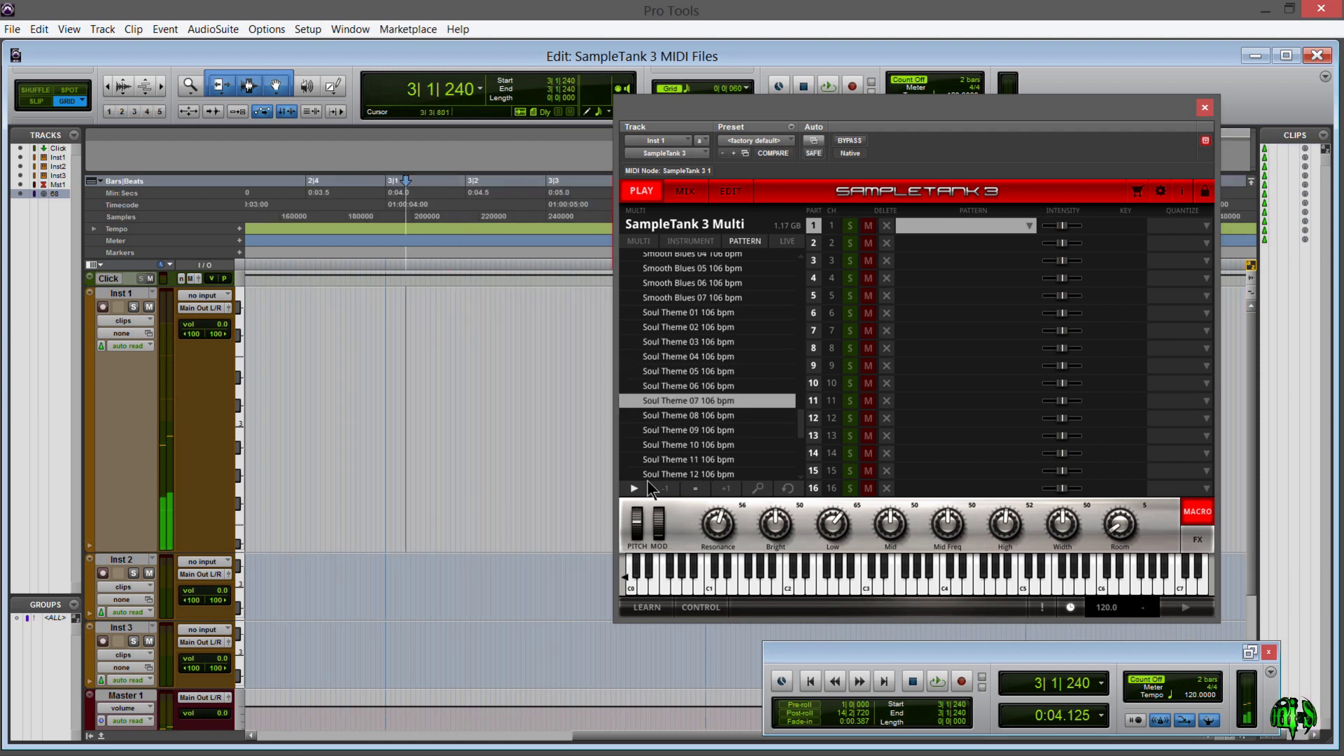
{"action": "scroll", "coordinate": [651, 415], "scroll_direction": "down", "scroll_amount": 2}
{"action": "left_click", "coordinate": [651, 405]}
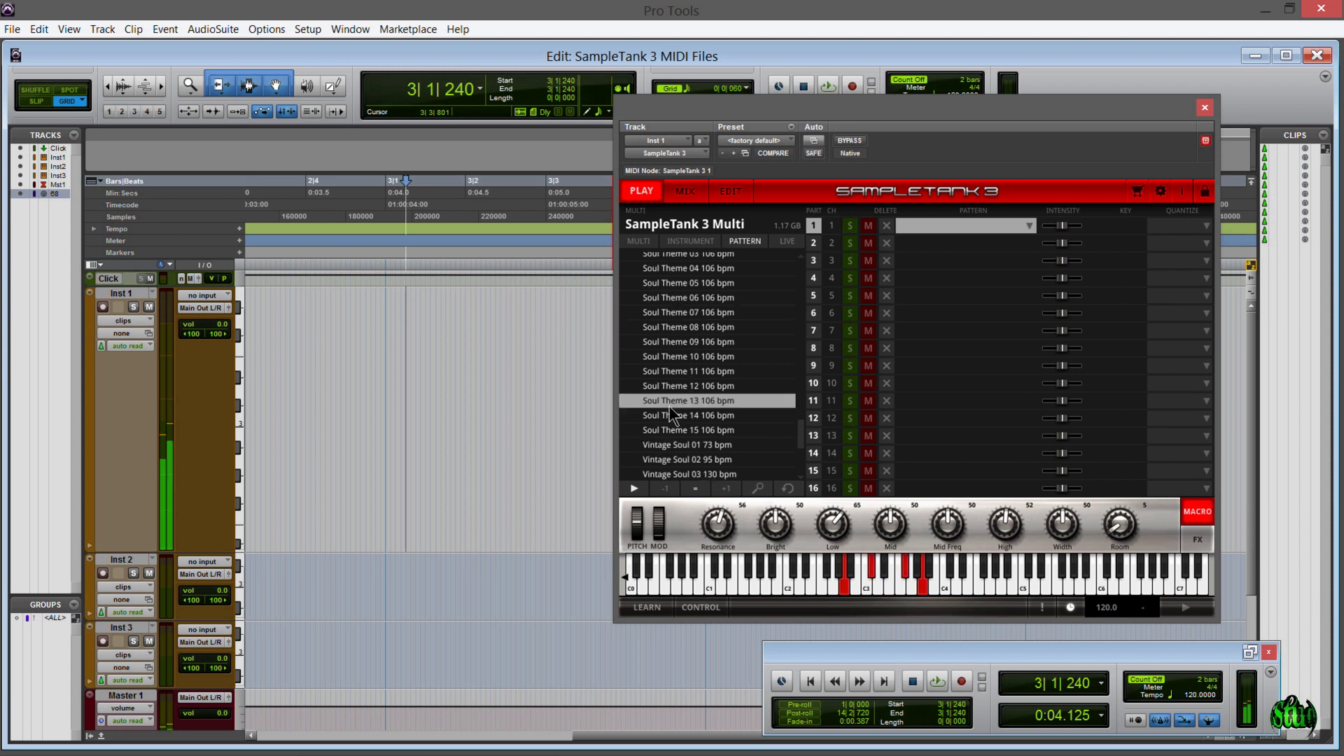
{"action": "left_click", "coordinate": [633, 490]}
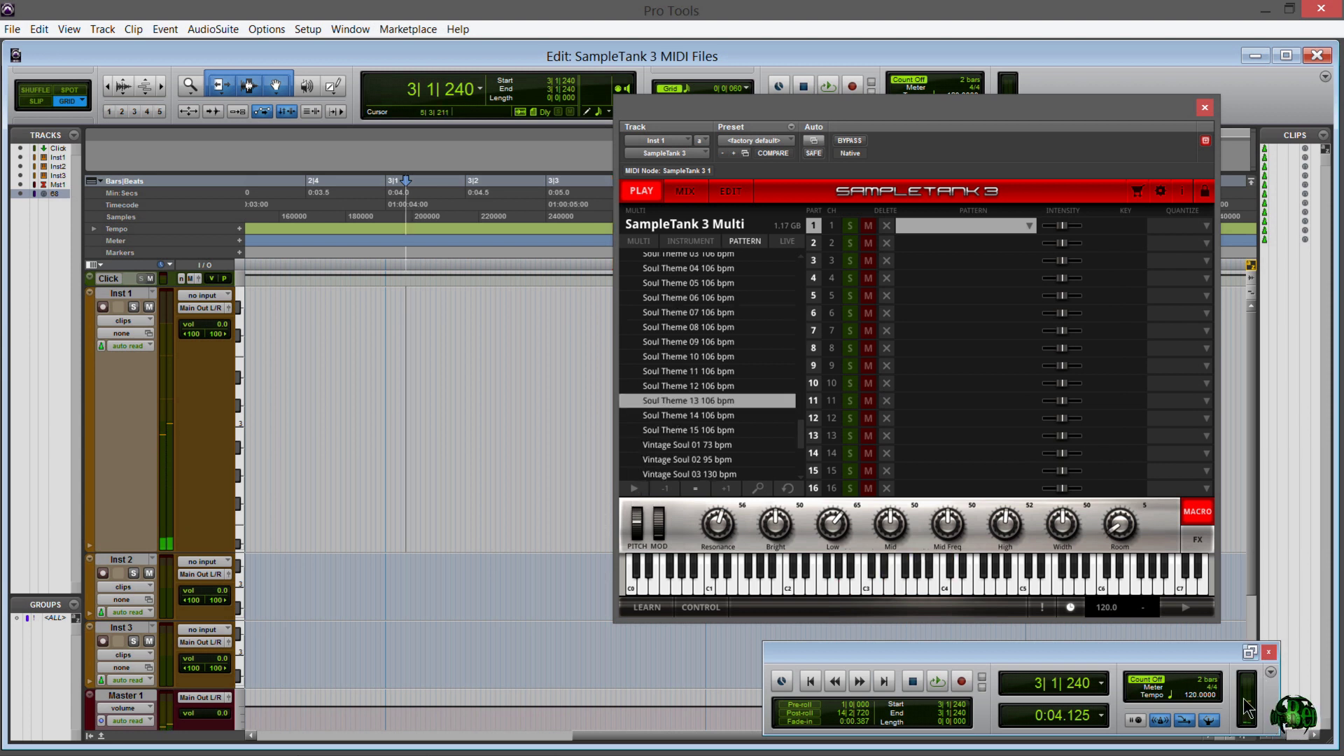
Step: Switch the session to a manual tempo of 60 BPM and audition the Vintage Soul 01 73 bpm pattern
{"action": "left_click", "coordinate": [1209, 720]}
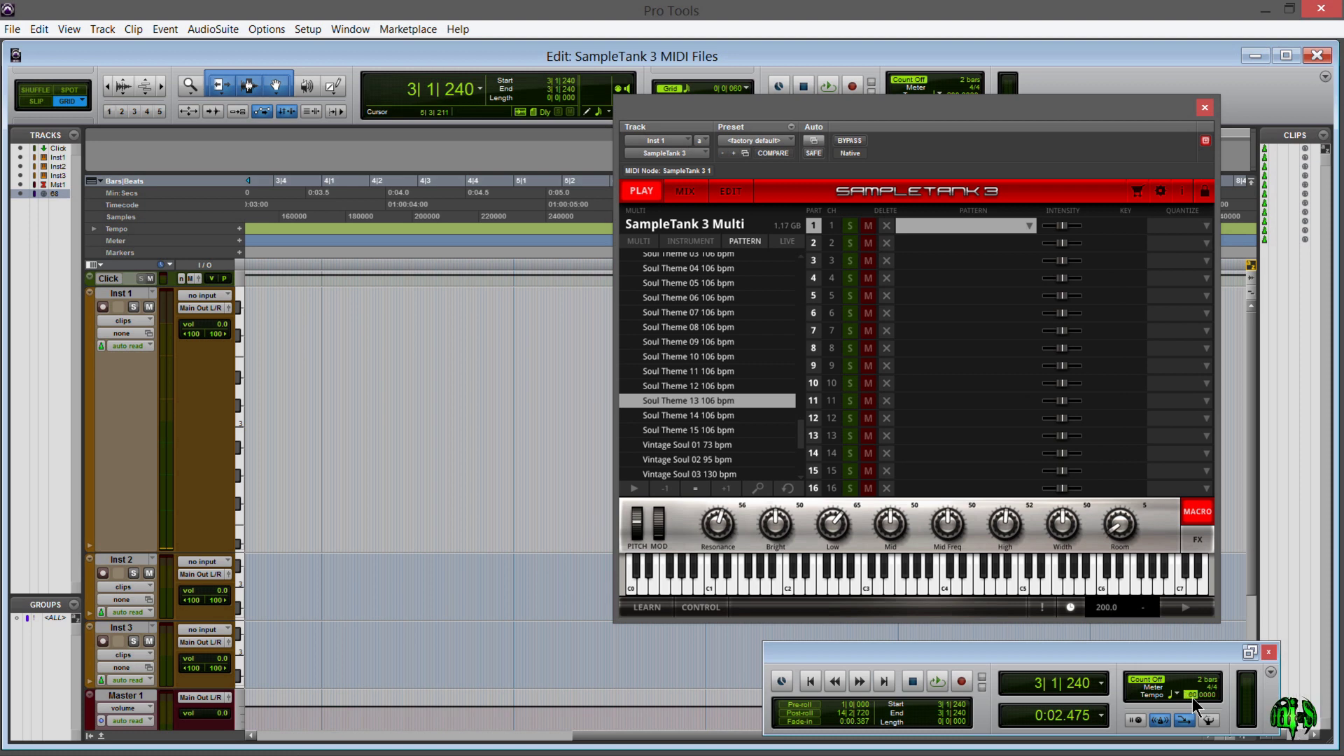
{"action": "left_click", "coordinate": [703, 448]}
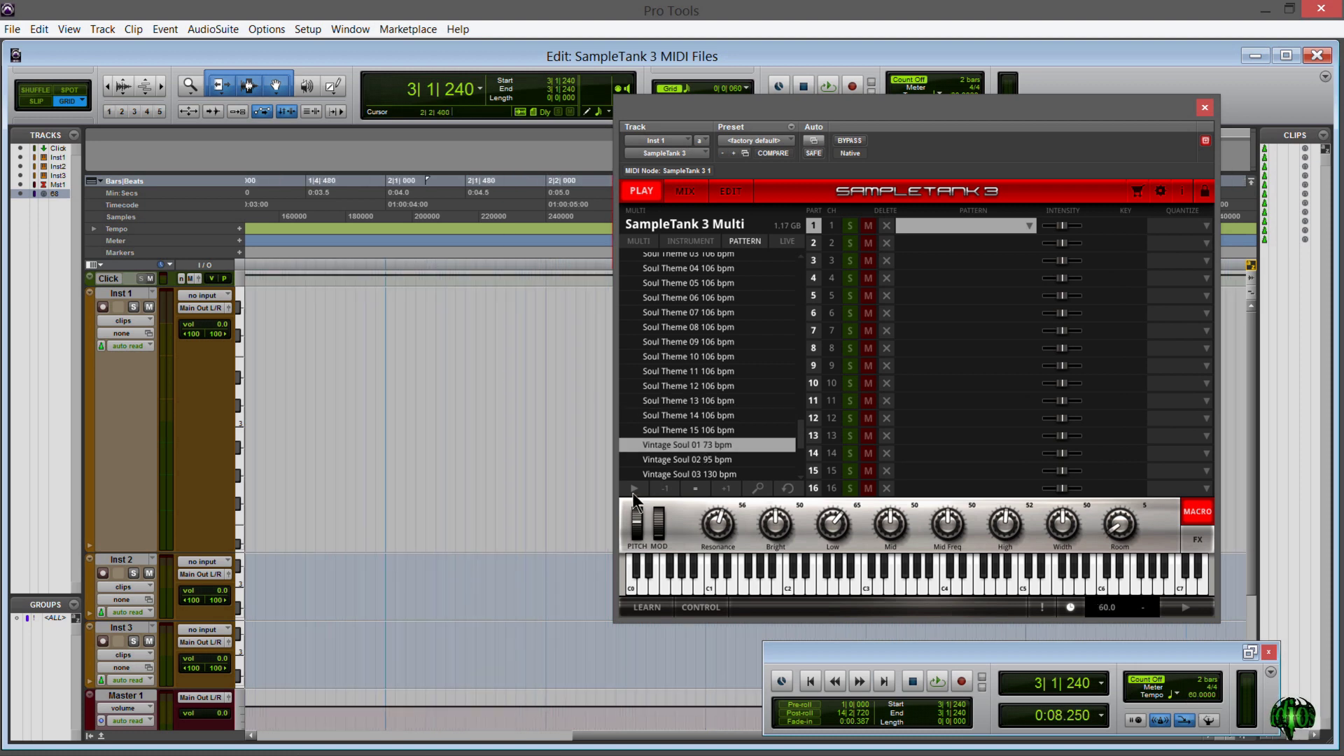
{"action": "left_click", "coordinate": [634, 489]}
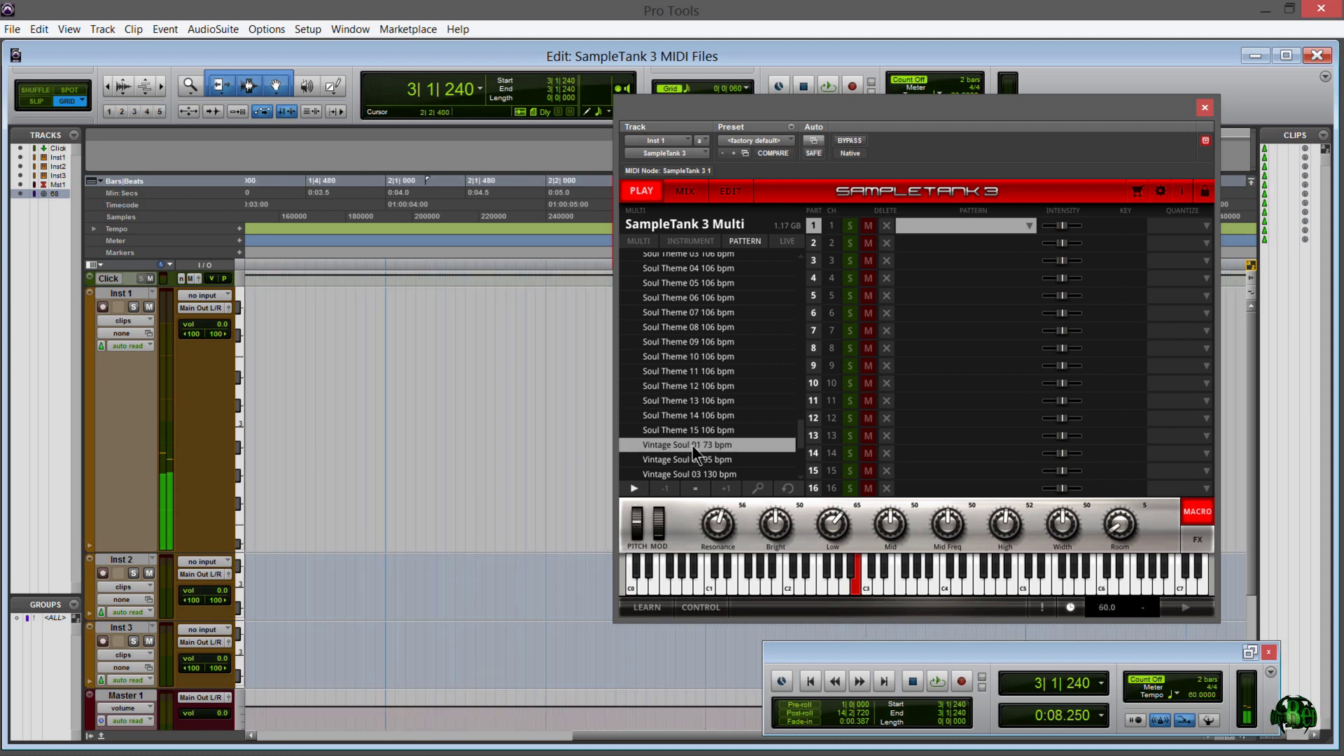
Step: Stop playback, return to the session start and place the Vintage Soul 01 73 bpm pattern on Inst 1 at 1|1|120
{"action": "key", "text": "space"}
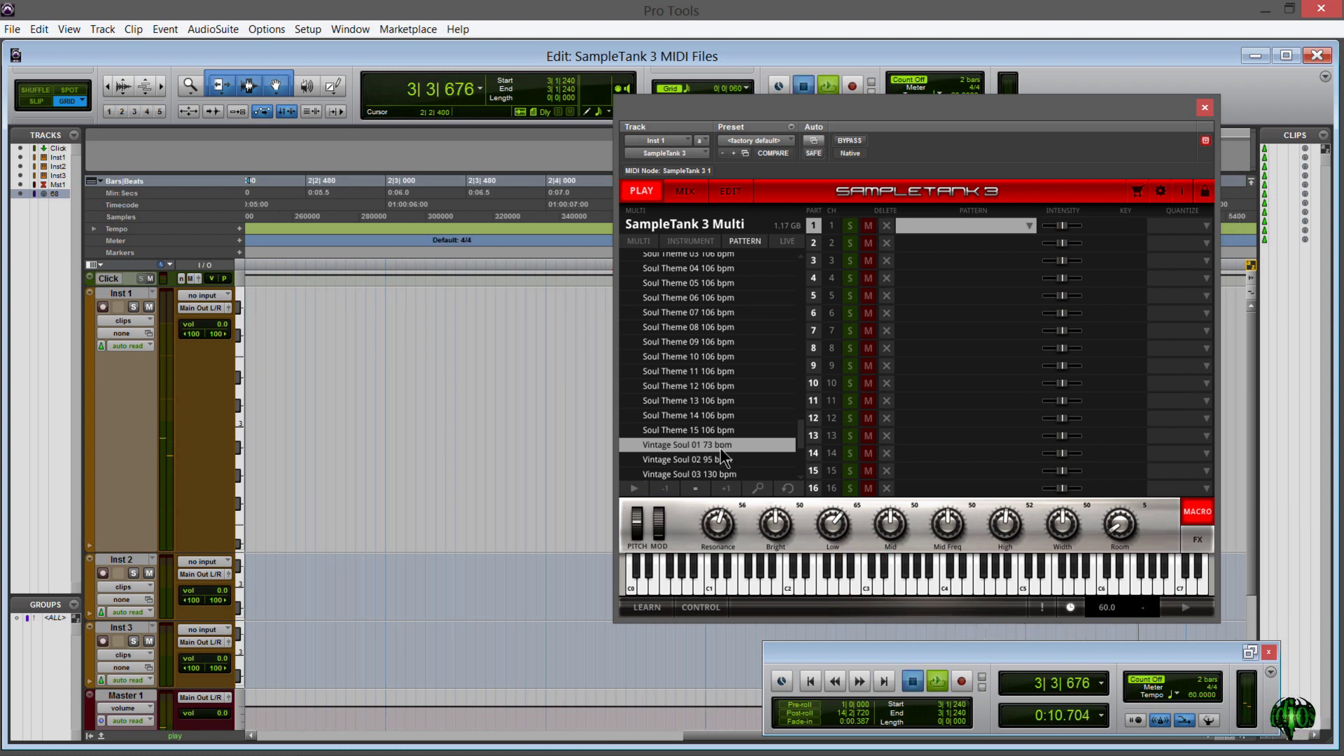
{"action": "key", "text": "space"}
{"action": "key", "text": "Return"}
{"action": "left_click_drag", "start_coordinate": [720, 449], "coordinate": [269, 430]}
Step: Delete the note just below the pattern's upper melody line in Inst 1's notes view with the Pencil tool, and play back the edited part
{"action": "left_click", "coordinate": [333, 86]}
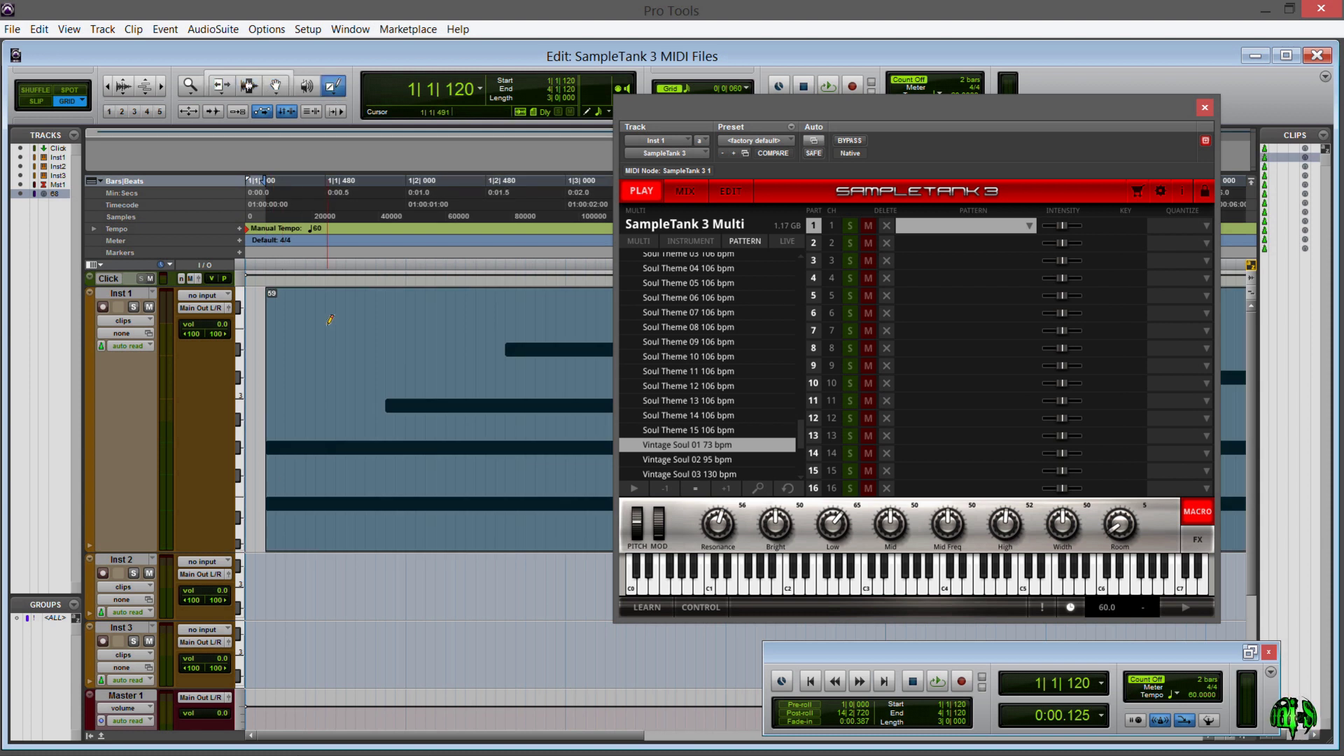
{"action": "key", "text": "minus"}
{"action": "left_click", "coordinate": [416, 486], "text": "alt"}
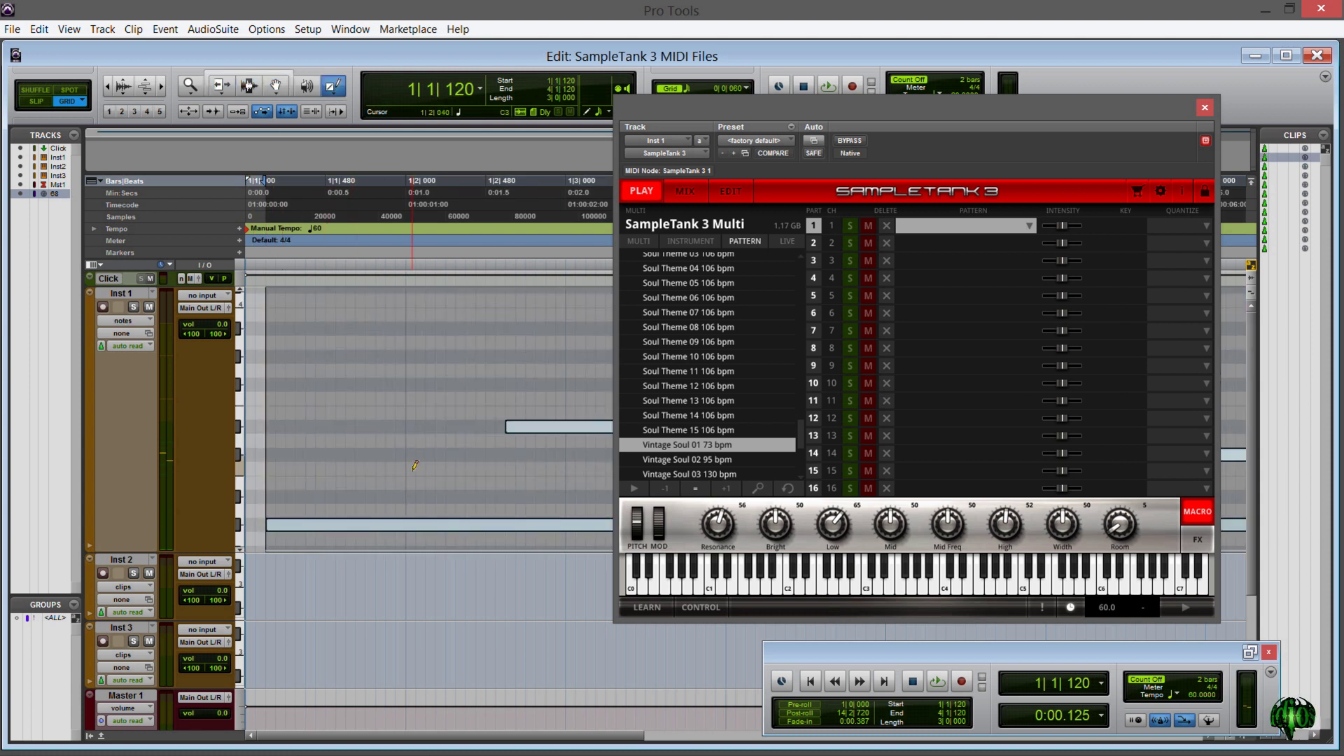
{"action": "key", "text": "space"}
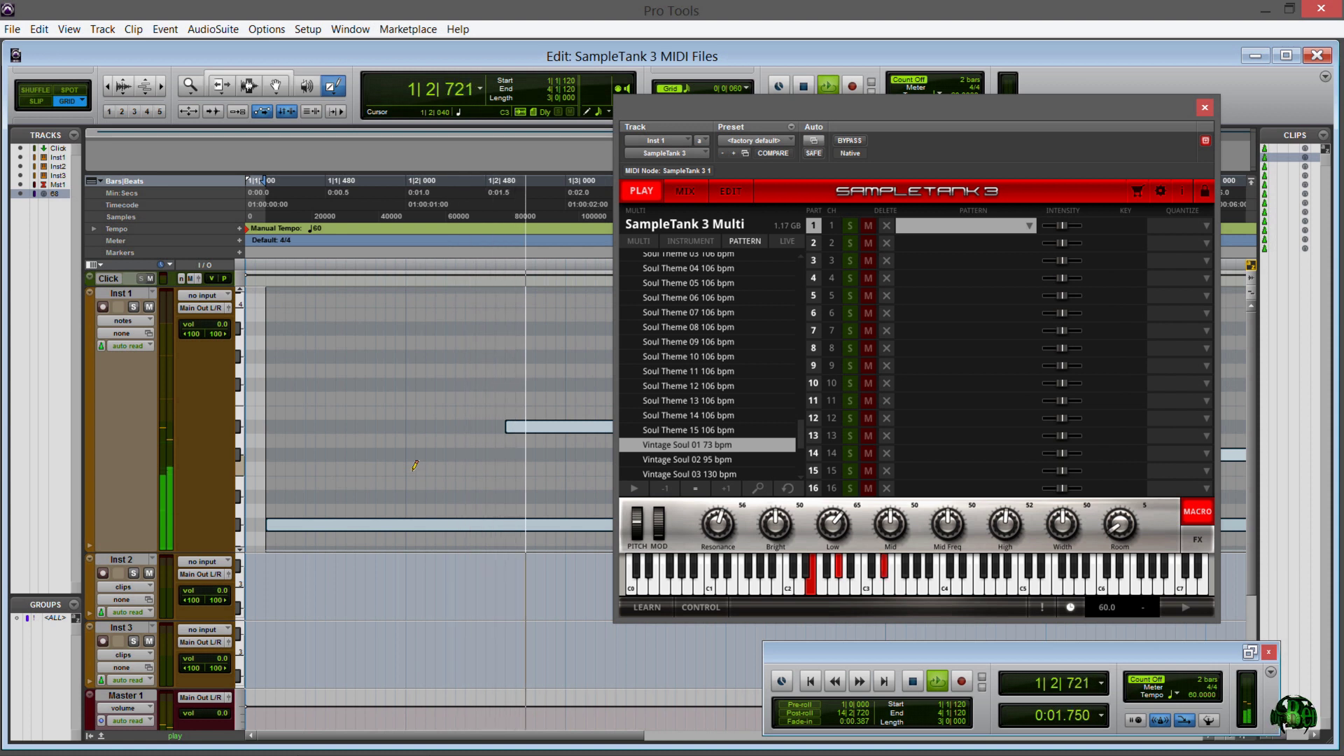
{"action": "key", "text": "space"}
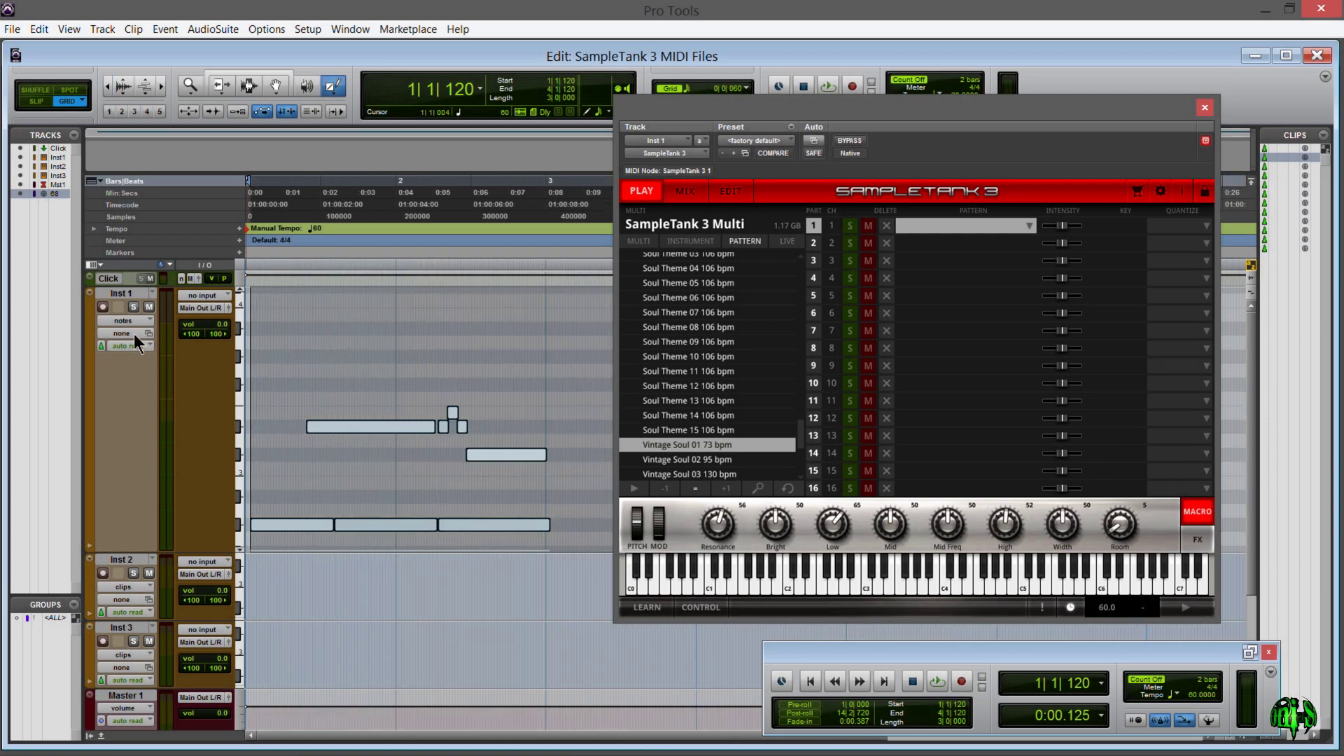
Step: Return Inst 1 to clips view and delete the edited Vintage Soul clip
{"action": "left_click", "coordinate": [123, 321]}
{"action": "left_click", "coordinate": [151, 327]}
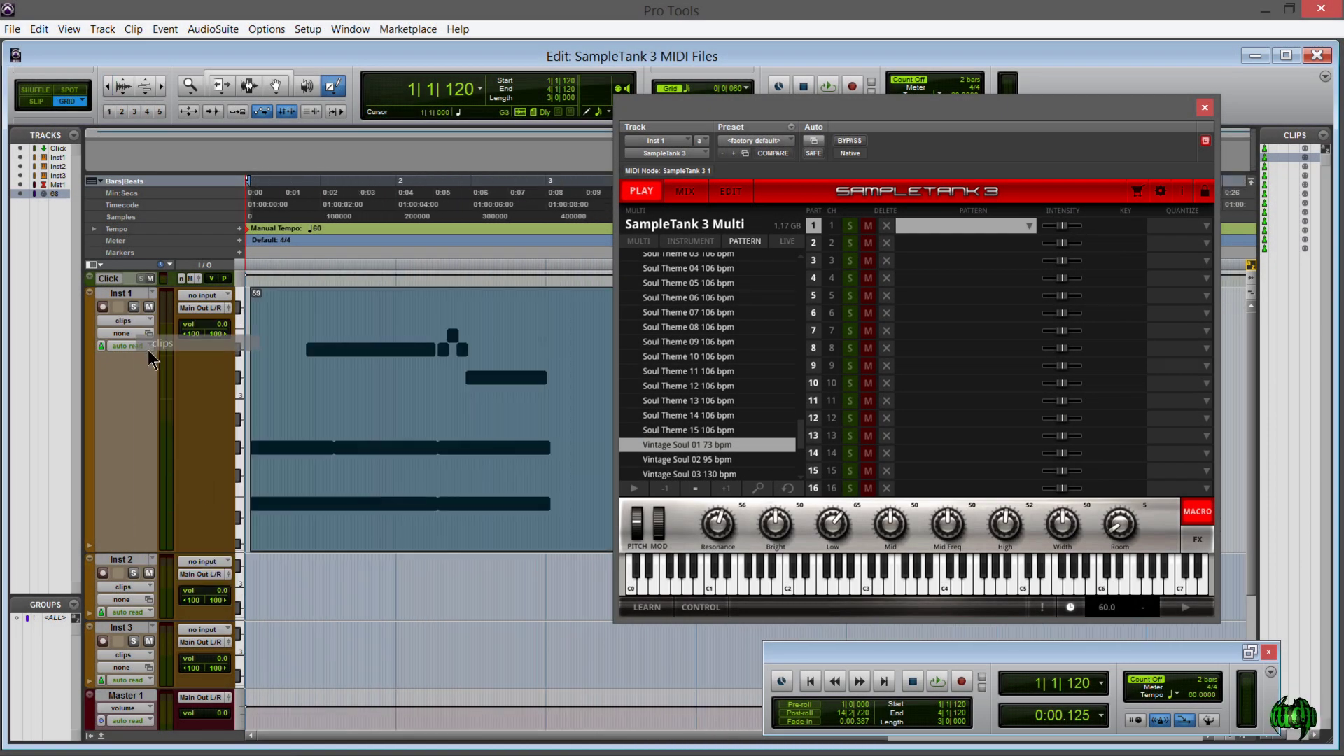
{"action": "left_click", "coordinate": [273, 73]}
{"action": "left_click", "coordinate": [363, 508]}
{"action": "key", "text": "Delete"}
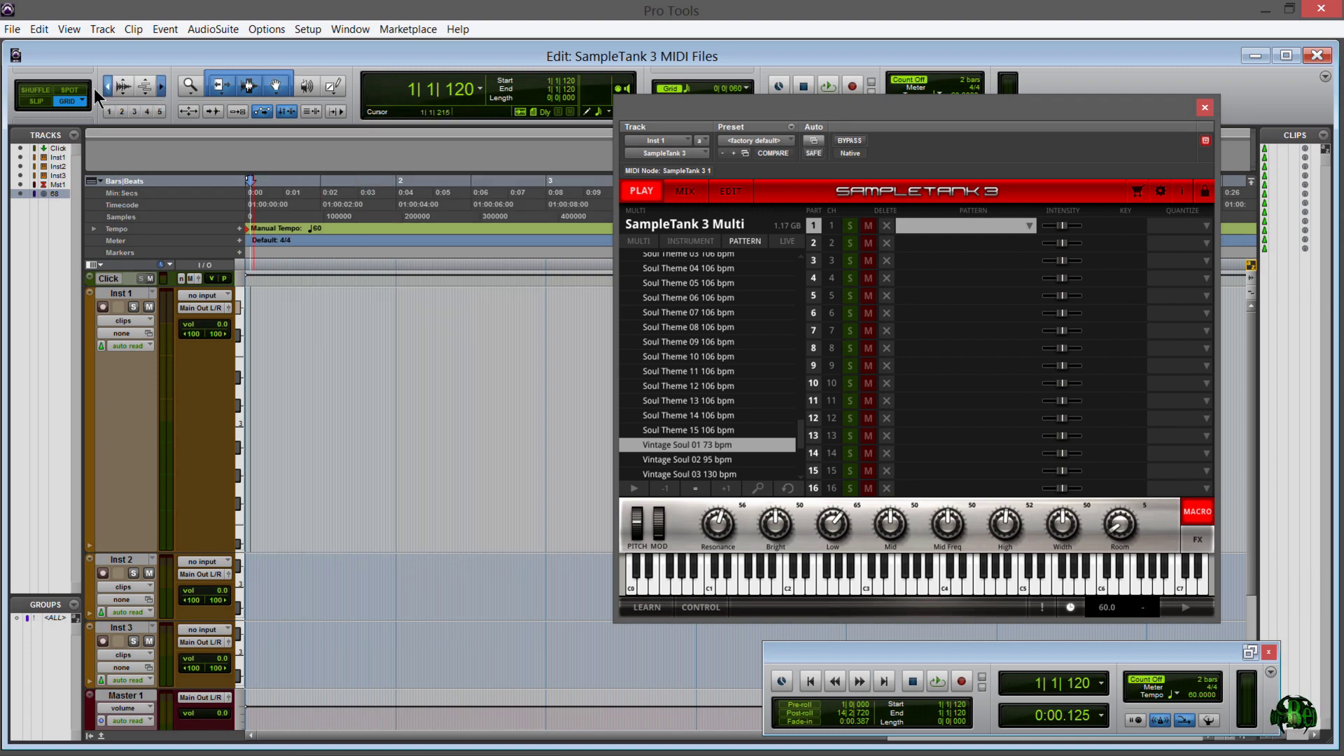
Step: Load Vintage Soul 01 73 bpm into SampleTank's part 1 and place the pattern from that slot on Inst 1 at 9|2|720
{"action": "left_click_drag", "start_coordinate": [95, 89], "coordinate": [49, 90]}
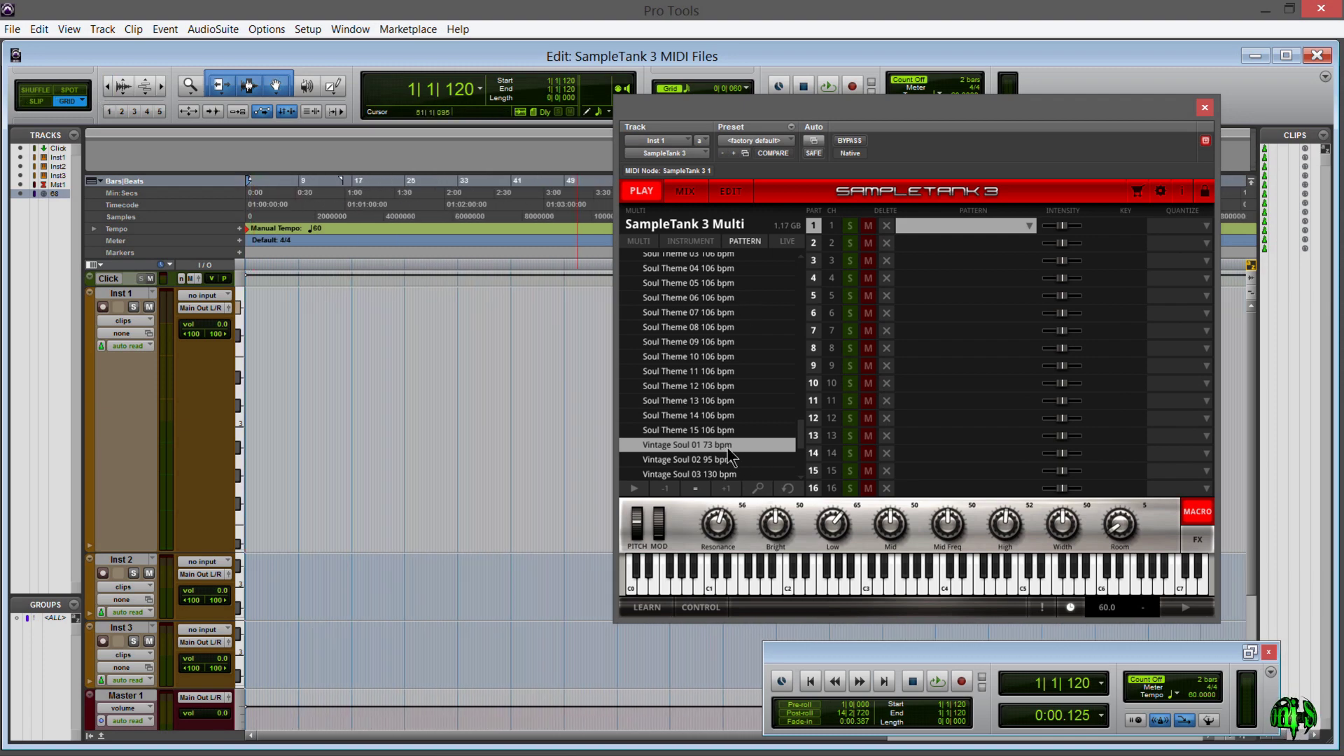
{"action": "left_click_drag", "start_coordinate": [729, 456], "coordinate": [934, 224]}
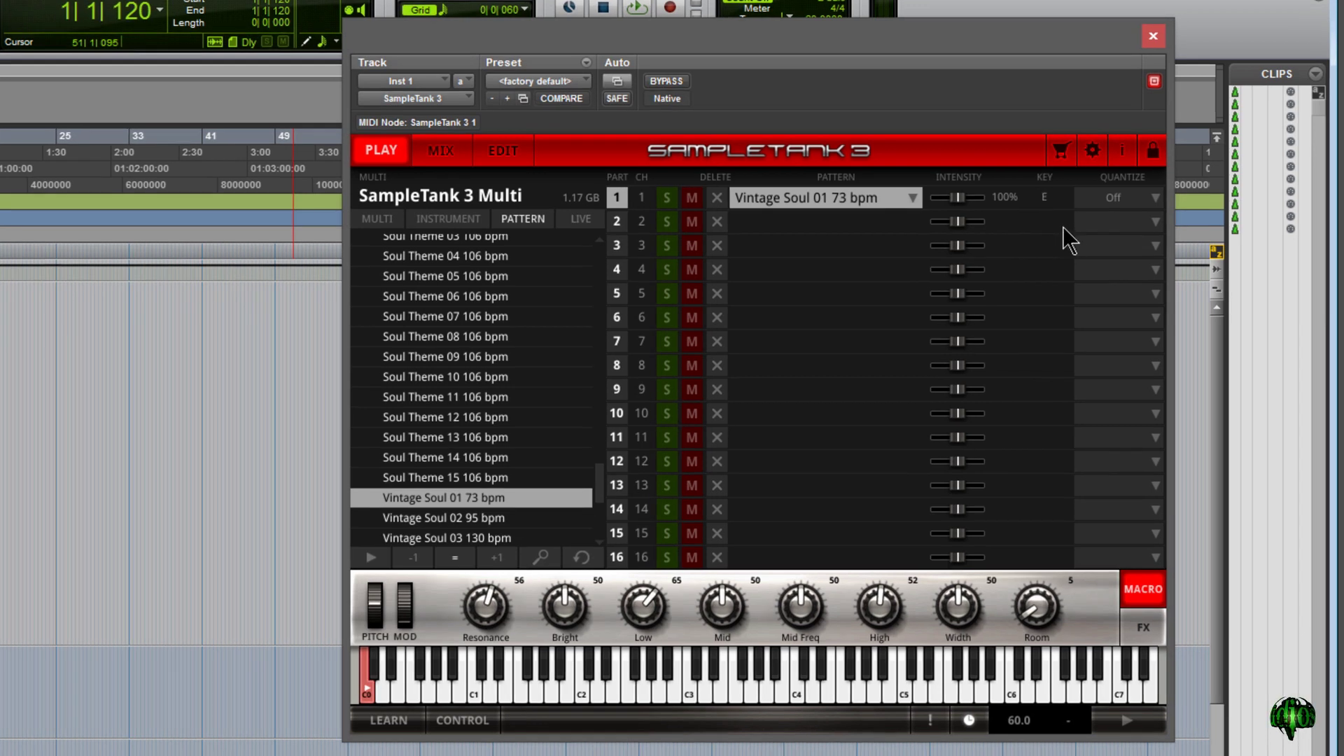
{"action": "left_click_drag", "start_coordinate": [826, 198], "coordinate": [76, 456]}
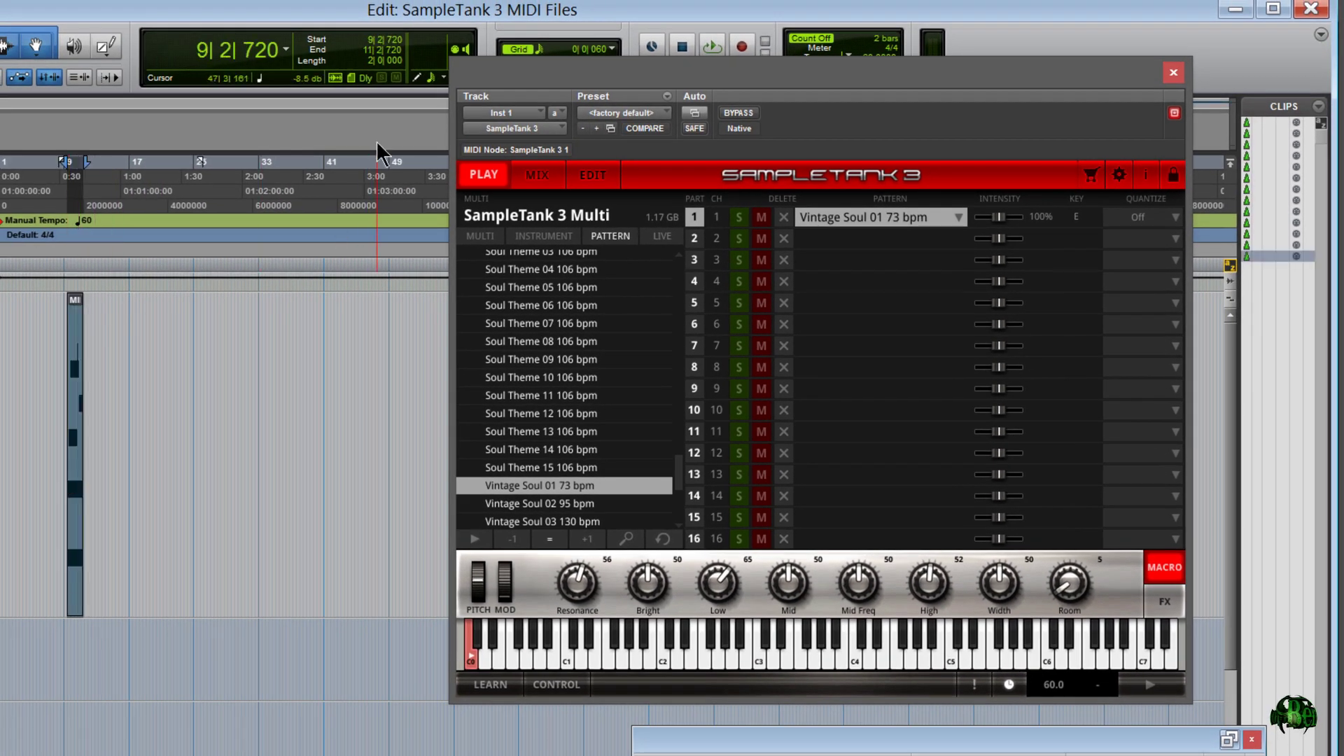
{"action": "key", "text": "t"}
{"action": "key", "text": "t"}
{"action": "key", "text": "t"}
{"action": "key", "text": "t"}
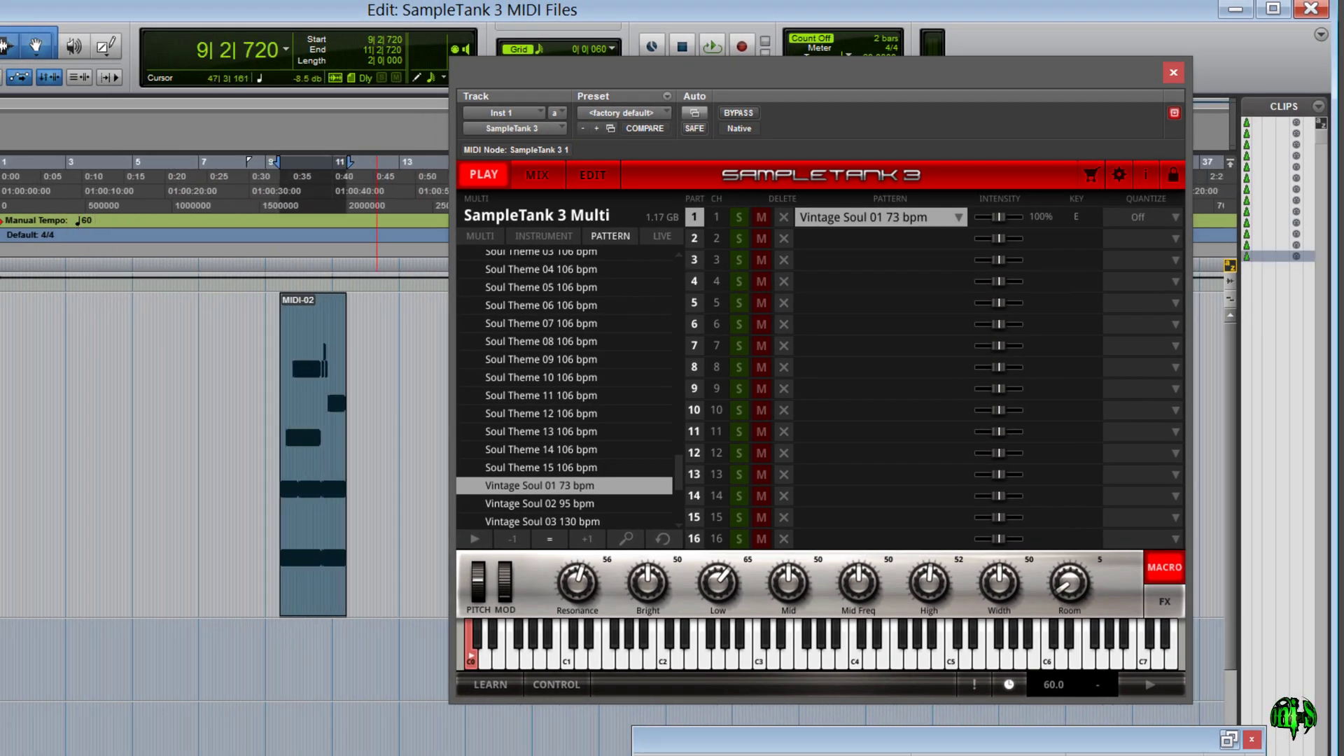
Step: Try placing Vintage Soul 01 73 bpm on Inst 1 at 13|1|180 directly from the pattern list, and remove that clip
{"action": "left_click_drag", "start_coordinate": [551, 69], "coordinate": [691, 71]}
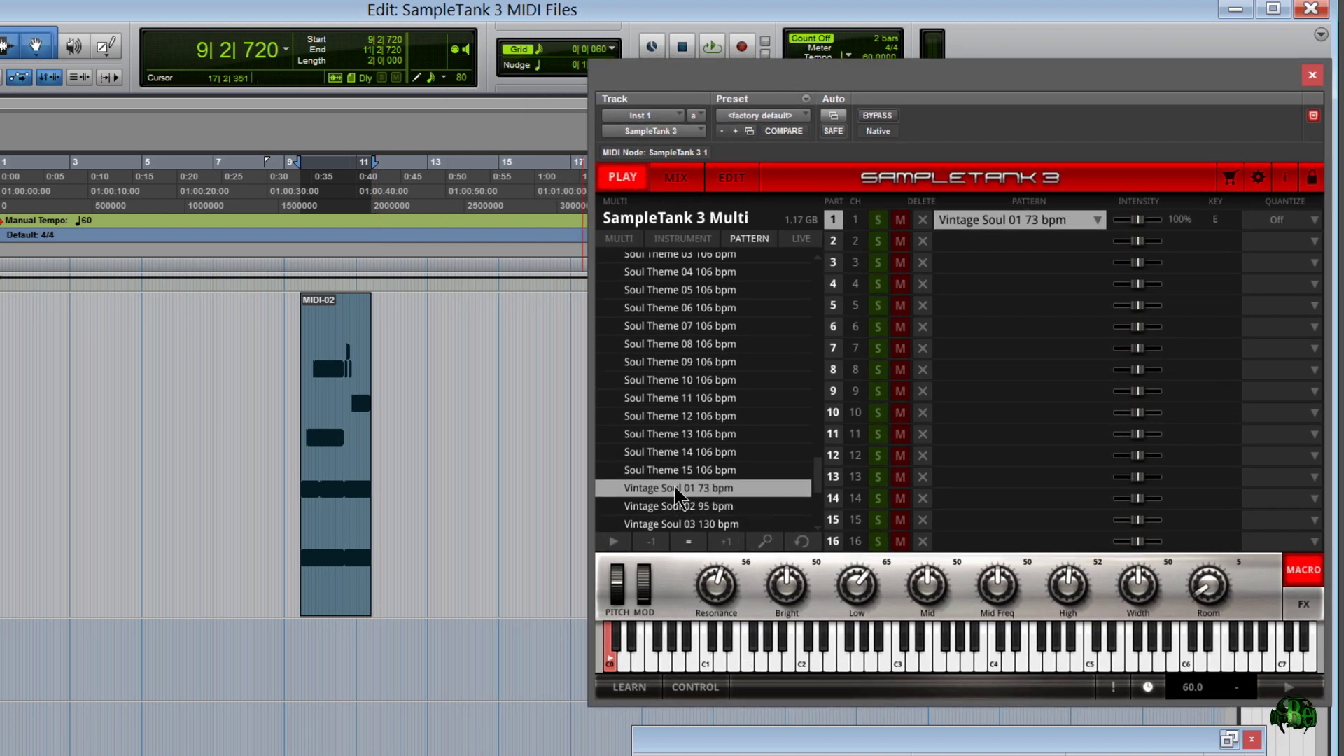
{"action": "left_click_drag", "start_coordinate": [677, 497], "coordinate": [427, 486]}
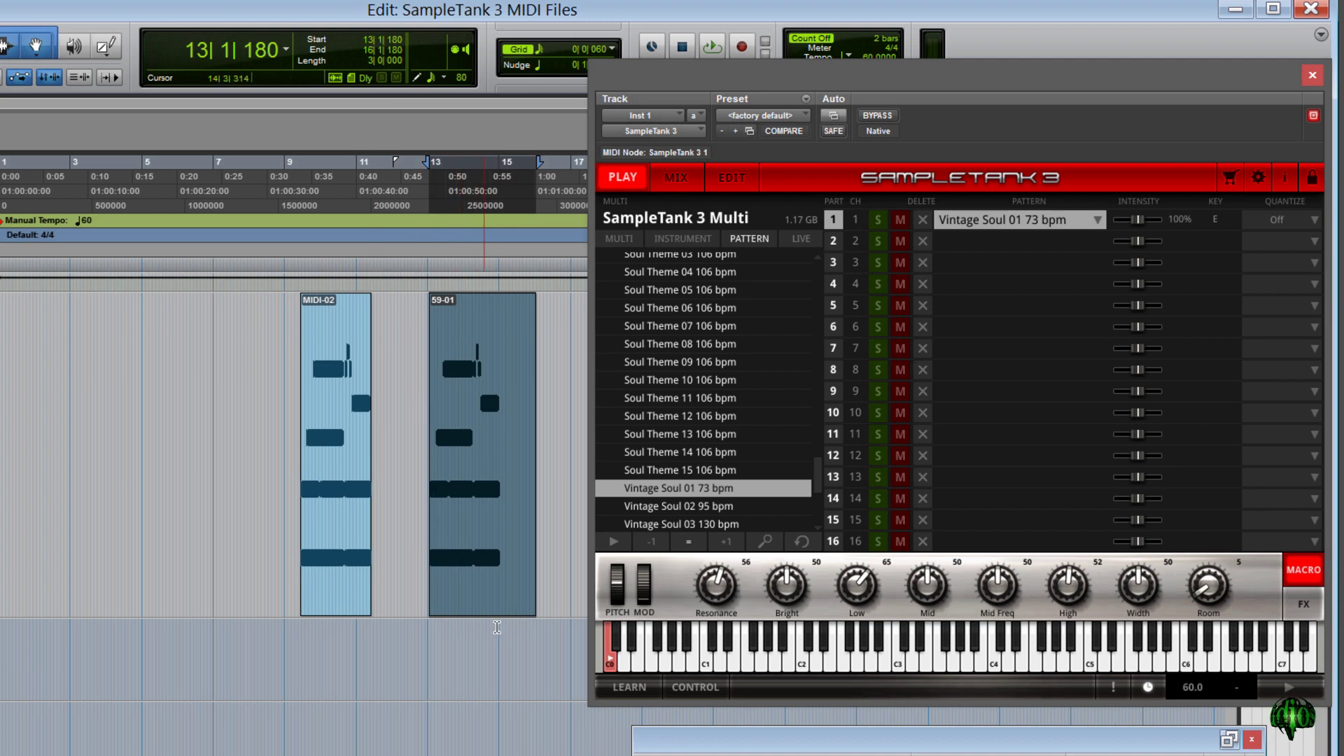
{"action": "key", "text": "Delete"}
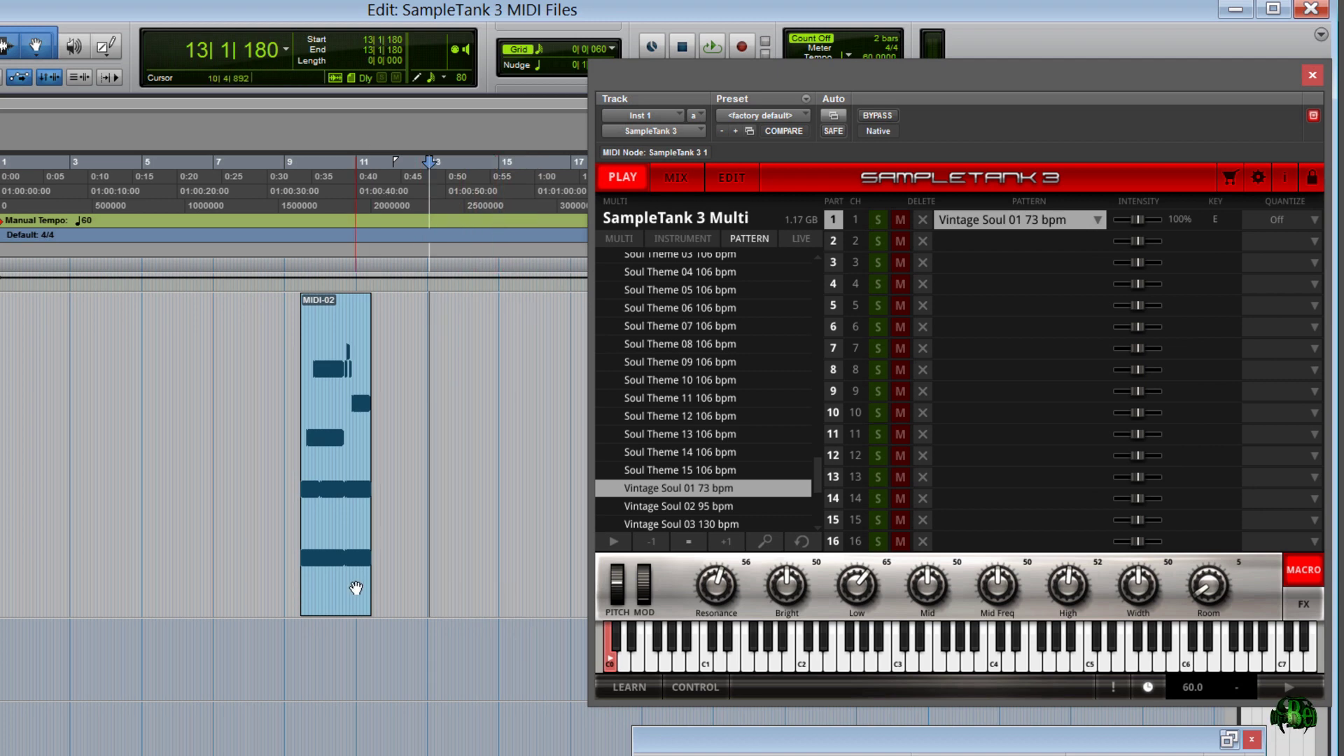
Step: Set the part 1 pattern's key to G (+3) and place the transposed pattern on Inst 1 at 11|3|840
{"action": "left_click", "coordinate": [352, 591]}
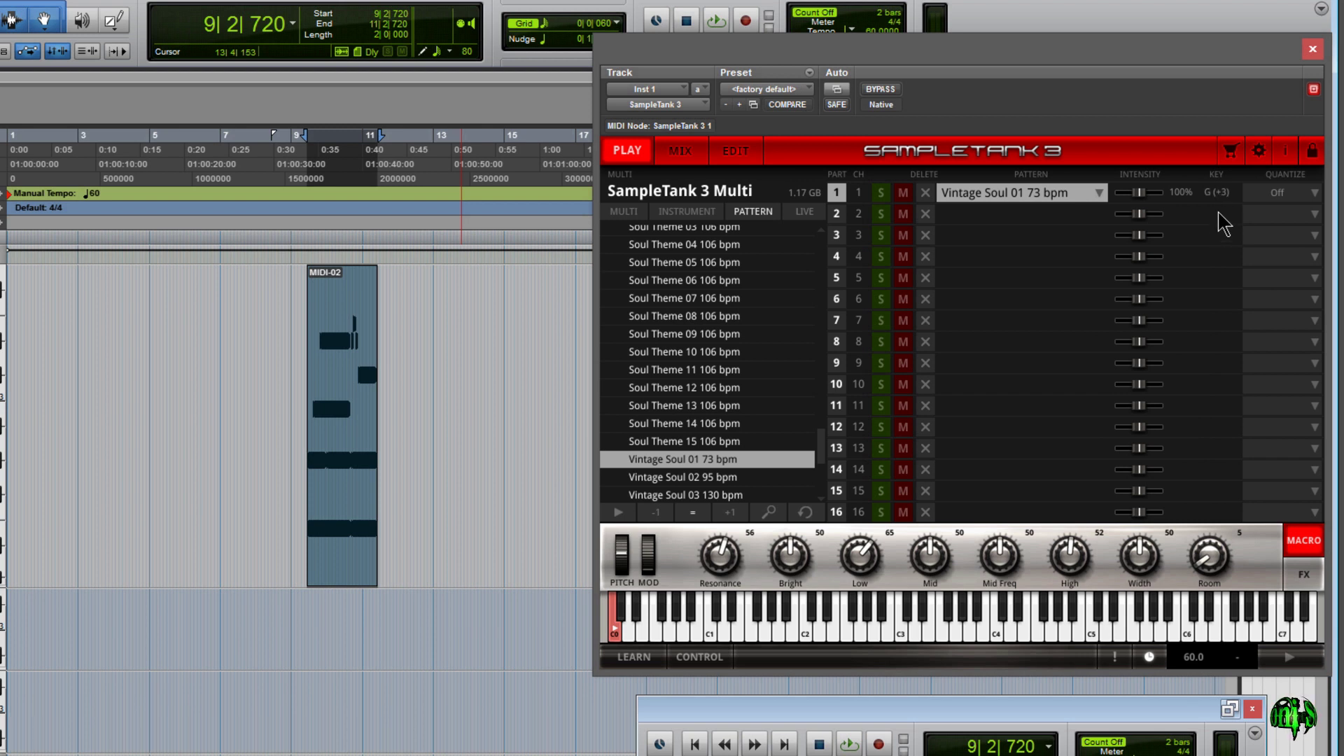
{"action": "left_click_drag", "start_coordinate": [903, 217], "coordinate": [388, 465]}
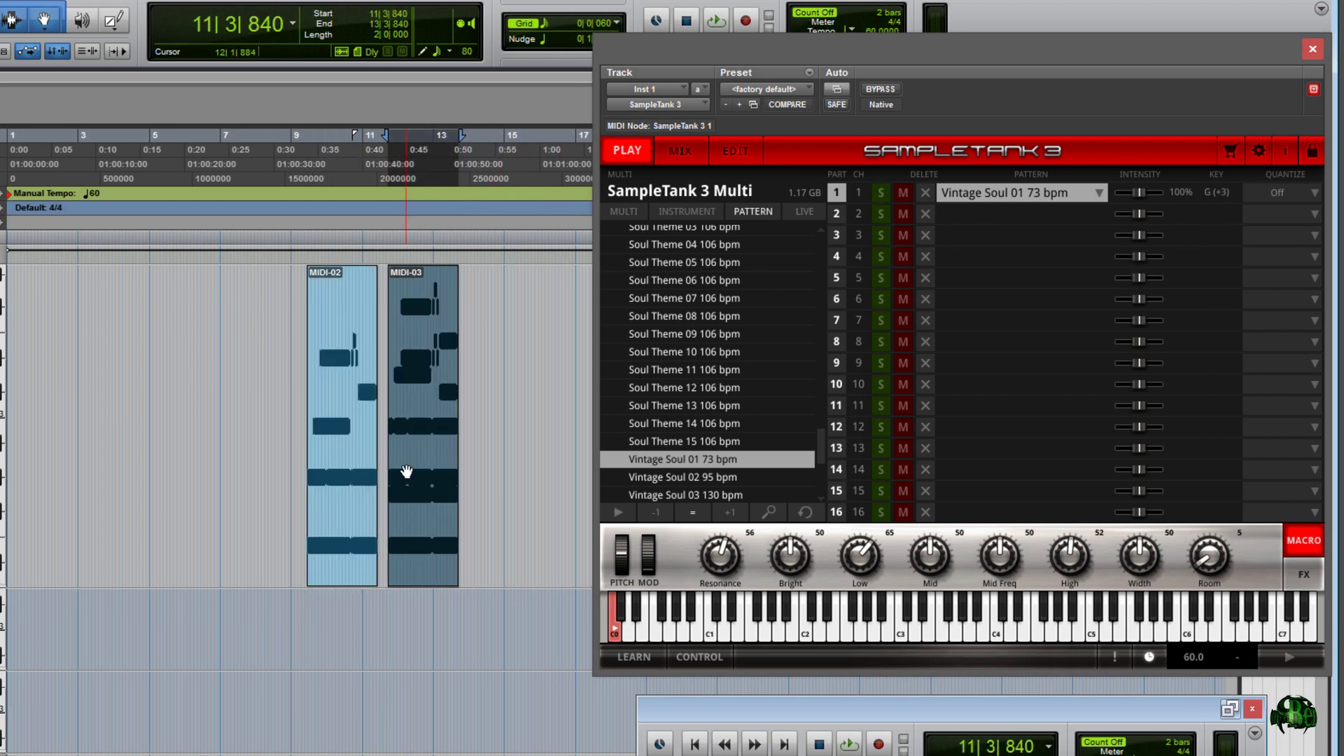
Step: Compare the transposed clip with the original clip on Inst 1 by playing each, and reselect the transposed one
{"action": "key", "text": "space"}
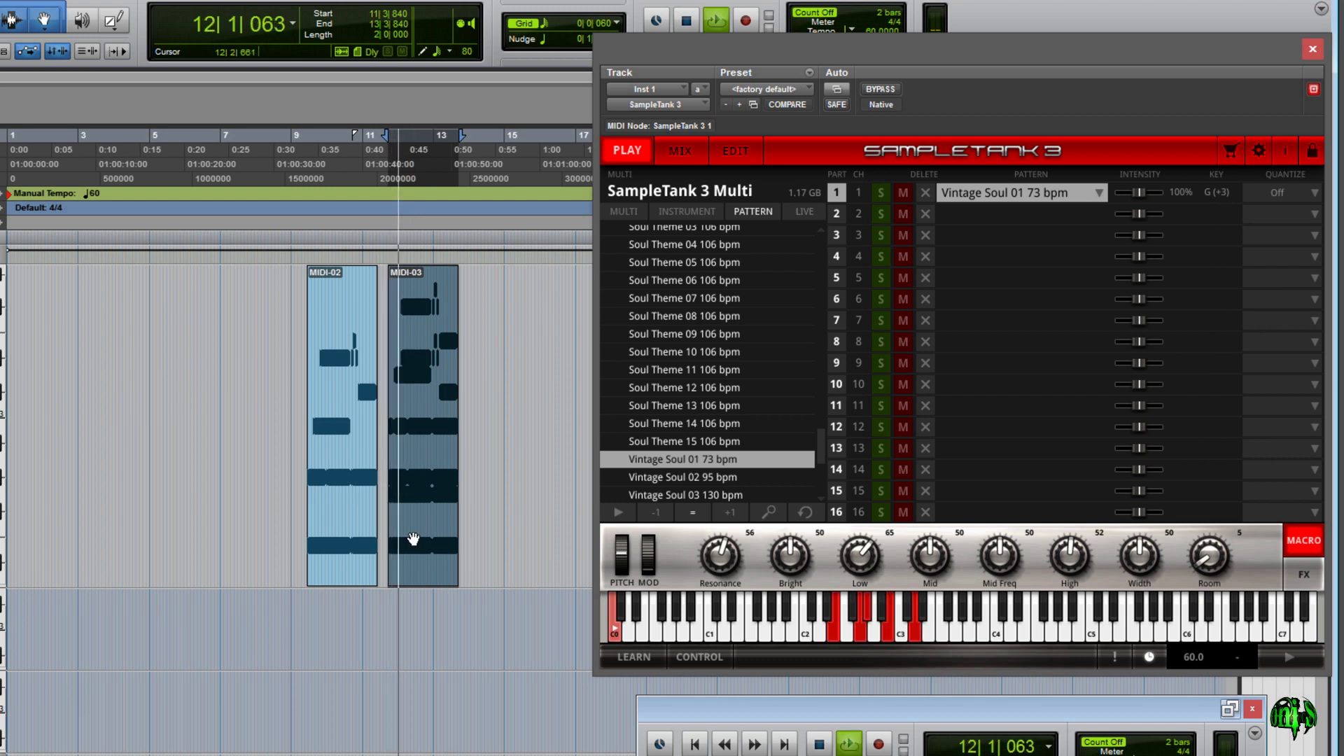
{"action": "key", "text": "space"}
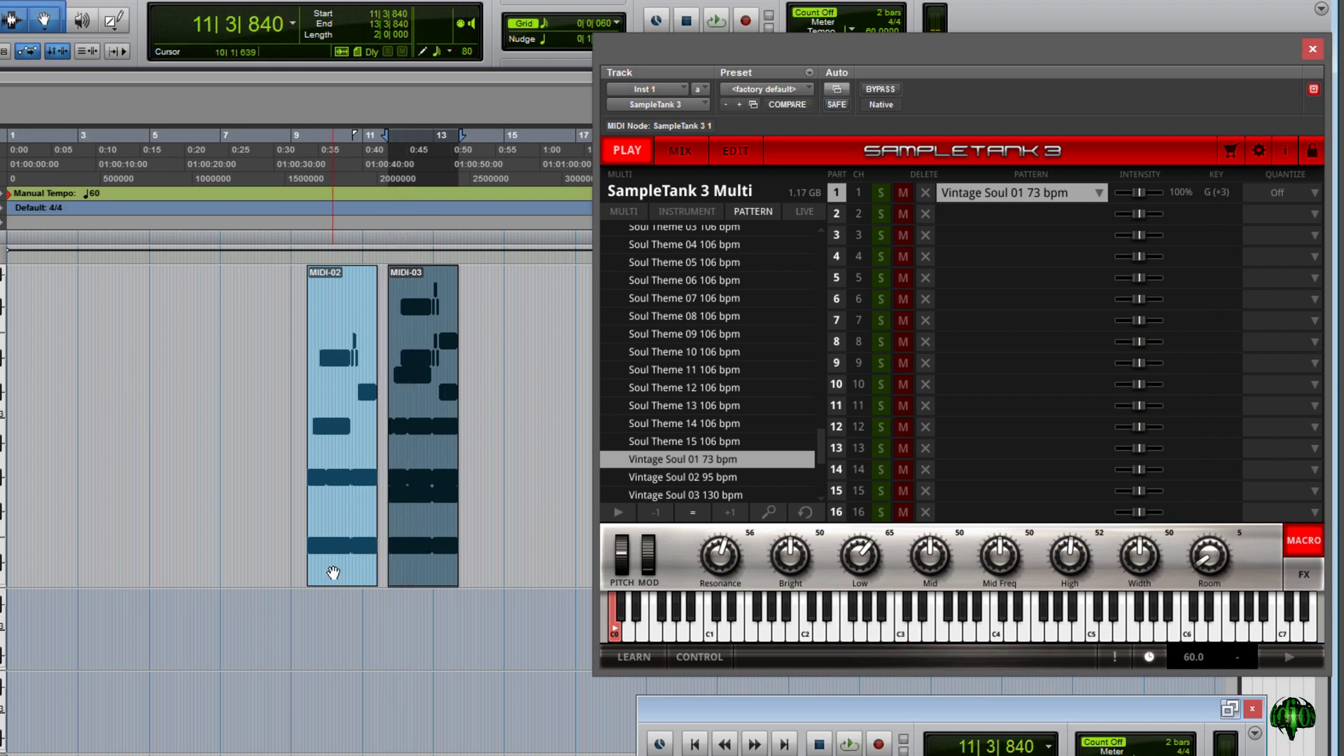
{"action": "left_click", "coordinate": [333, 573]}
{"action": "key", "text": "space"}
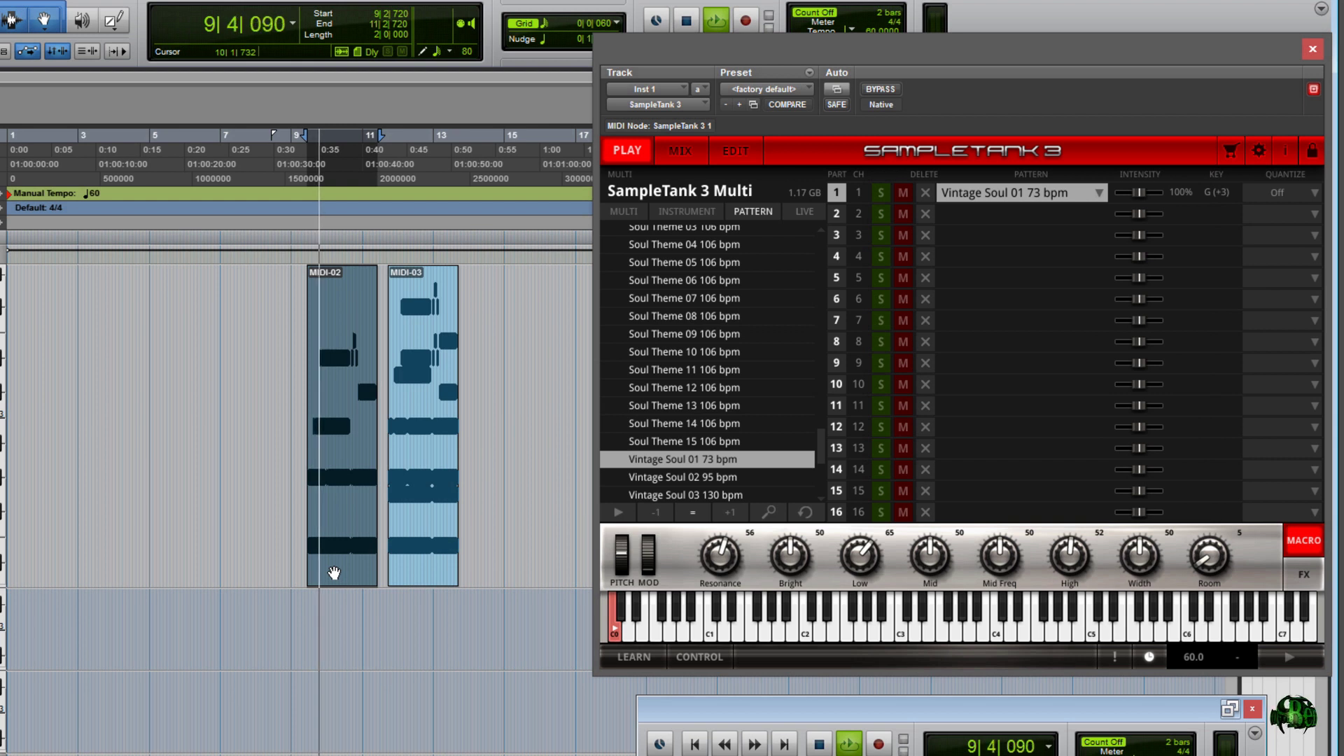
{"action": "key", "text": "space"}
{"action": "left_click", "coordinate": [430, 543]}
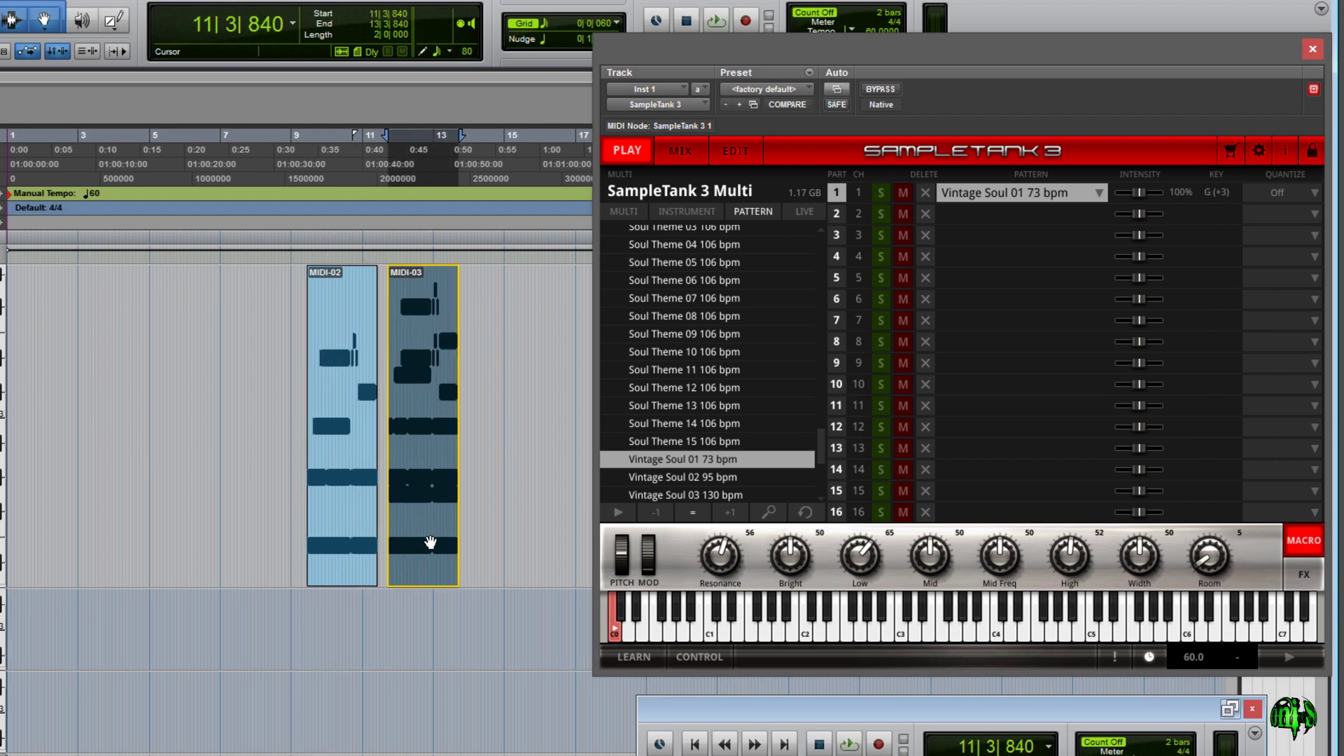
Step: Play the transposed clip at 11|3|840 on Inst 1 and stop playback
{"action": "key", "text": "space"}
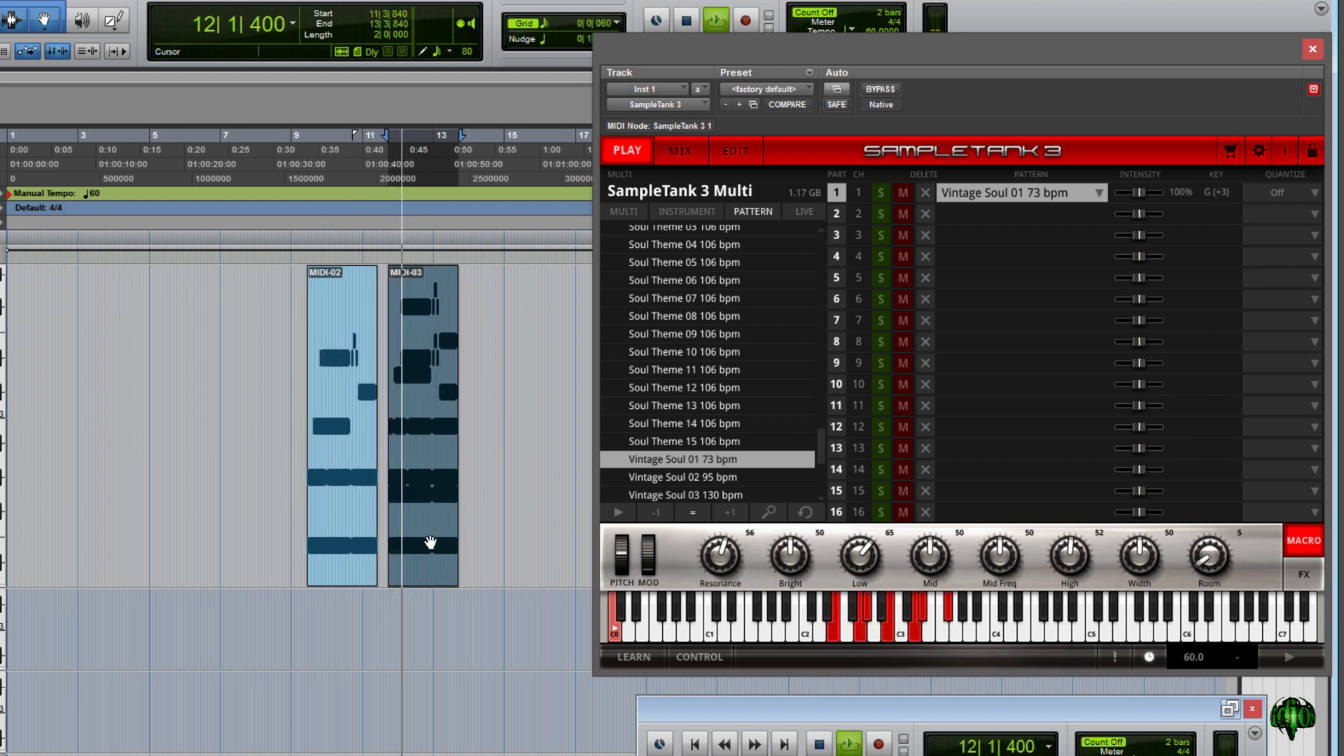
{"action": "key", "text": "space"}
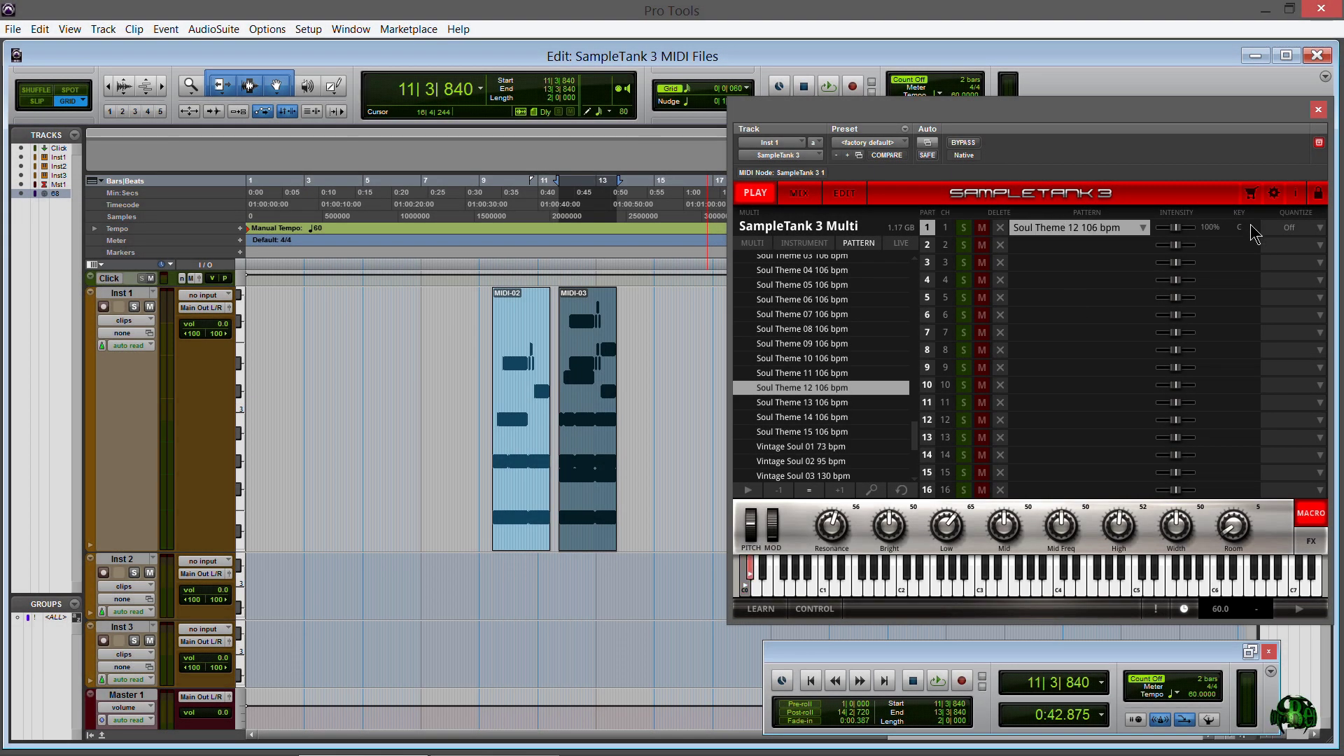
Step: Place Soul Theme 12 106 bpm on Inst 1 from part 1's slot at 13|4|900 and directly from the pattern list at 16|2|060
{"action": "left_click_drag", "start_coordinate": [1077, 238], "coordinate": [644, 440]}
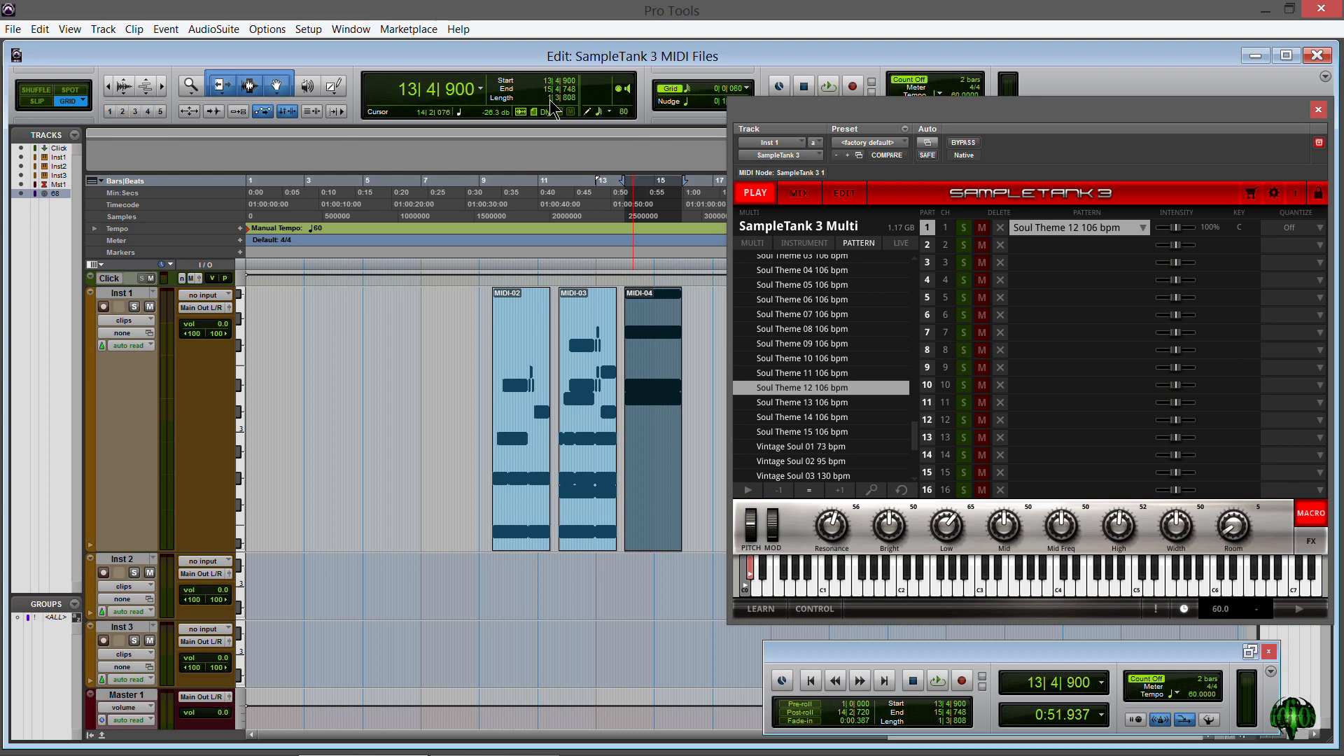
{"action": "left_click_drag", "start_coordinate": [765, 392], "coordinate": [689, 435]}
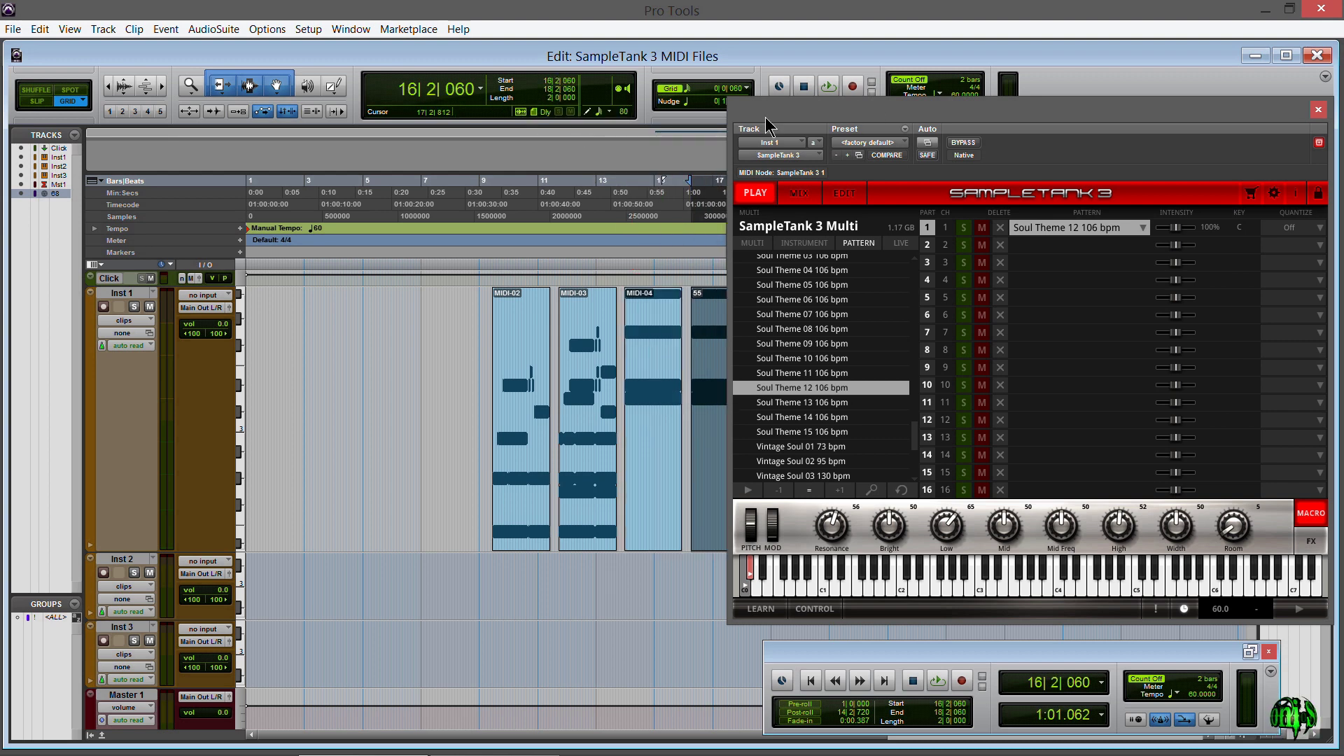
Step: Set the part 1 pattern's key to G (+7) and place the transposed Soul Theme 12 106 bpm on Inst 1 at 32|4|900
{"action": "left_click_drag", "start_coordinate": [767, 126], "coordinate": [595, 145]}
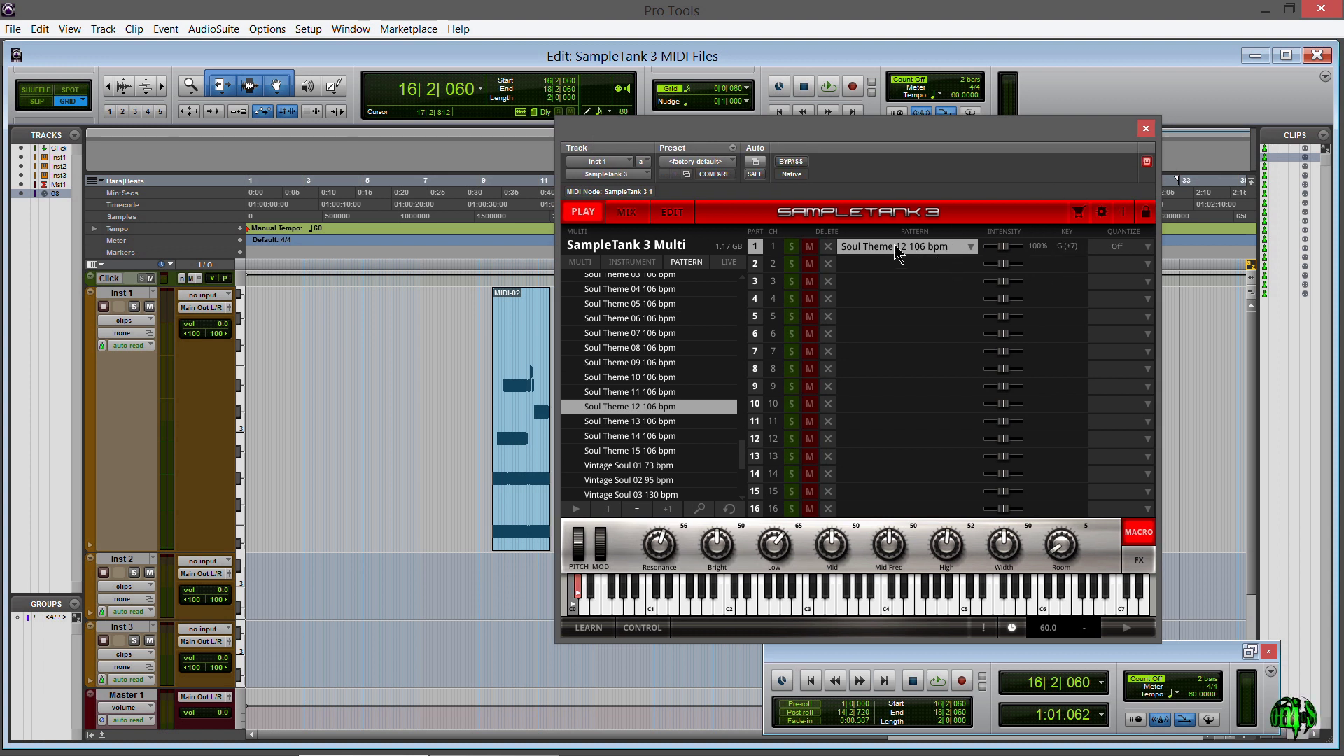
{"action": "left_click_drag", "start_coordinate": [898, 254], "coordinate": [1190, 322]}
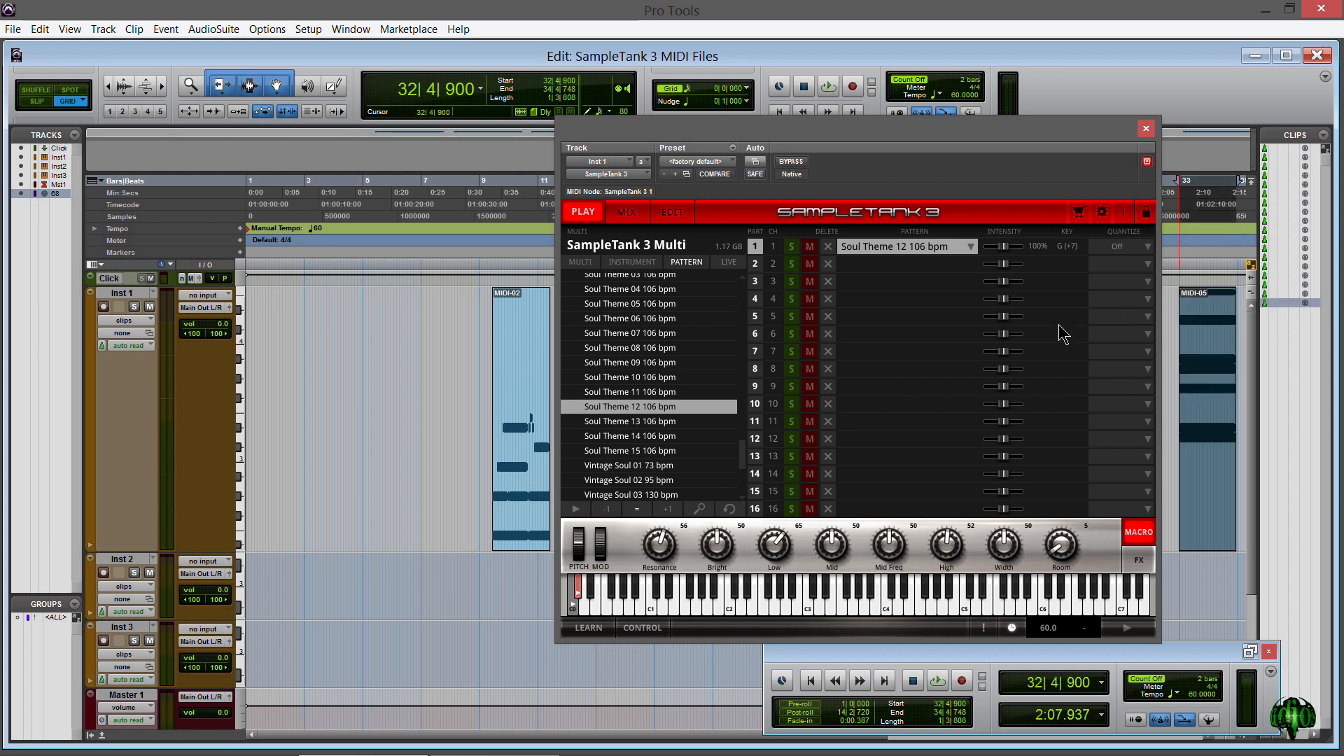
Step: Compare the transposed clip at 32|4|900 on Inst 1 with the untransposed clips at 16|2|060 and 13|4|900 by playing each
{"action": "left_click_drag", "start_coordinate": [1057, 139], "coordinate": [354, 112]}
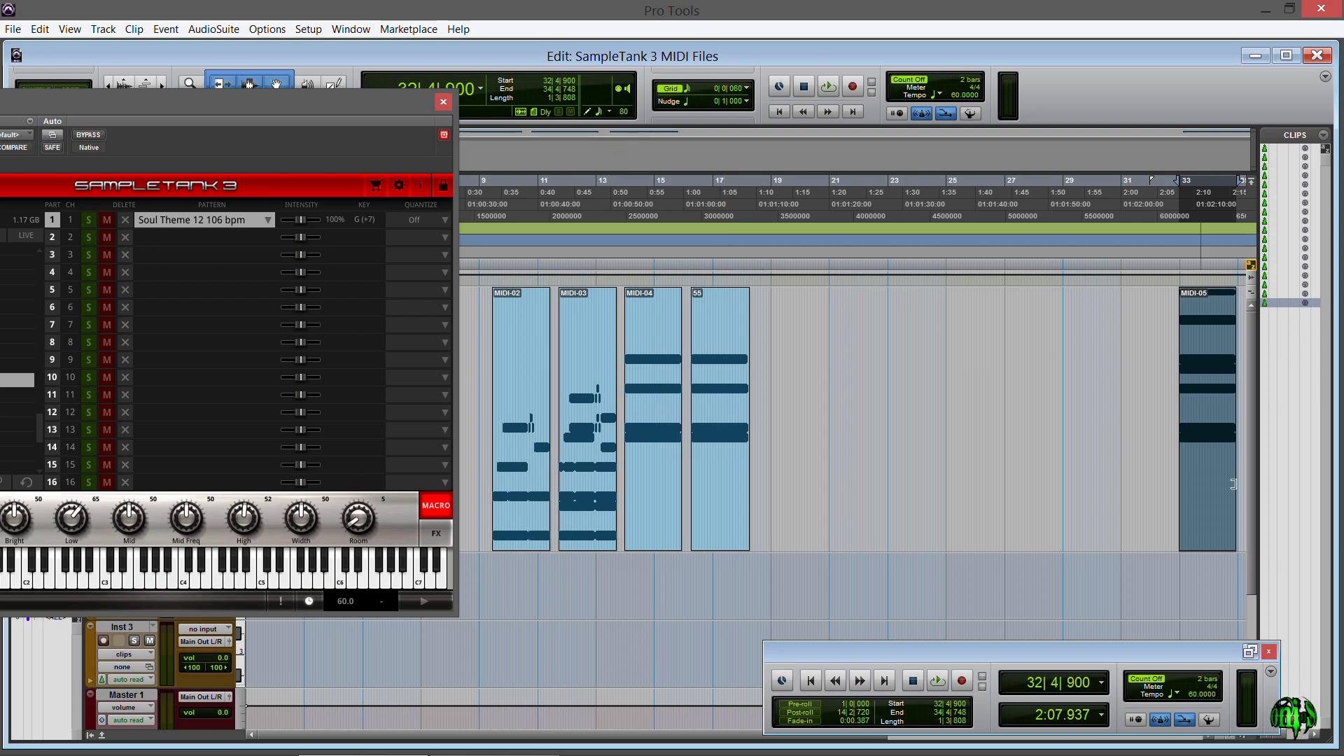
{"action": "key", "text": "space"}
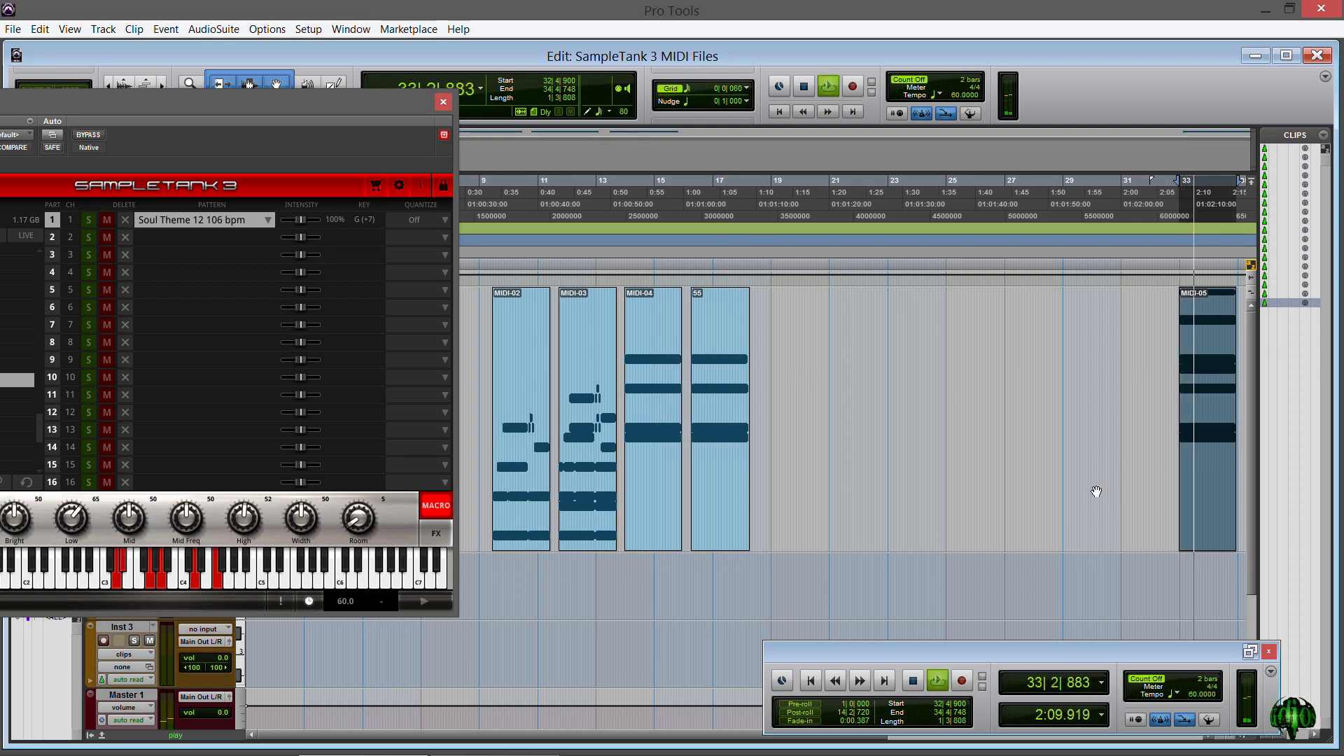
{"action": "key", "text": "space"}
{"action": "left_click", "coordinate": [728, 509]}
{"action": "key", "text": "space"}
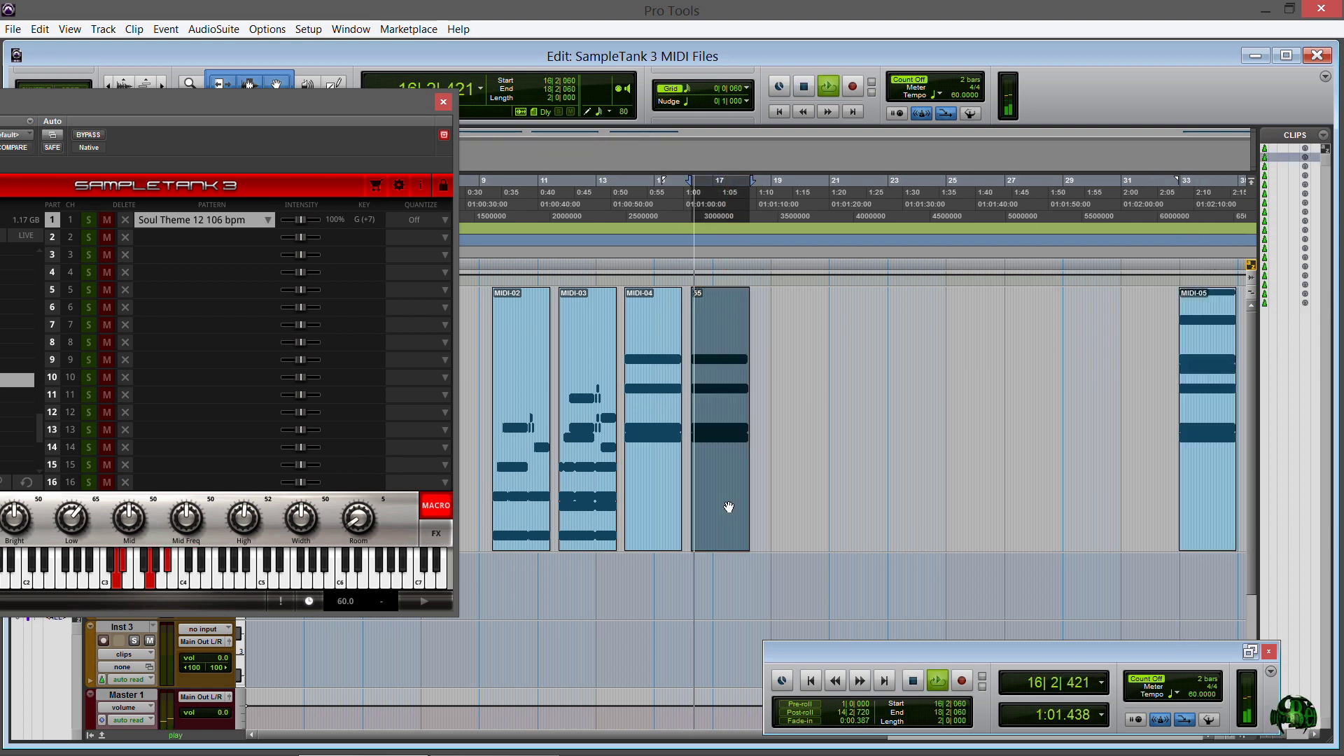
{"action": "left_click", "coordinate": [635, 510]}
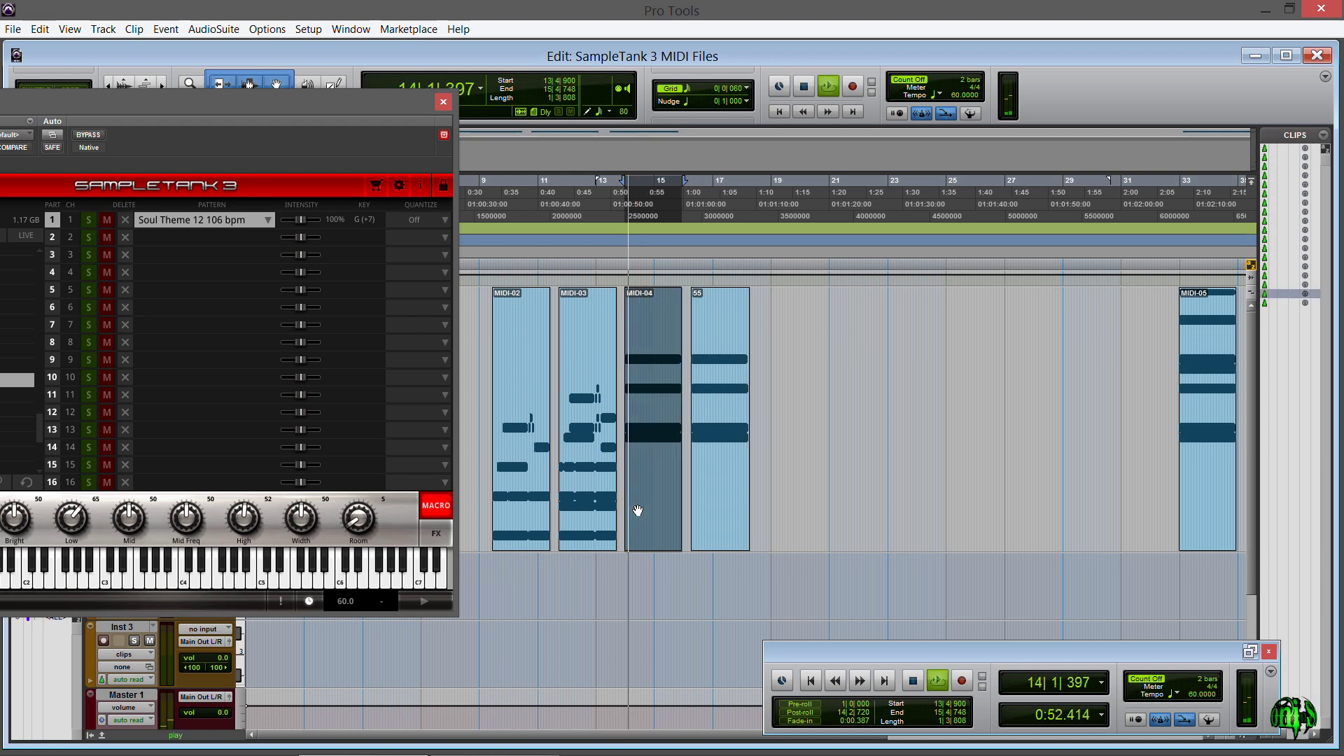
{"action": "key", "text": "space"}
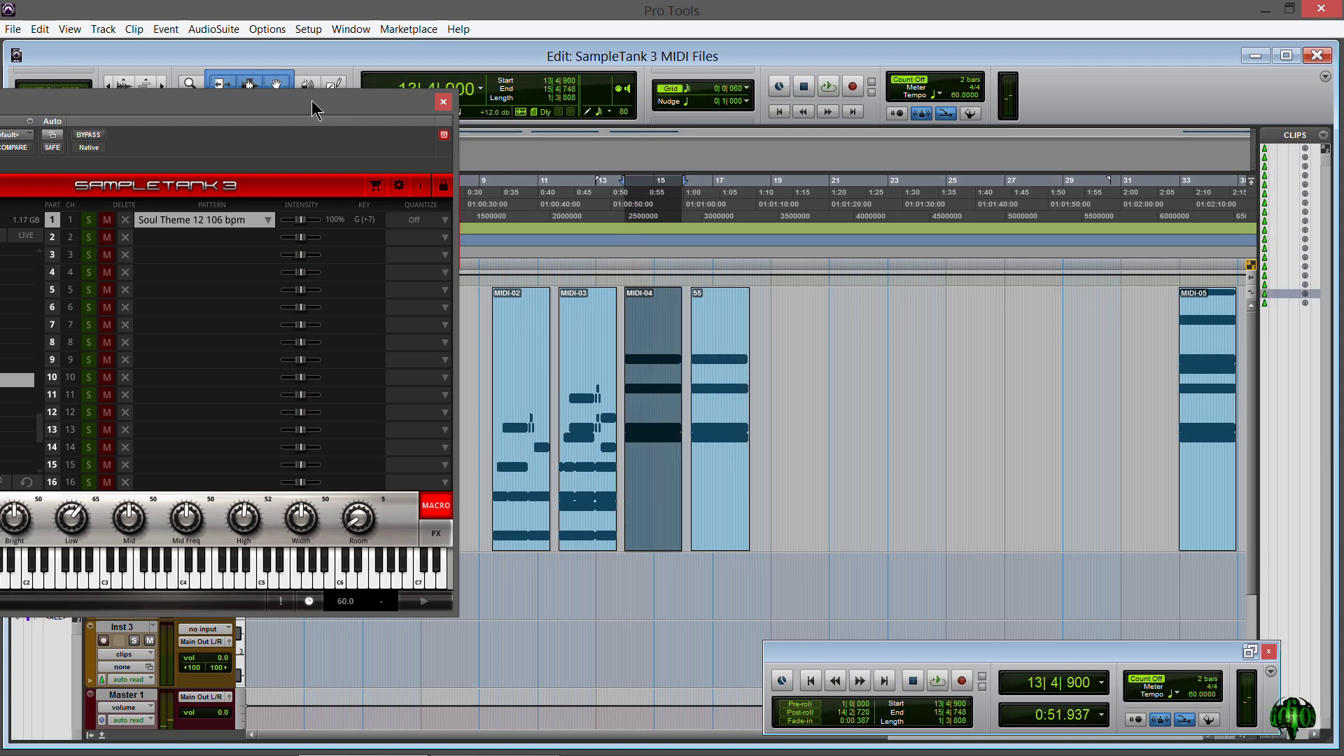
Step: Load Soul Theme 05 106 bpm into SampleTank's part 1 and show the patterns loaded in that slot
{"action": "left_click_drag", "start_coordinate": [313, 105], "coordinate": [997, 105]}
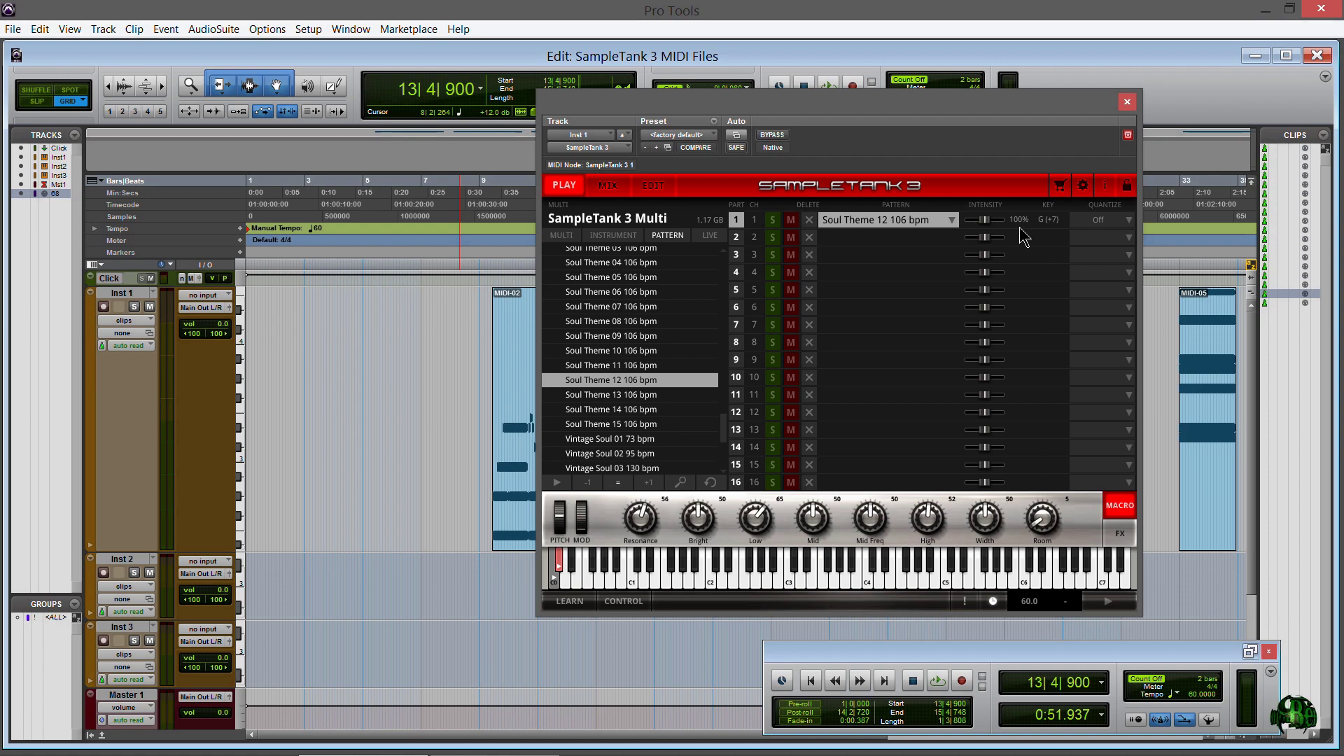
{"action": "scroll", "coordinate": [628, 360], "scroll_direction": "up", "scroll_amount": 3}
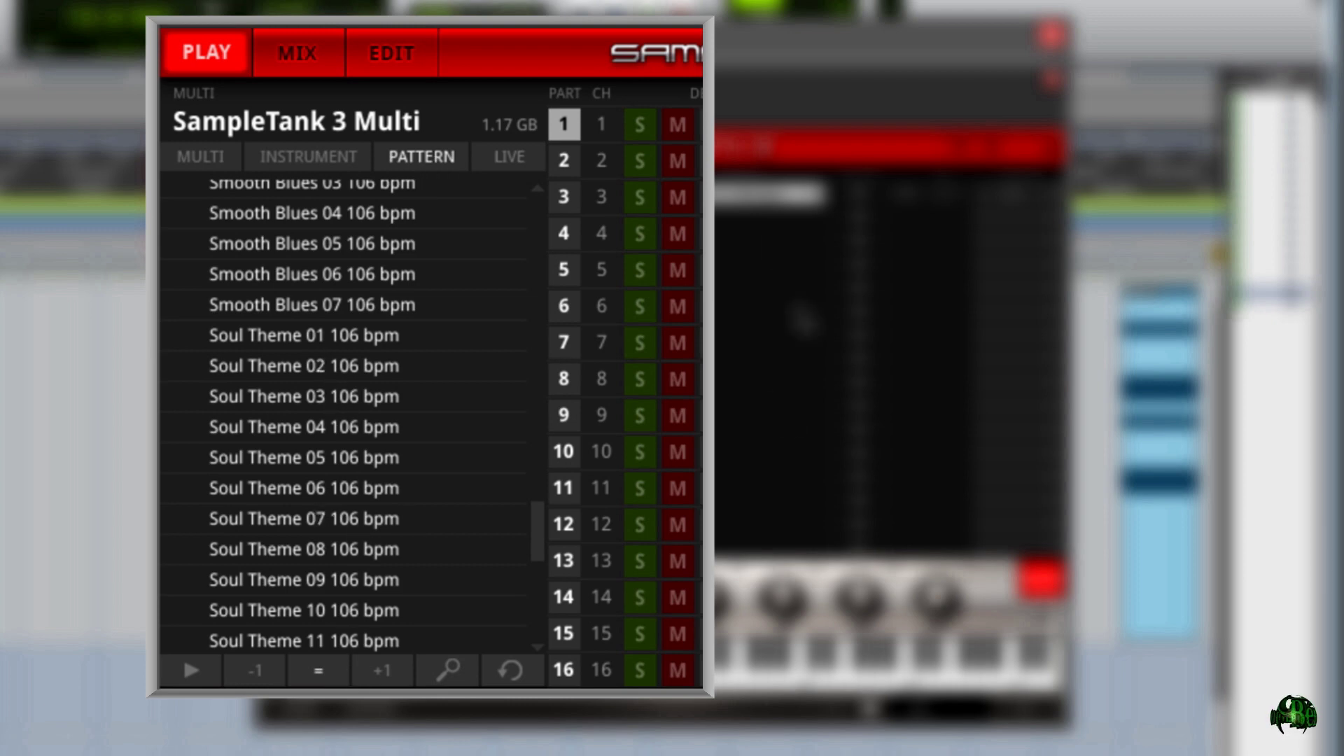
{"action": "left_click", "coordinate": [365, 459]}
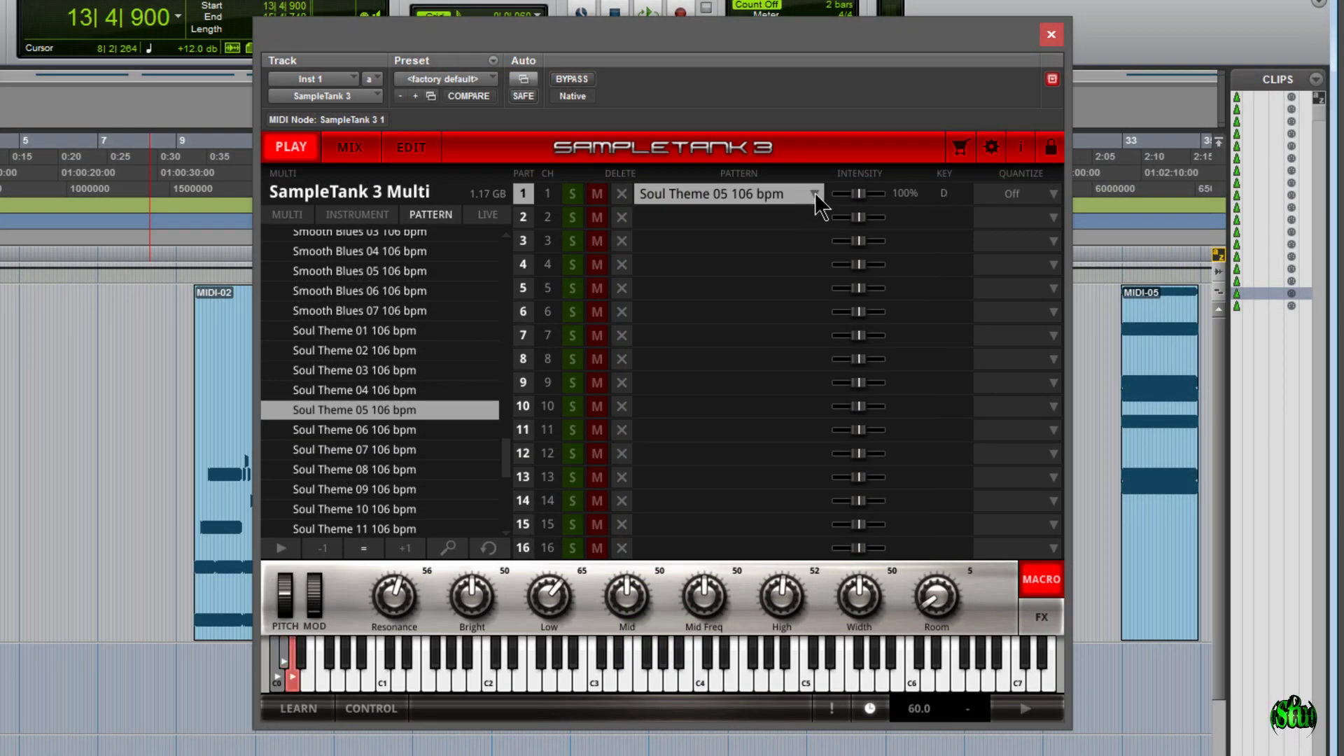
{"action": "left_click", "coordinate": [815, 193]}
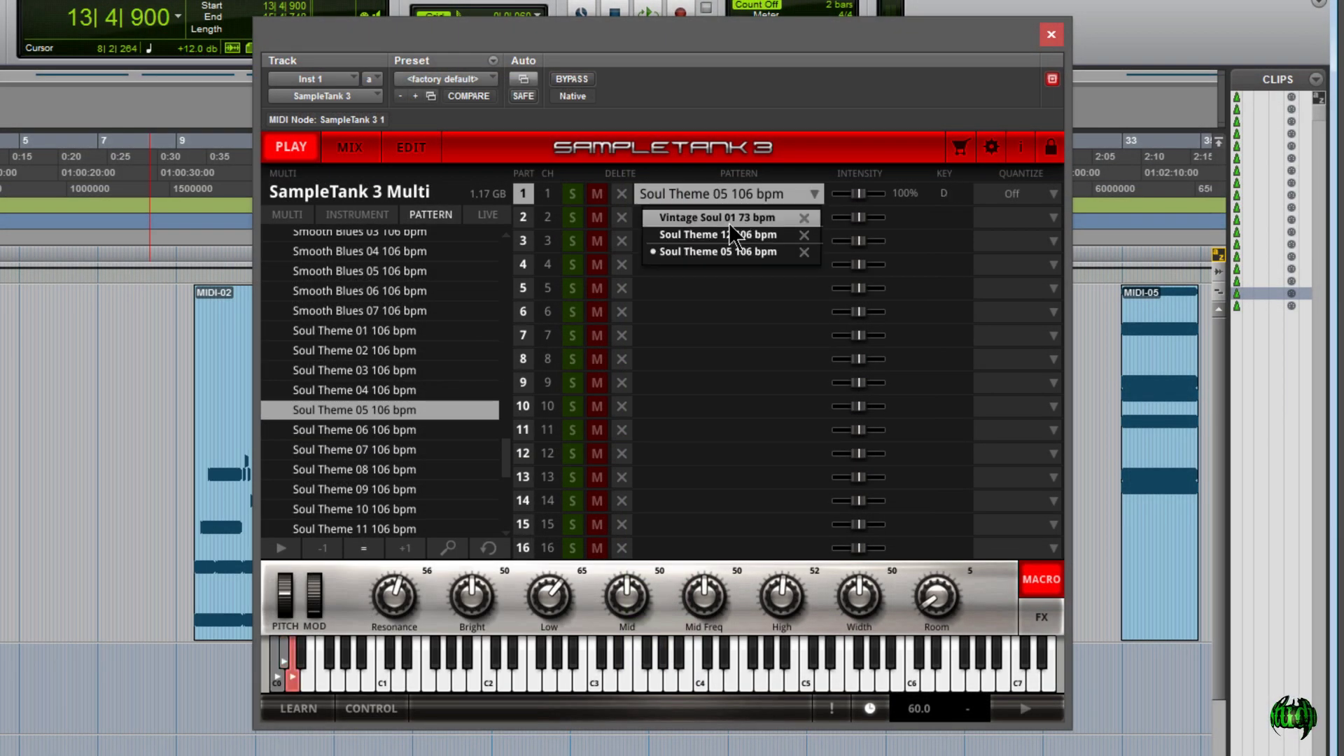
Step: Select part 5's empty pattern slot and place Vintage Soul 01 73 bpm from the pattern list on Inst 1 at 2|2|720
{"action": "left_click", "coordinate": [818, 302]}
{"action": "left_click", "coordinate": [728, 288]}
{"action": "left_click", "coordinate": [368, 372]}
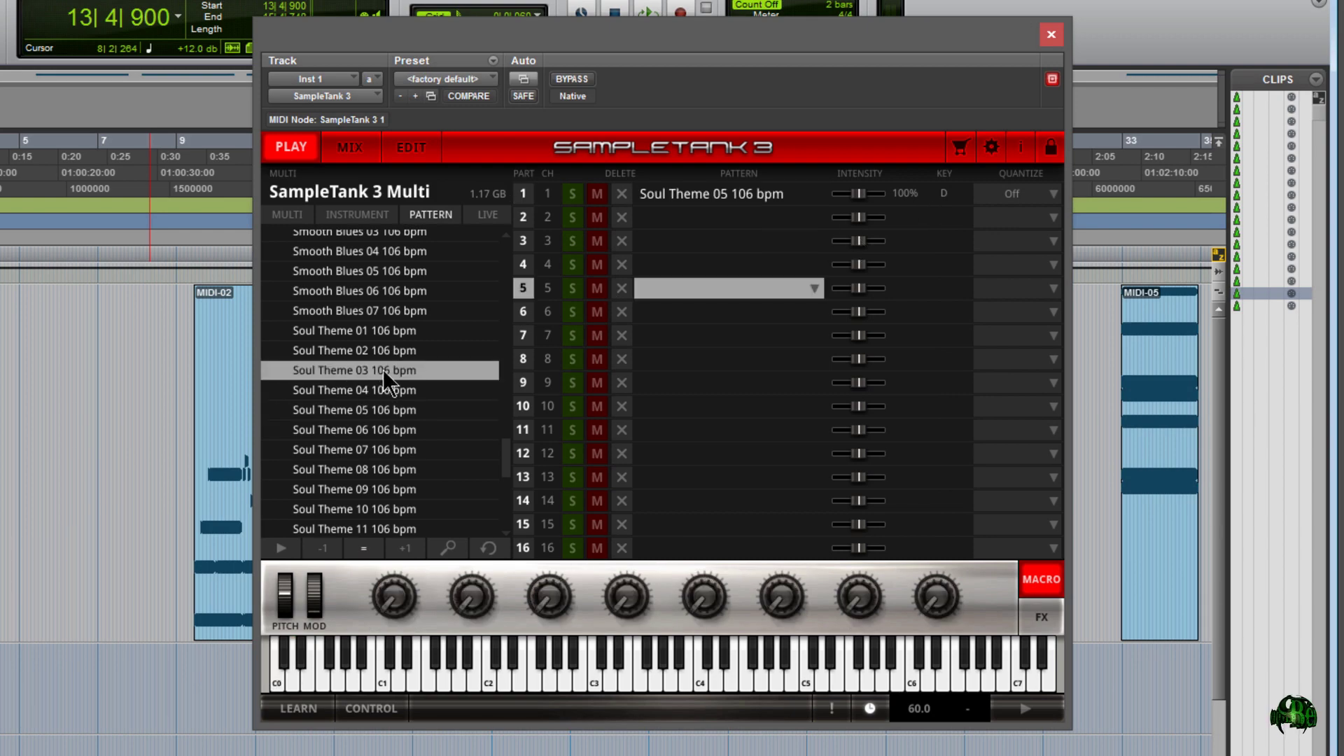
{"action": "scroll", "coordinate": [351, 346], "scroll_direction": "down", "scroll_amount": 2}
{"action": "left_click", "coordinate": [407, 448]}
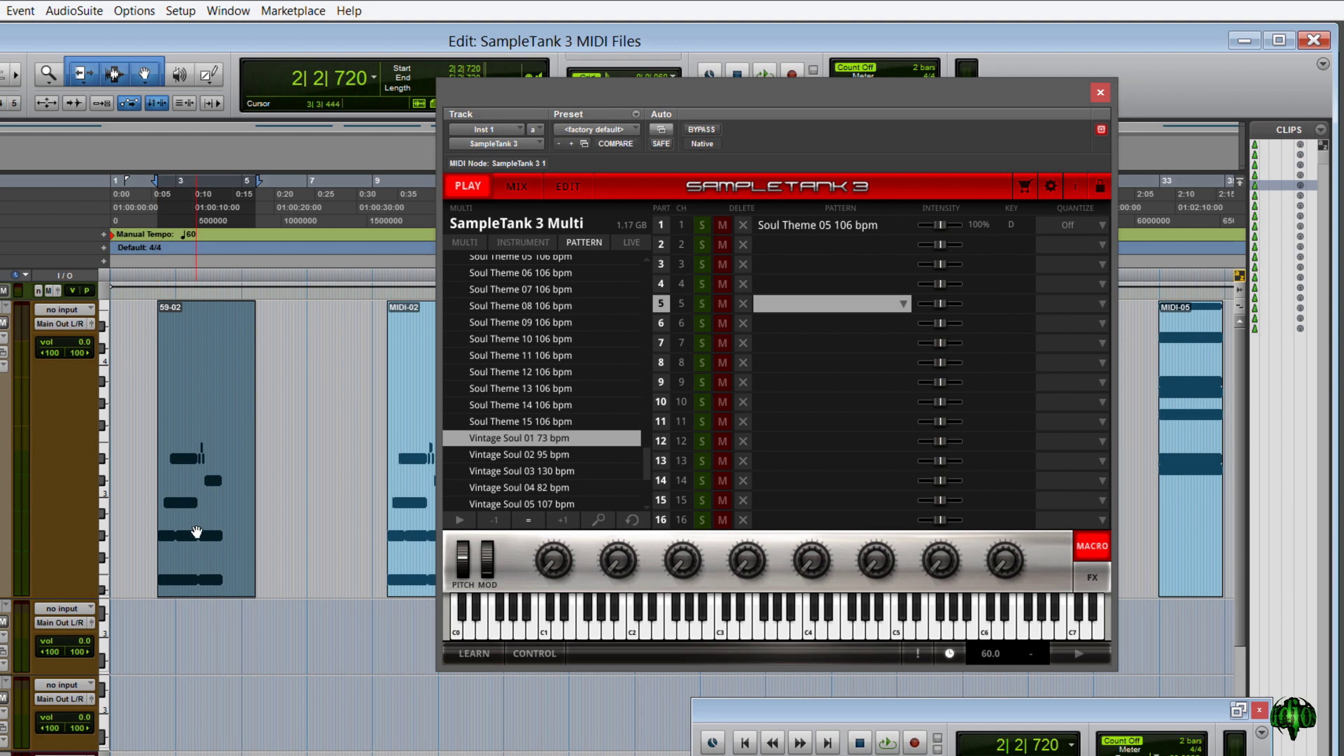
Step: Open the MIDI Real-Time Properties of the clip at 2|2|720 on Inst 1 and close the window
{"action": "right_click", "coordinate": [196, 533]}
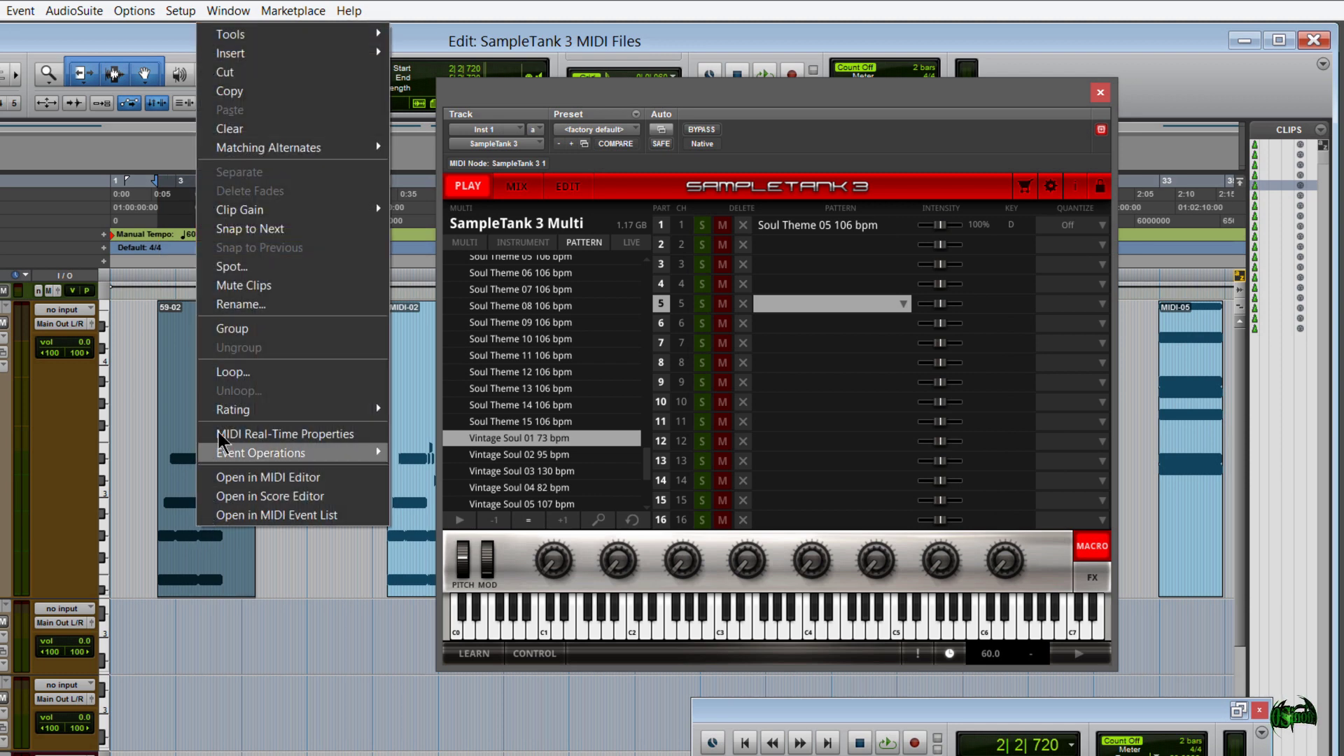
{"action": "left_click", "coordinate": [261, 431]}
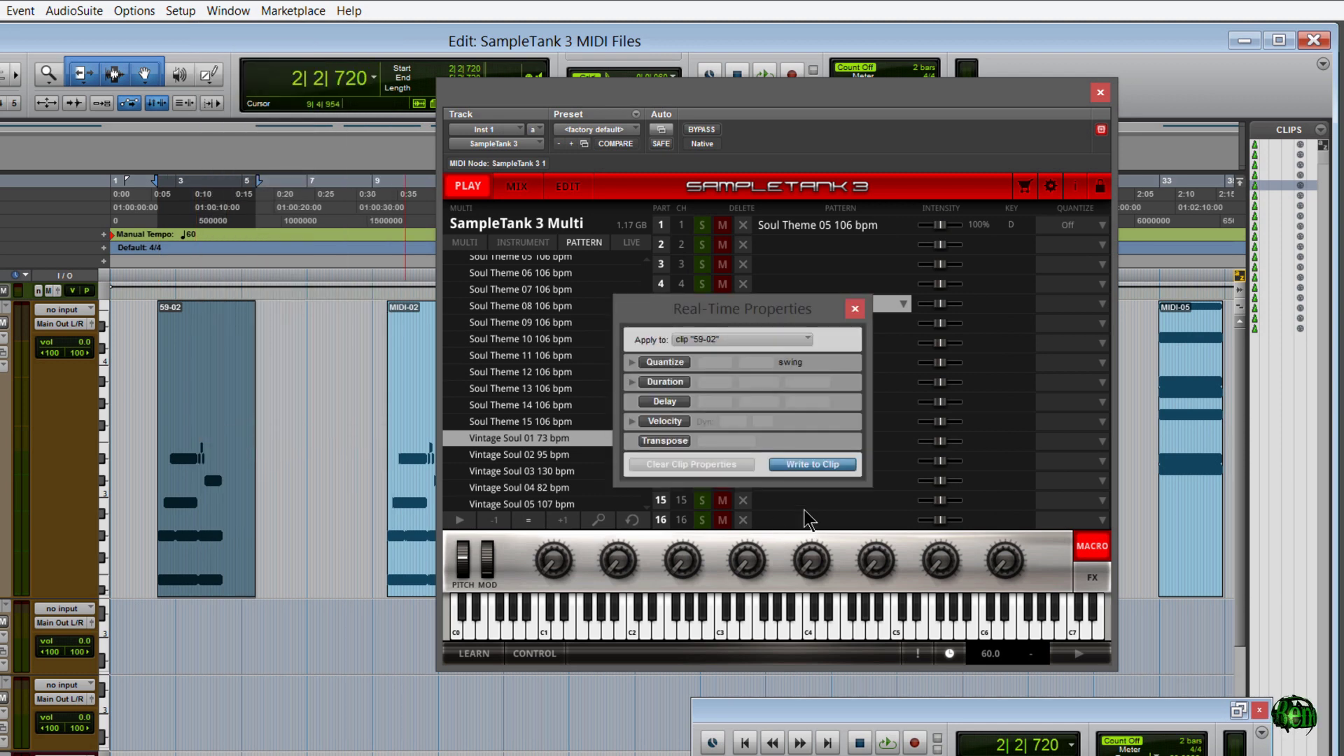
{"action": "left_click", "coordinate": [855, 310]}
Step: Enlarge the velocity lane under Inst 1 and adjust note velocities in the clips with the Pencil tool
{"action": "left_click", "coordinate": [207, 74]}
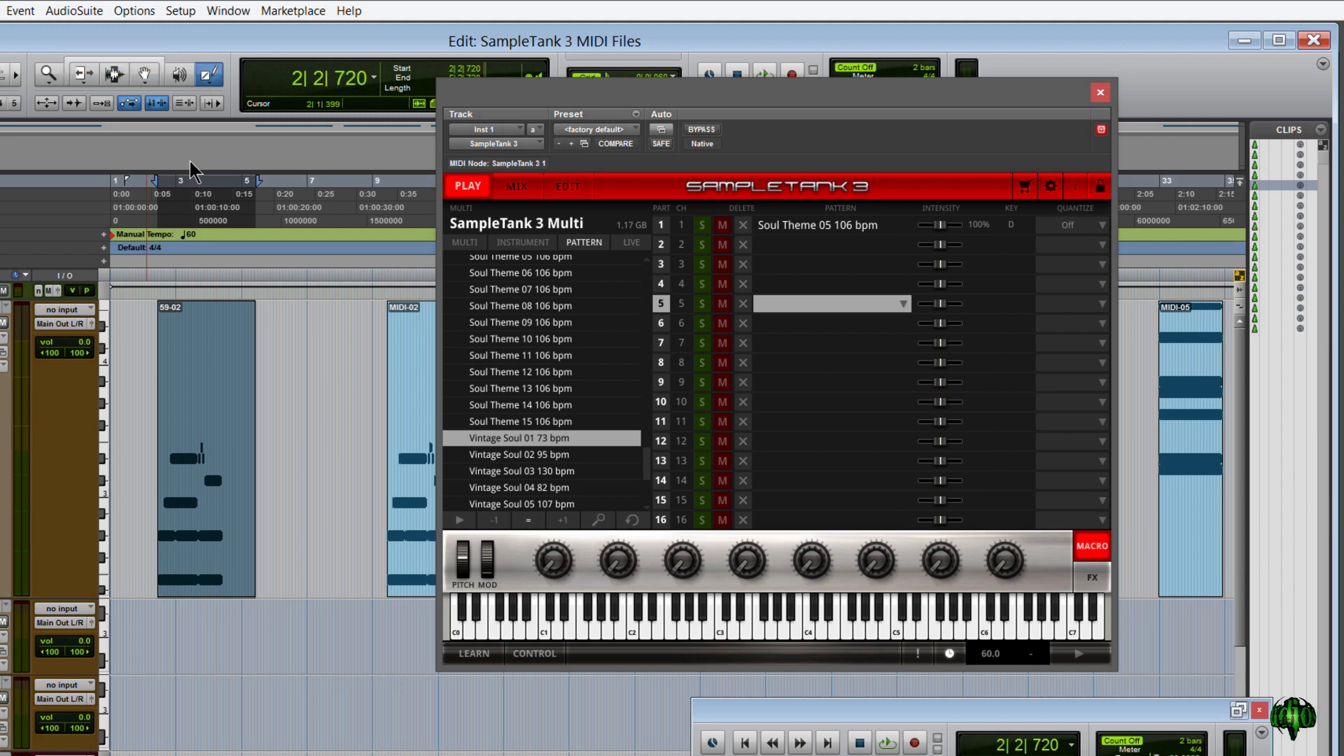
{"action": "key", "text": "minus"}
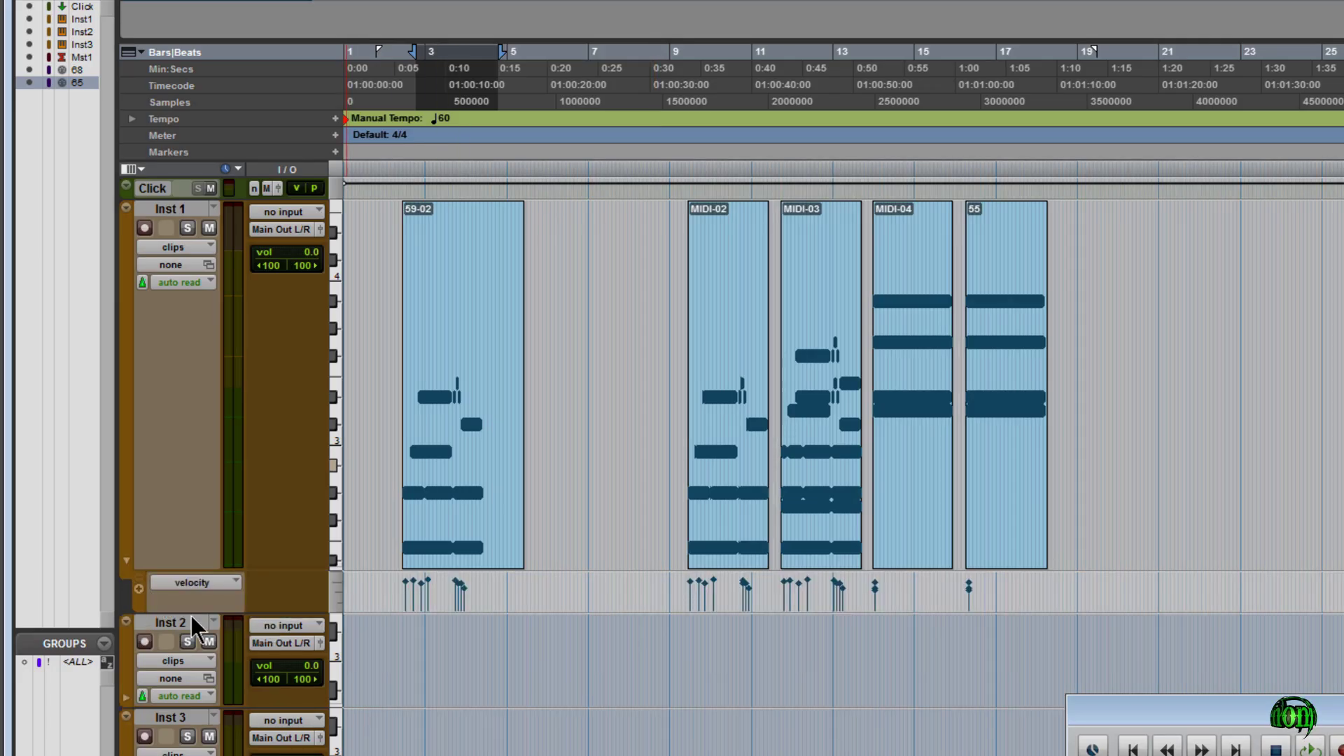
{"action": "left_click_drag", "start_coordinate": [190, 614], "coordinate": [190, 755]}
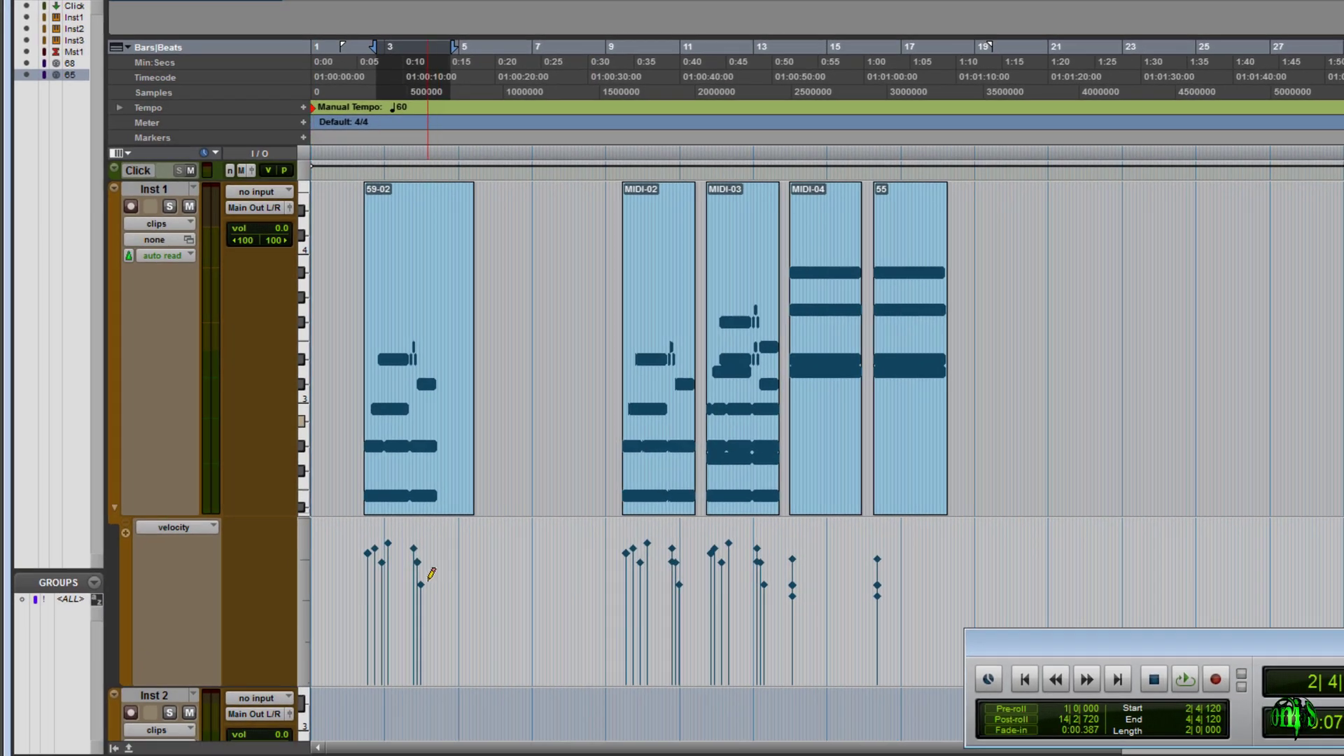
{"action": "mouse_move", "coordinate": [465, 647]}
{"action": "left_mouse_down"}
{"action": "mouse_move", "coordinate": [469, 597]}
{"action": "mouse_move", "coordinate": [465, 631]}
{"action": "left_mouse_up"}
{"action": "mouse_move", "coordinate": [692, 611]}
{"action": "left_mouse_down"}
{"action": "mouse_move", "coordinate": [693, 656]}
{"action": "mouse_move", "coordinate": [691, 591]}
{"action": "left_mouse_up"}
Step: Switch the lane under Inst 1 to audio volume and draw volume automation with the Pencil tool
{"action": "left_click", "coordinate": [220, 582]}
{"action": "left_click", "coordinate": [253, 444]}
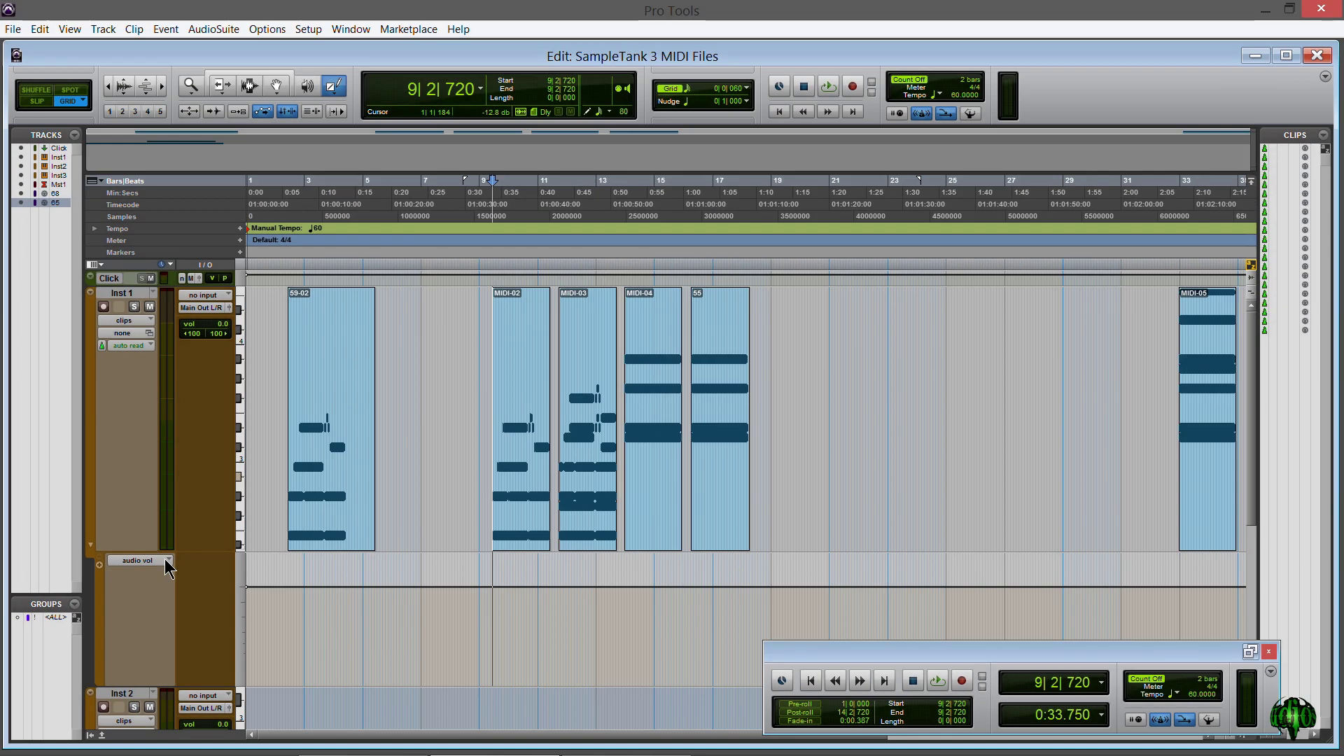
{"action": "left_click_drag", "start_coordinate": [354, 565], "coordinate": [626, 655]}
Step: Switch the lane under Inst 1 to pitch bend and draw pitch bend data beneath the clips
{"action": "left_click", "coordinate": [206, 528]}
{"action": "left_click", "coordinate": [244, 331]}
{"action": "left_click_drag", "start_coordinate": [364, 605], "coordinate": [556, 608]}
{"action": "mouse_move", "coordinate": [440, 626]}
{"action": "left_mouse_down"}
{"action": "mouse_move", "coordinate": [438, 680]}
{"action": "mouse_move", "coordinate": [747, 571]}
{"action": "left_mouse_up"}
Step: Change the Pencil tool's drawing shape and set the lane under Inst 1 to velocity
{"action": "left_click", "coordinate": [330, 91]}
{"action": "left_click", "coordinate": [350, 105]}
{"action": "left_click", "coordinate": [137, 560]}
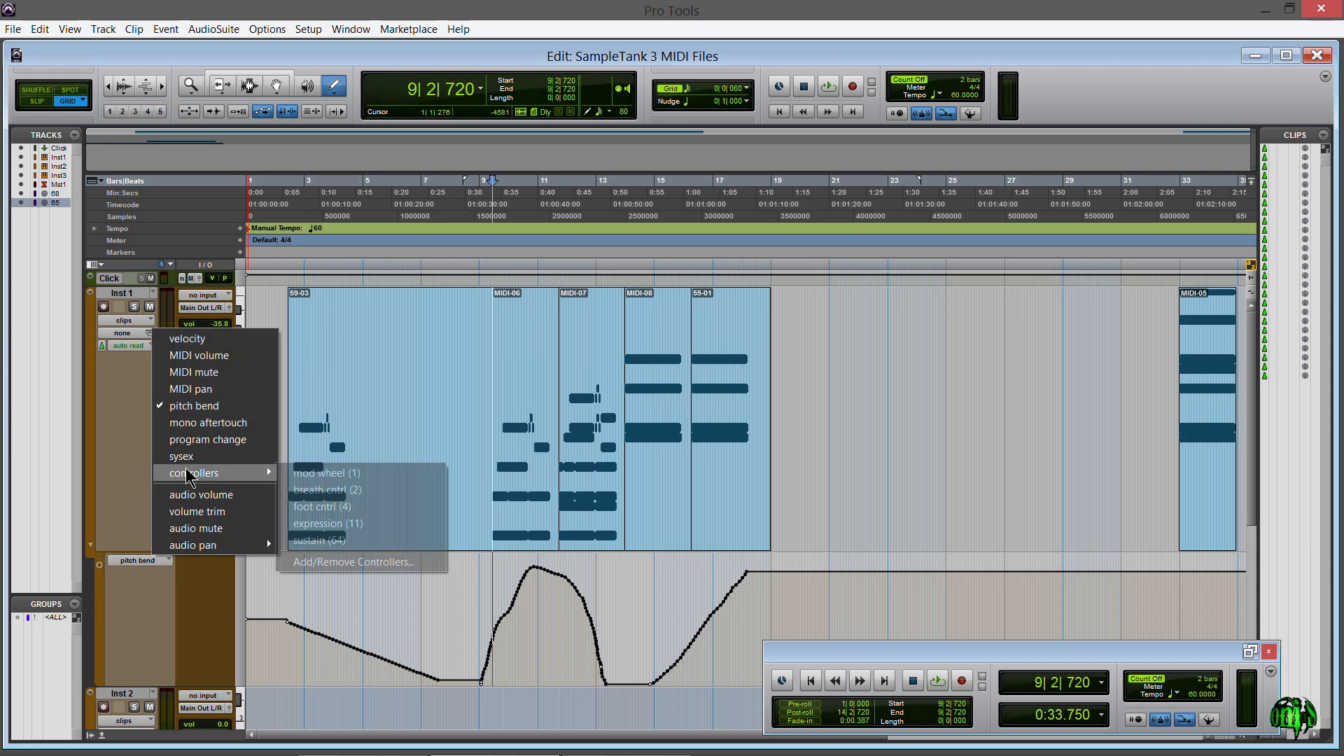
{"action": "left_click", "coordinate": [210, 338]}
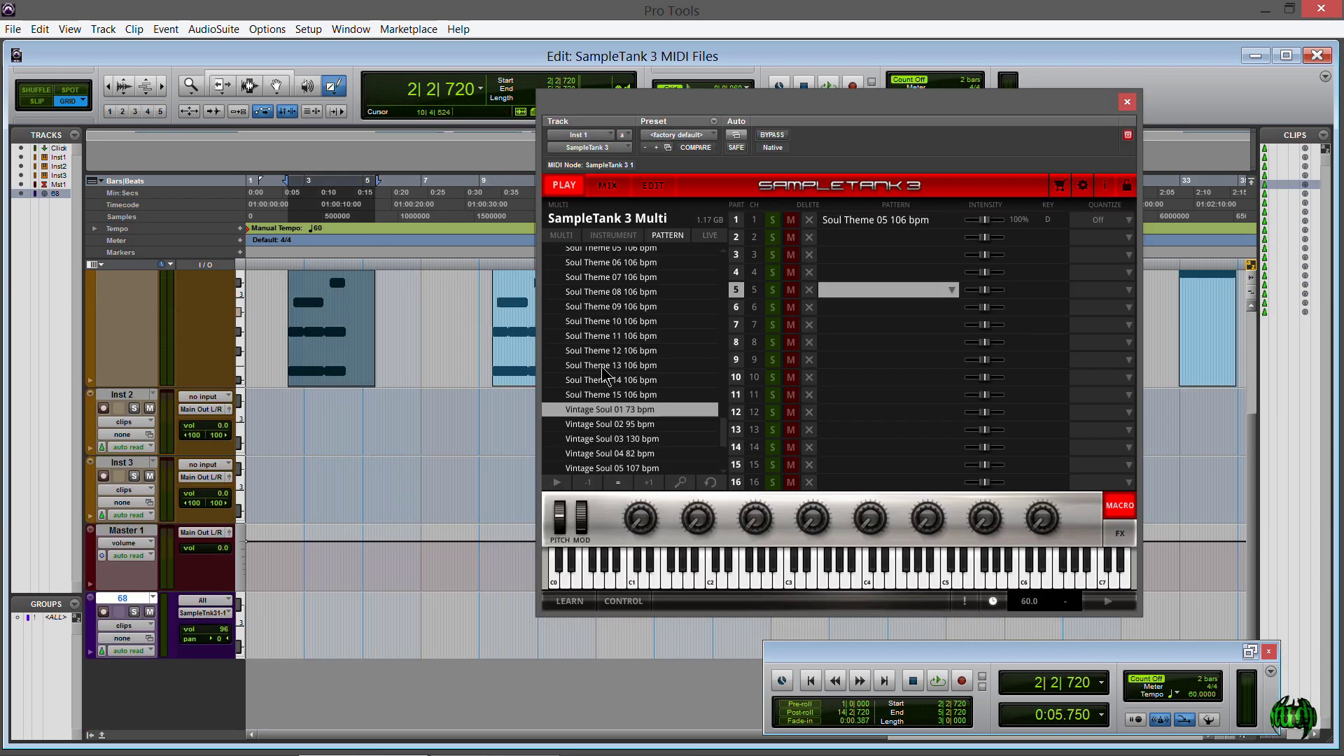
Step: Place Soul Theme 13 106 bpm on track 68 at 2|4|120 and import Vintage Soul 07 105 bpm to a new track at Session Start
{"action": "left_click_drag", "start_coordinate": [603, 370], "coordinate": [312, 623]}
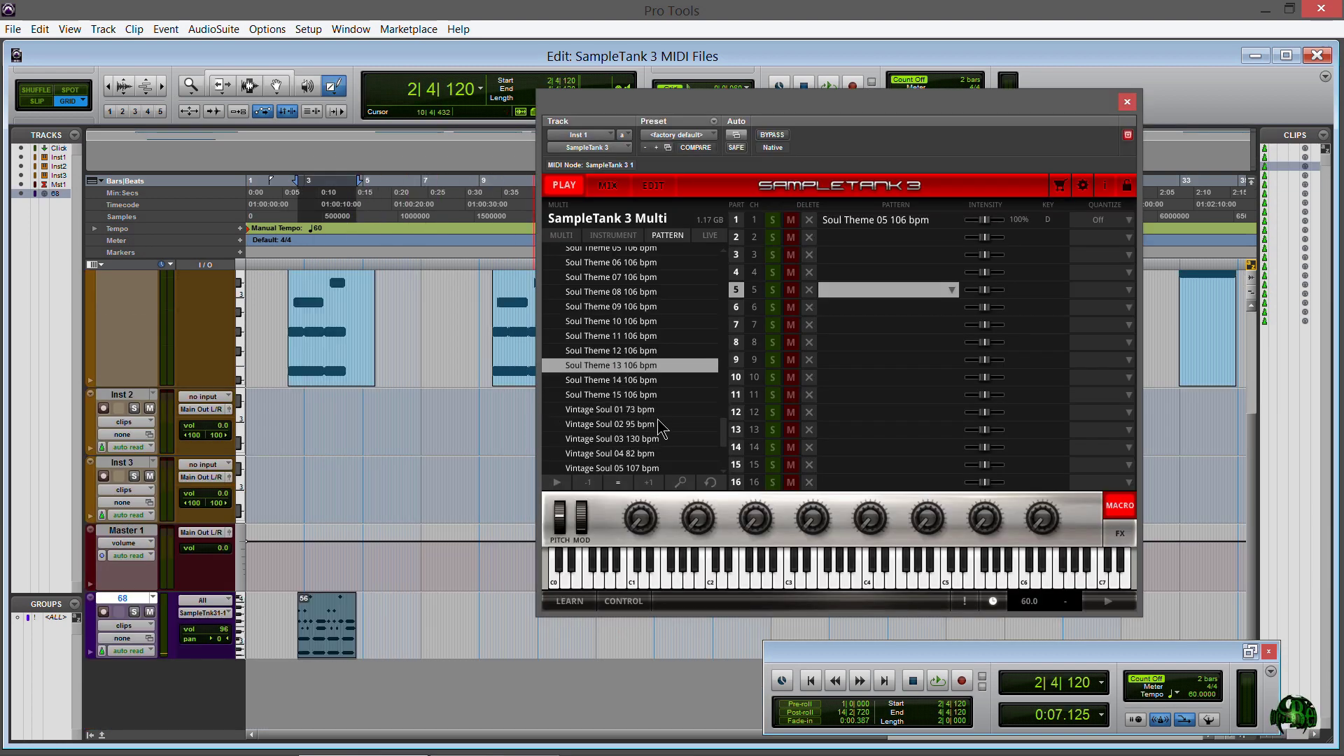
{"action": "scroll", "coordinate": [657, 416], "scroll_direction": "down", "scroll_amount": 3}
{"action": "left_click_drag", "start_coordinate": [640, 381], "coordinate": [415, 687]}
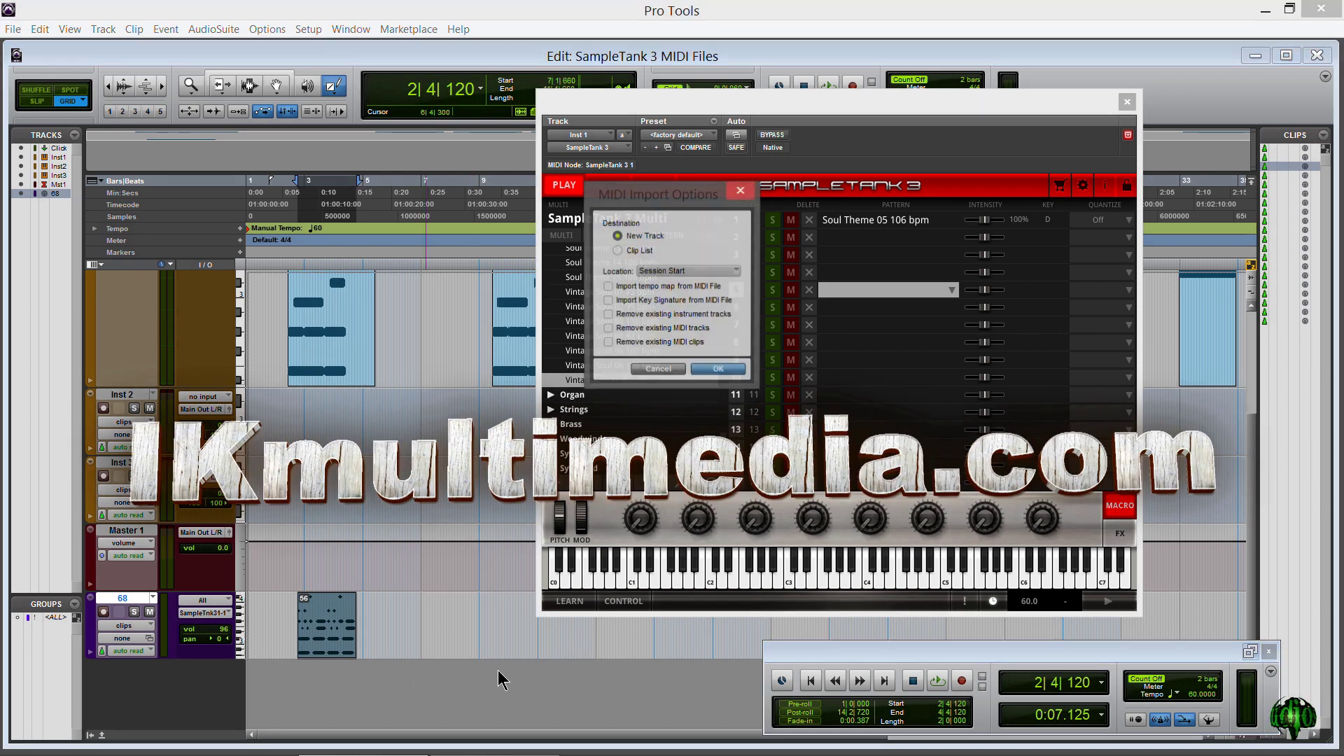
{"action": "left_click", "coordinate": [707, 370]}
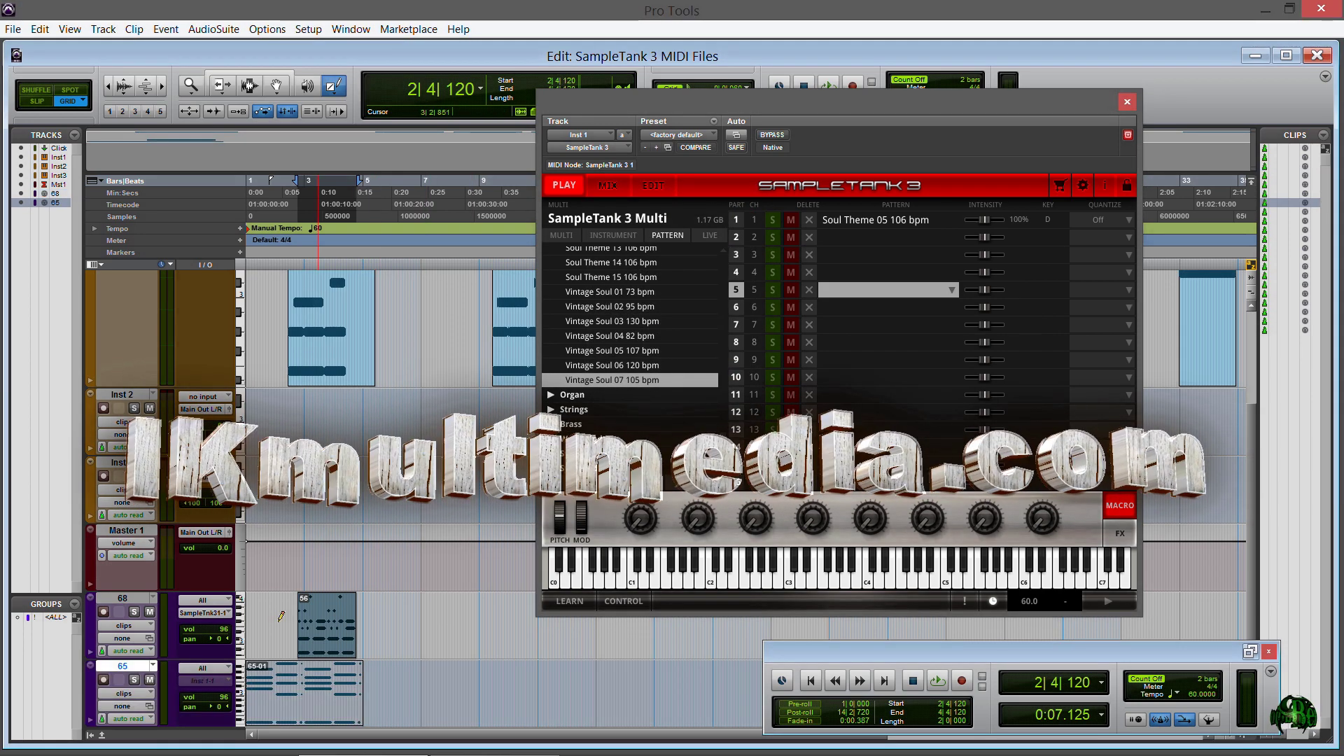